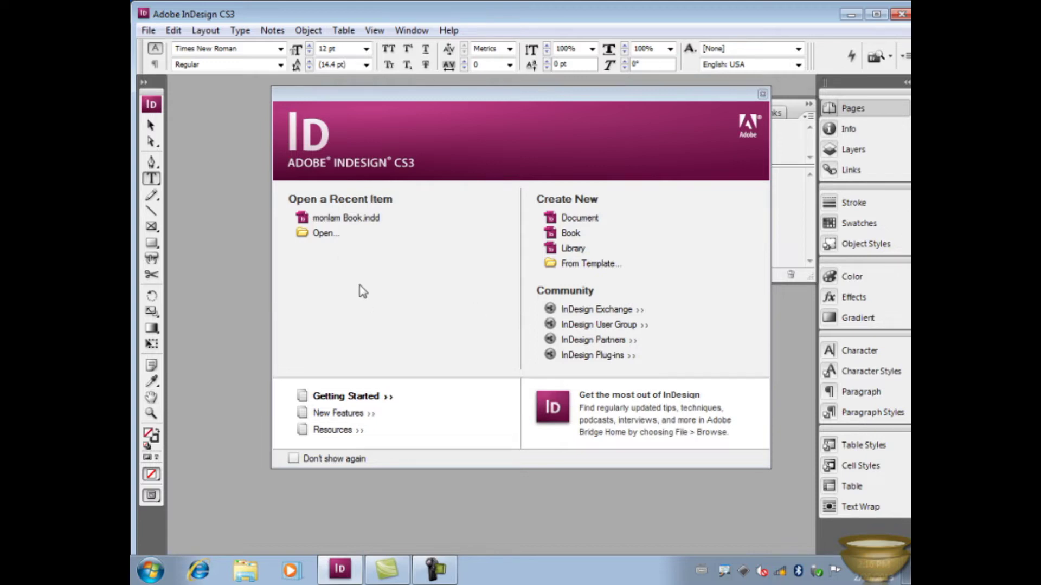
# Create a new one-page Letter document from the default preset with facing pages, then collapse the page overview
pyautogui.click(566, 219)
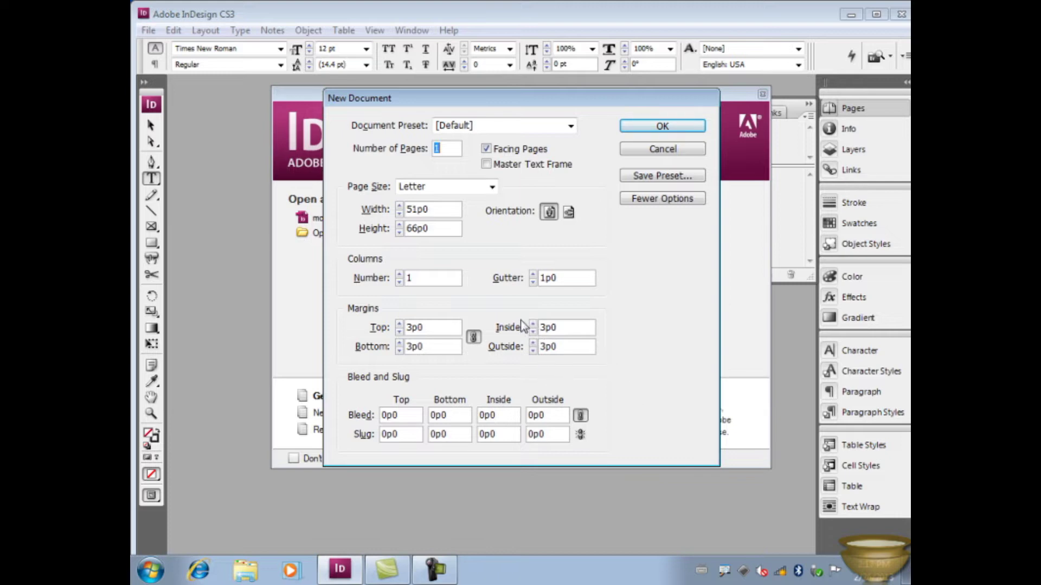
pyautogui.click(663, 128)
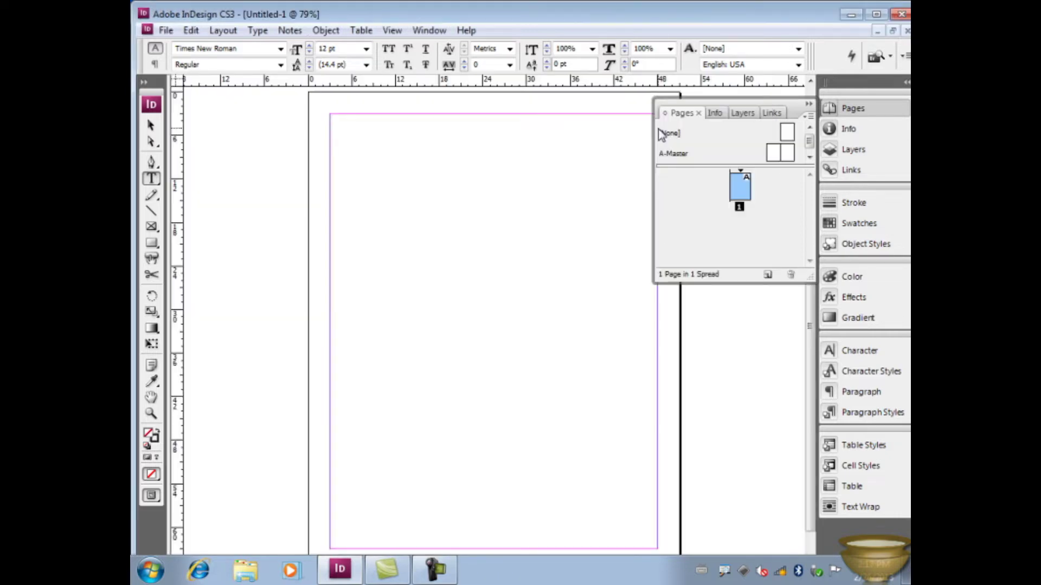
pyautogui.click(808, 104)
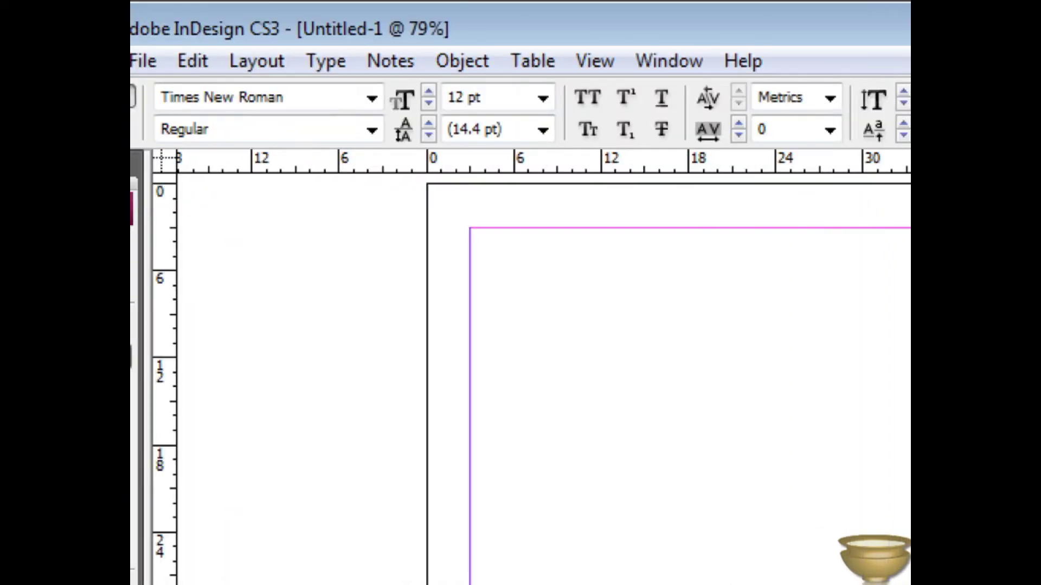
pyautogui.moveTo(210, 44)
pyautogui.mouseDown()
pyautogui.moveTo(168, 50)
pyautogui.moveTo(212, 70)
pyautogui.moveTo(296, 72)
pyautogui.moveTo(808, 69)
pyautogui.moveTo(837, 59)
pyautogui.moveTo(506, 41)
pyautogui.moveTo(210, 44)
pyautogui.mouseUp()
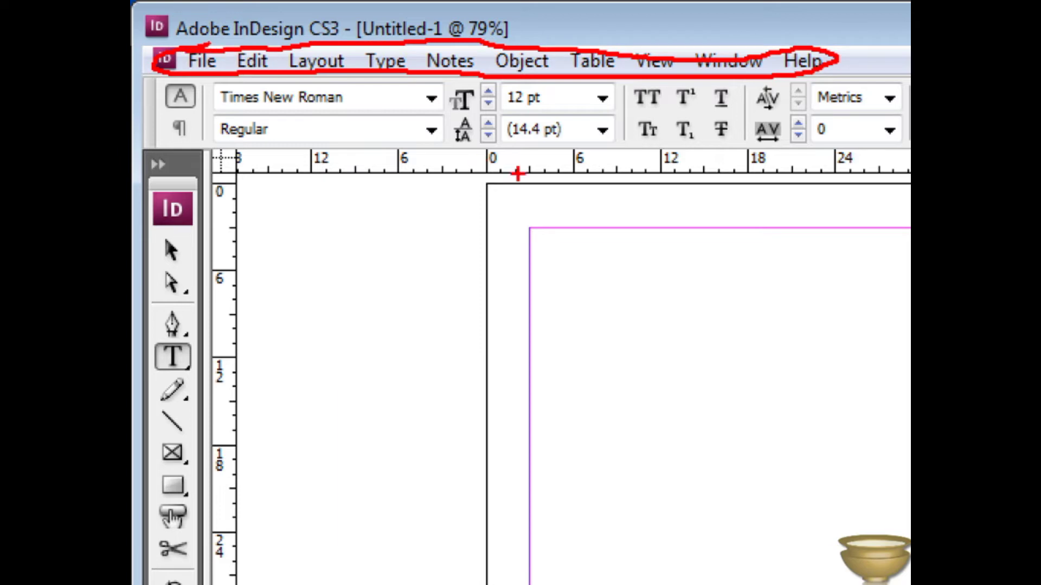
pyautogui.moveTo(154, 78)
pyautogui.mouseDown()
pyautogui.moveTo(264, 129)
pyautogui.moveTo(507, 160)
pyautogui.moveTo(909, 142)
pyautogui.mouseUp()
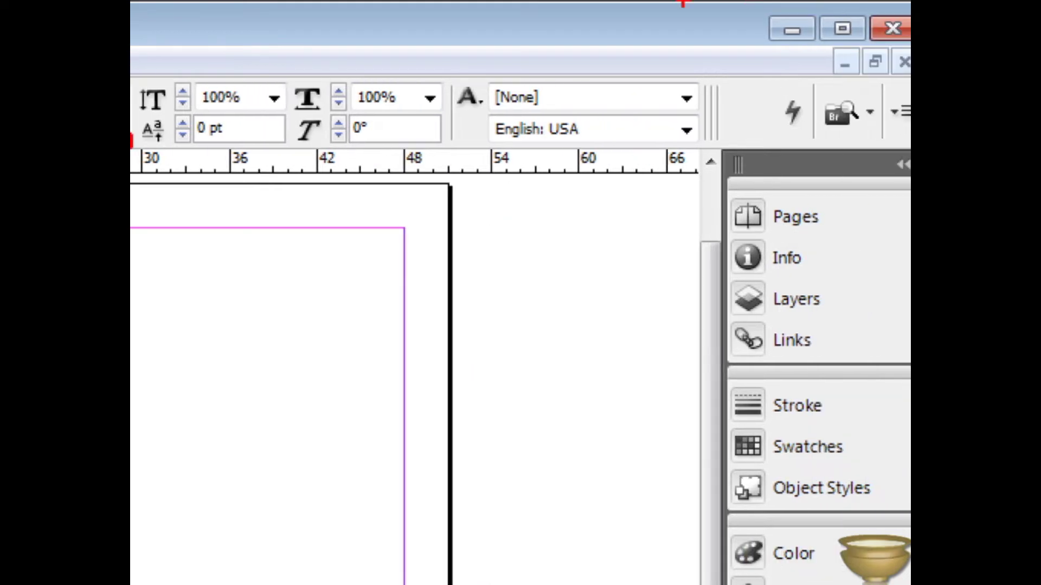
pyautogui.moveTo(729, 87)
pyautogui.mouseDown()
pyautogui.moveTo(729, 124)
pyautogui.moveTo(770, 147)
pyautogui.moveTo(853, 155)
pyautogui.moveTo(910, 144)
pyautogui.moveTo(909, 100)
pyautogui.moveTo(882, 83)
pyautogui.moveTo(736, 76)
pyautogui.moveTo(708, 86)
pyautogui.mouseUp()
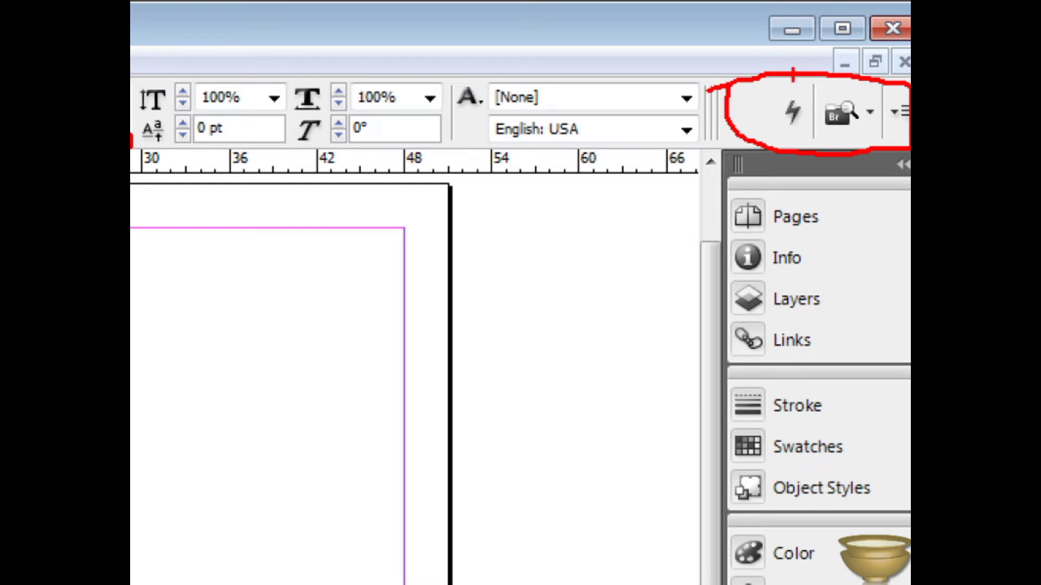
pyautogui.moveTo(729, 144)
pyautogui.mouseDown()
pyautogui.moveTo(723, 151)
pyautogui.moveTo(909, 130)
pyautogui.moveTo(909, 363)
pyautogui.mouseUp()
pyautogui.moveTo(729, 144)
pyautogui.mouseDown()
pyautogui.moveTo(720, 173)
pyautogui.moveTo(730, 352)
pyautogui.moveTo(712, 469)
pyautogui.moveTo(726, 583)
pyautogui.mouseUp()
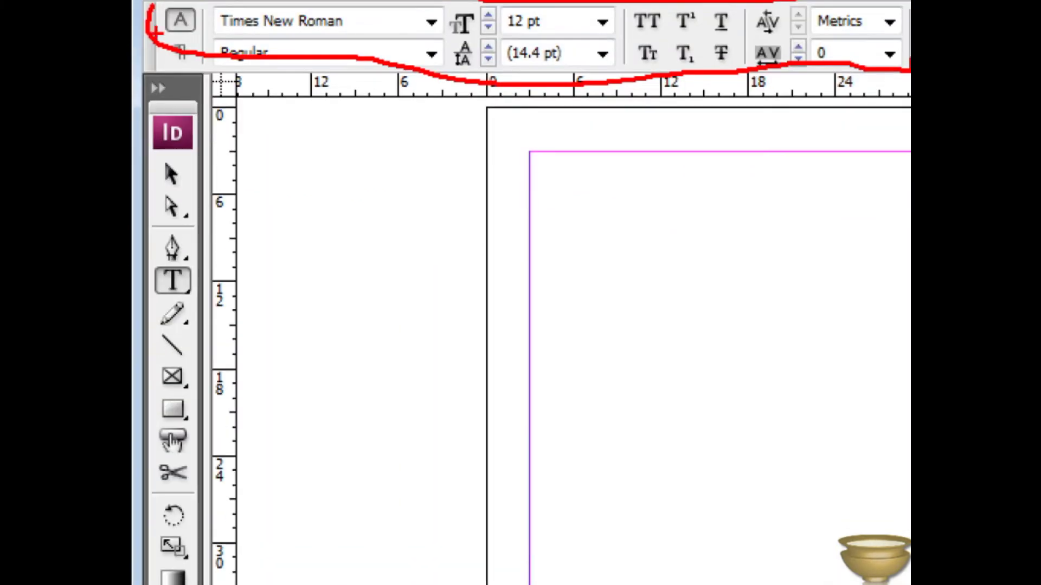
pyautogui.moveTo(137, 101)
pyautogui.mouseDown()
pyautogui.moveTo(206, 112)
pyautogui.moveTo(208, 430)
pyautogui.mouseUp()
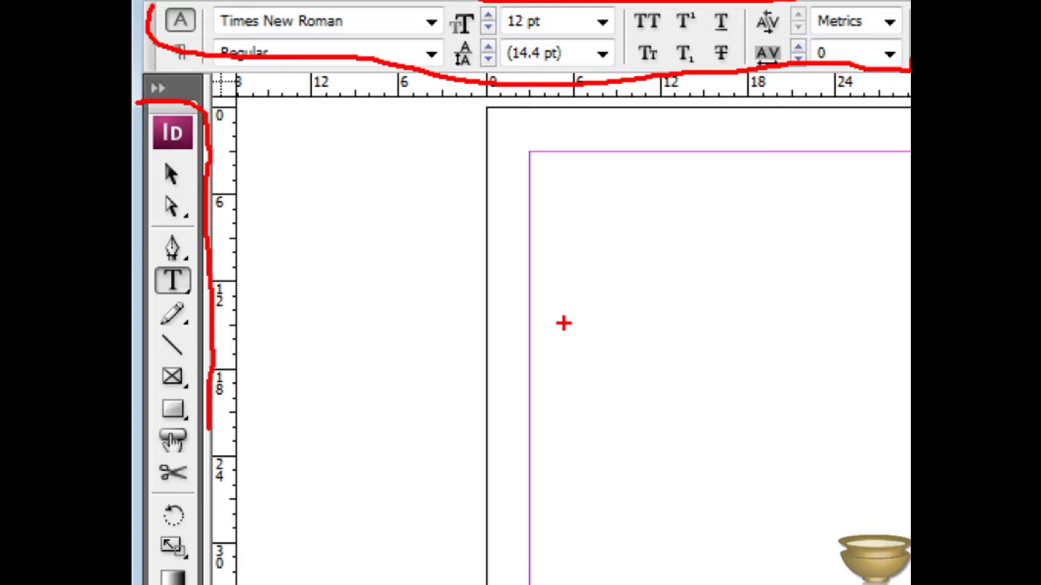
pyautogui.press('Escape')
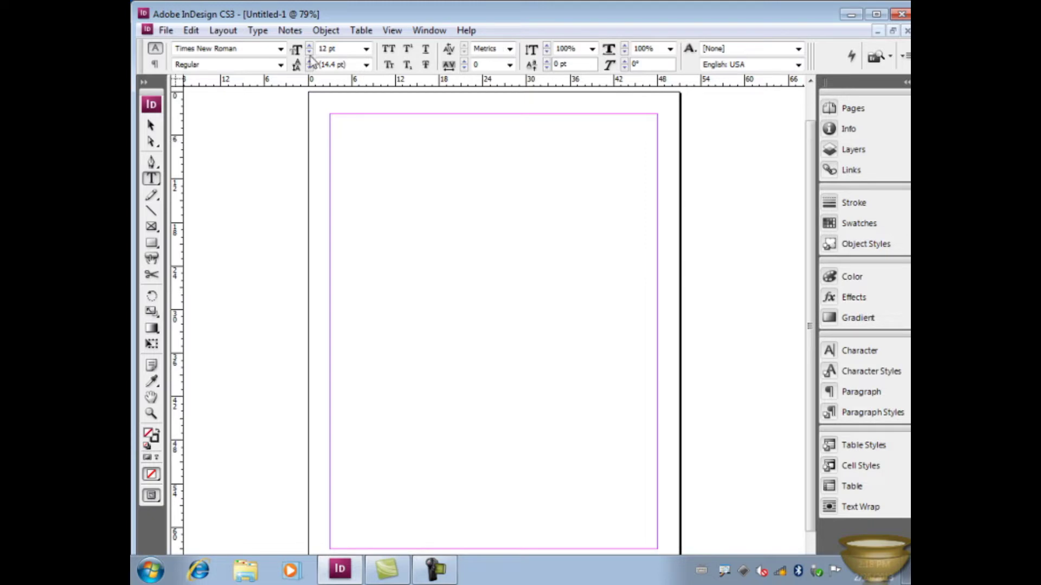
# Compare the character and paragraph formatting controls for the Type tool, ending on the paragraph controls
pyautogui.click(155, 64)
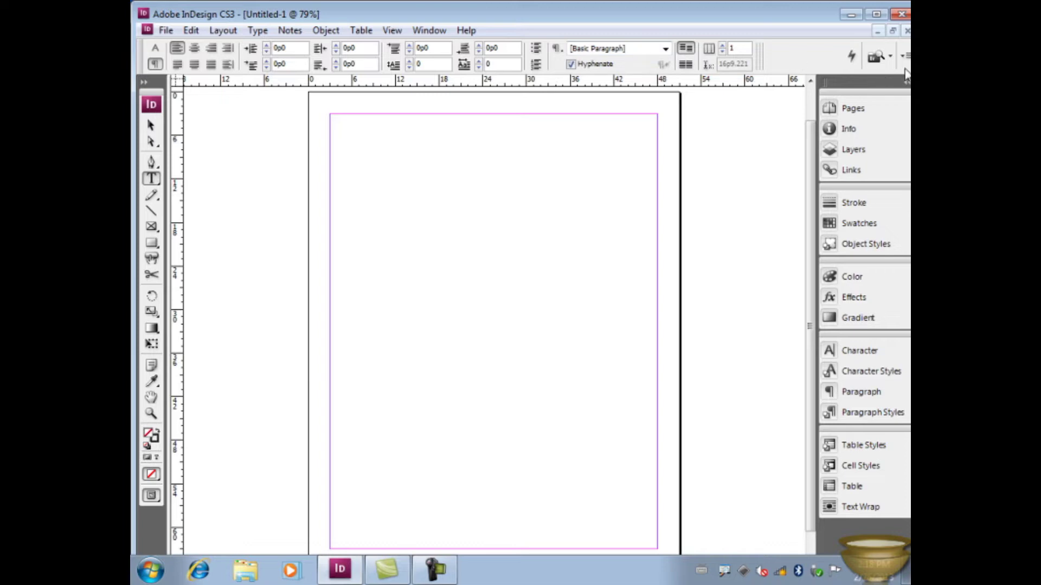
pyautogui.click(155, 47)
pyautogui.click(156, 64)
# Show the document's page overview, extend it downward, and inspect the A-Master spread and page 1
pyautogui.click(834, 107)
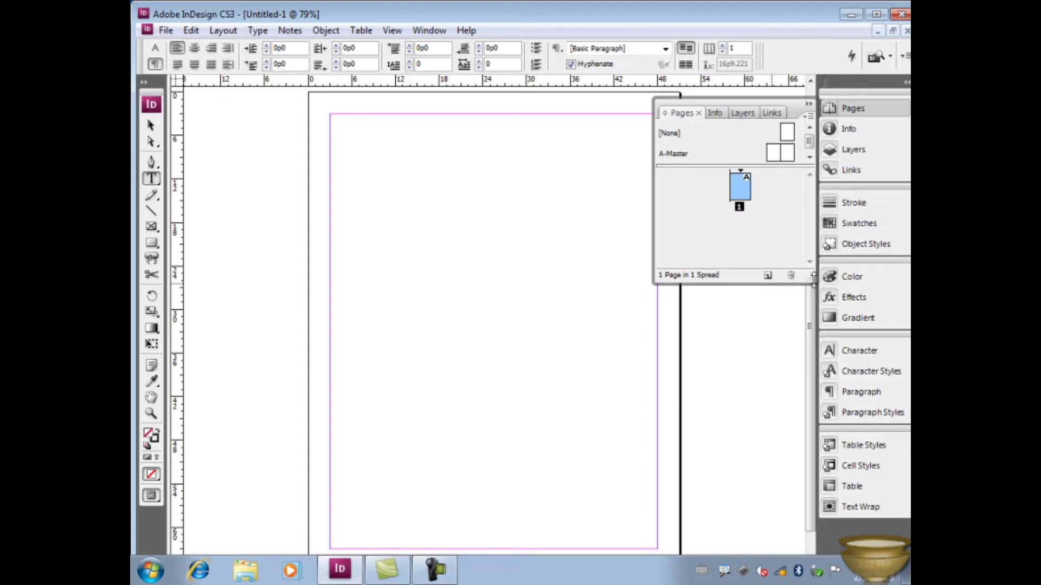
pyautogui.moveTo(812, 273); pyautogui.dragTo(813, 466)
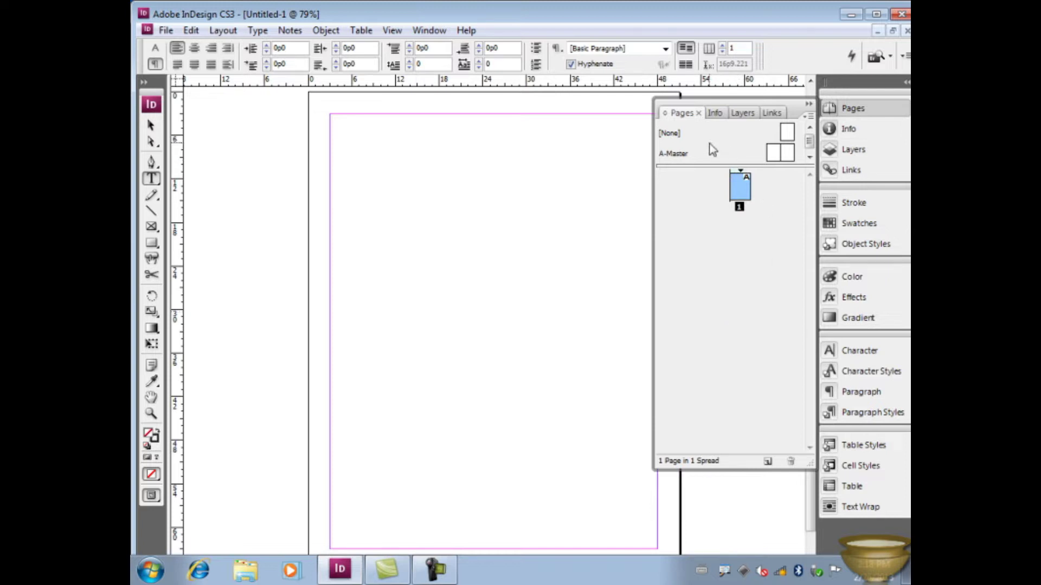
pyautogui.click(675, 154)
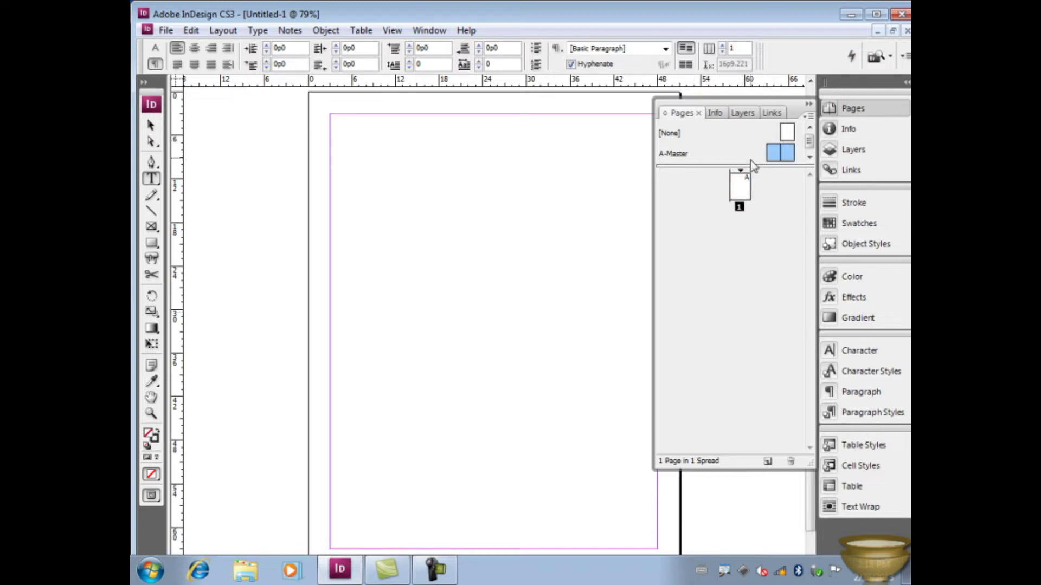
pyautogui.click(732, 174)
pyautogui.click(721, 156)
pyautogui.click(744, 190)
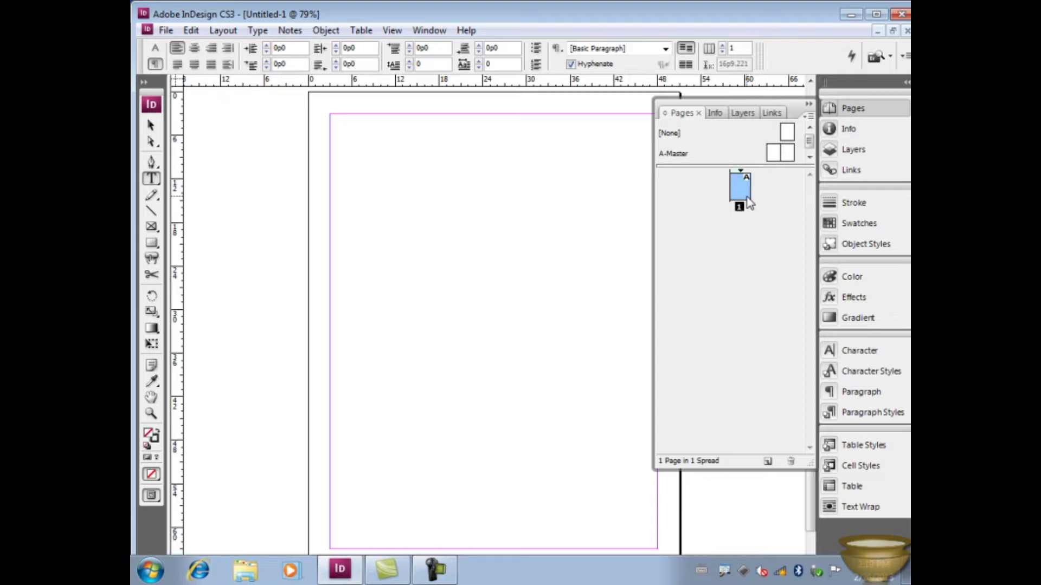
# Examine the document's Info, Layers and Links views, then revisit the Pages and Info views
pyautogui.click(713, 112)
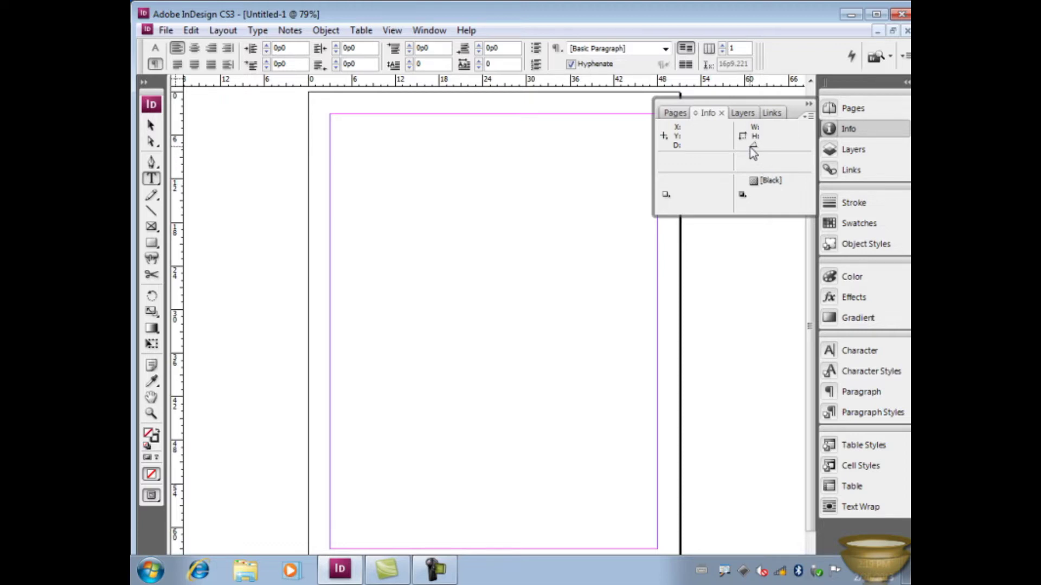
pyautogui.click(743, 113)
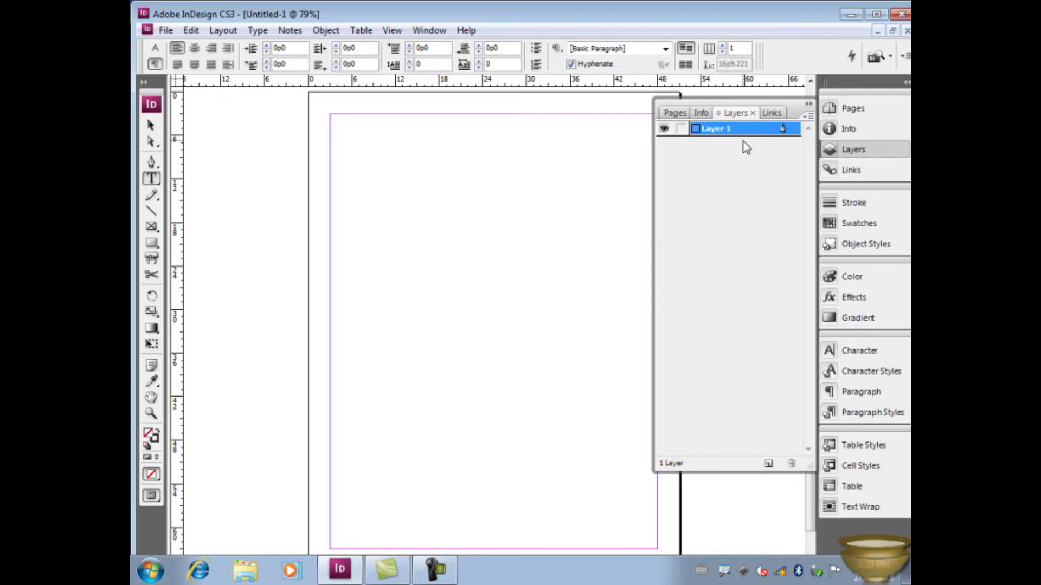
pyautogui.click(774, 113)
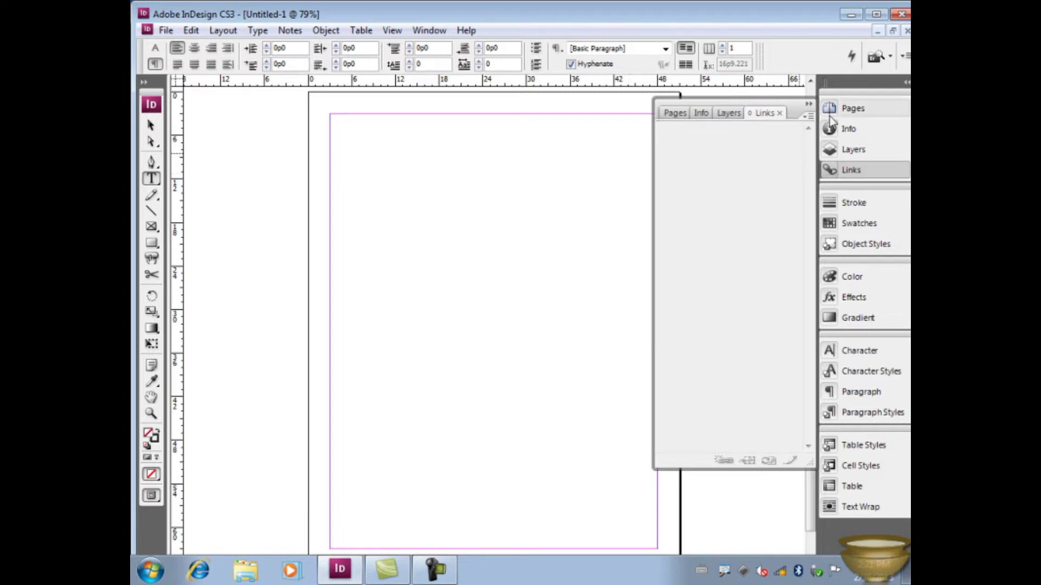
pyautogui.click(678, 113)
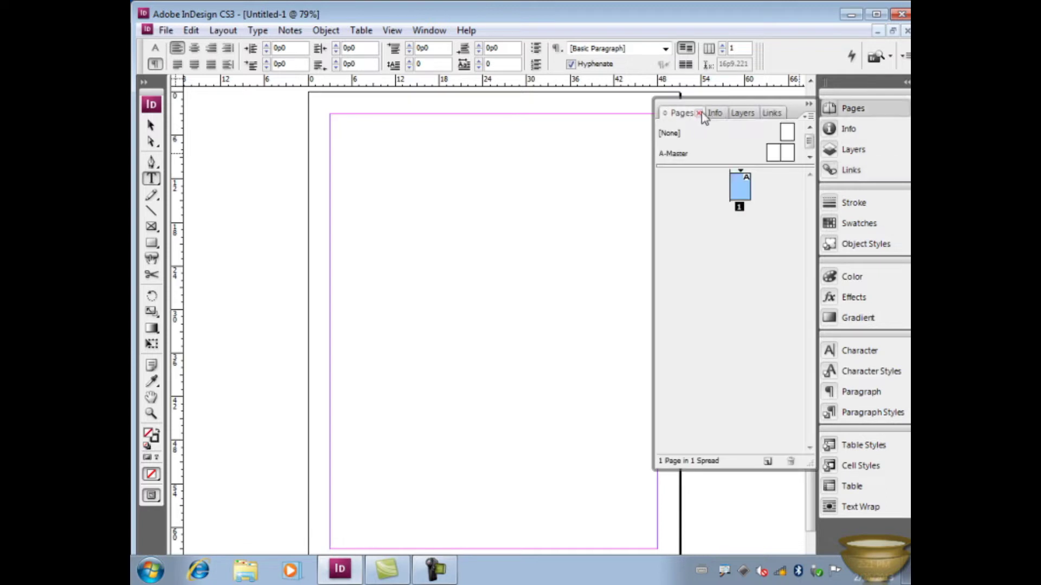
pyautogui.click(706, 113)
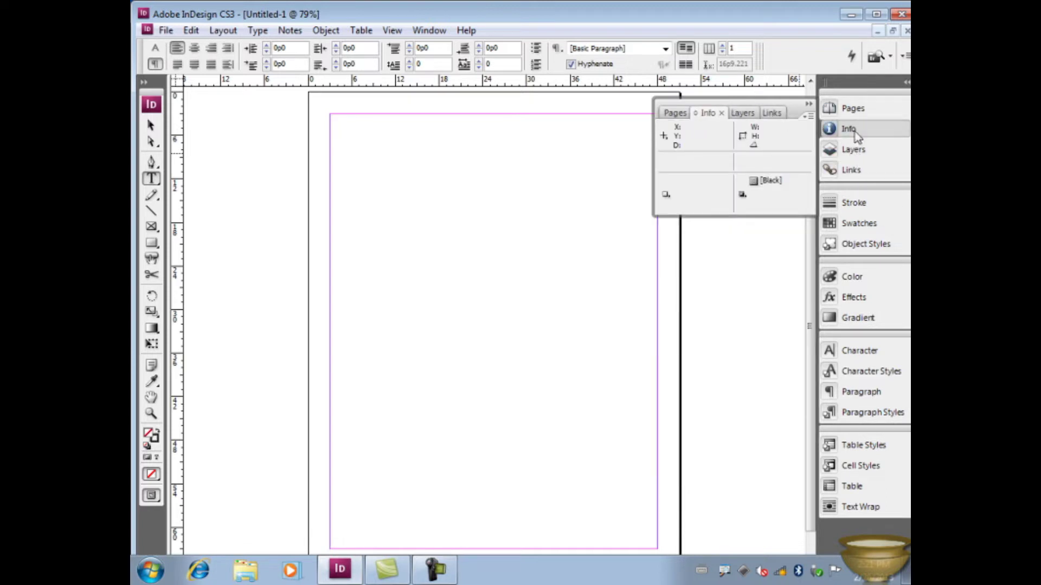
# Examine the Stroke options, the Swatches list and the Object Styles list, then collapse them
pyautogui.click(854, 203)
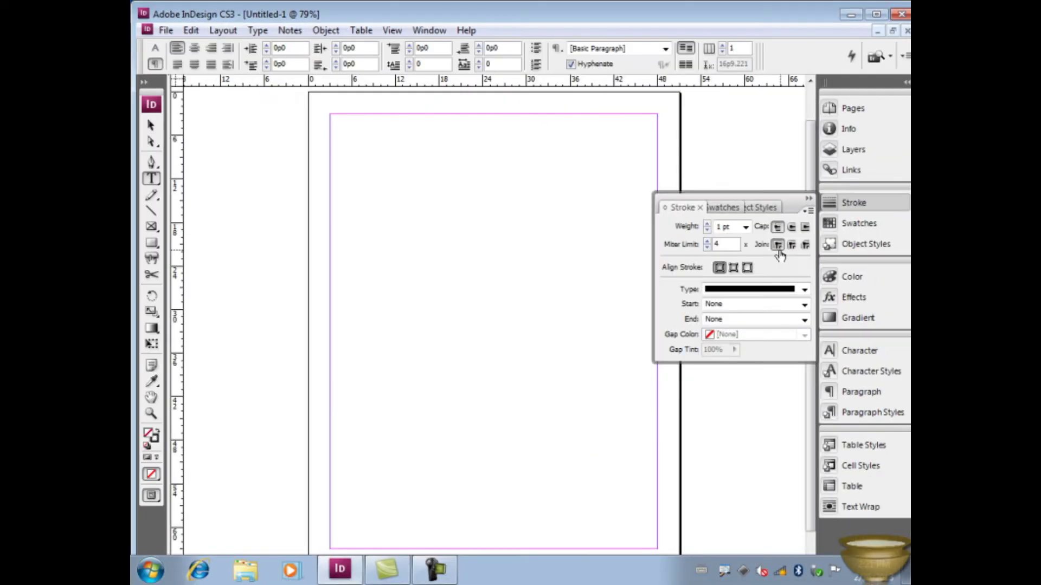
pyautogui.click(721, 209)
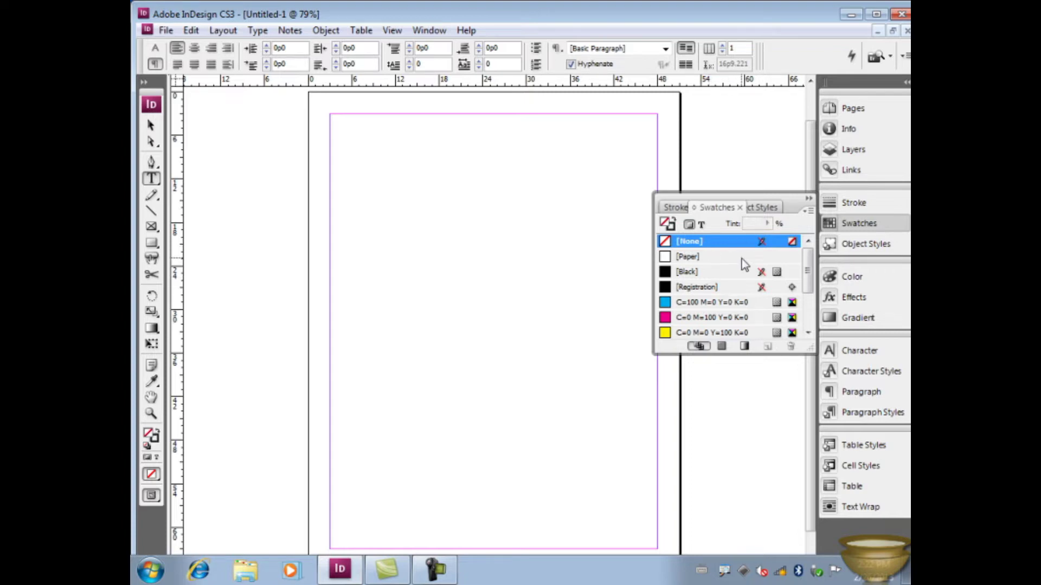
pyautogui.click(761, 207)
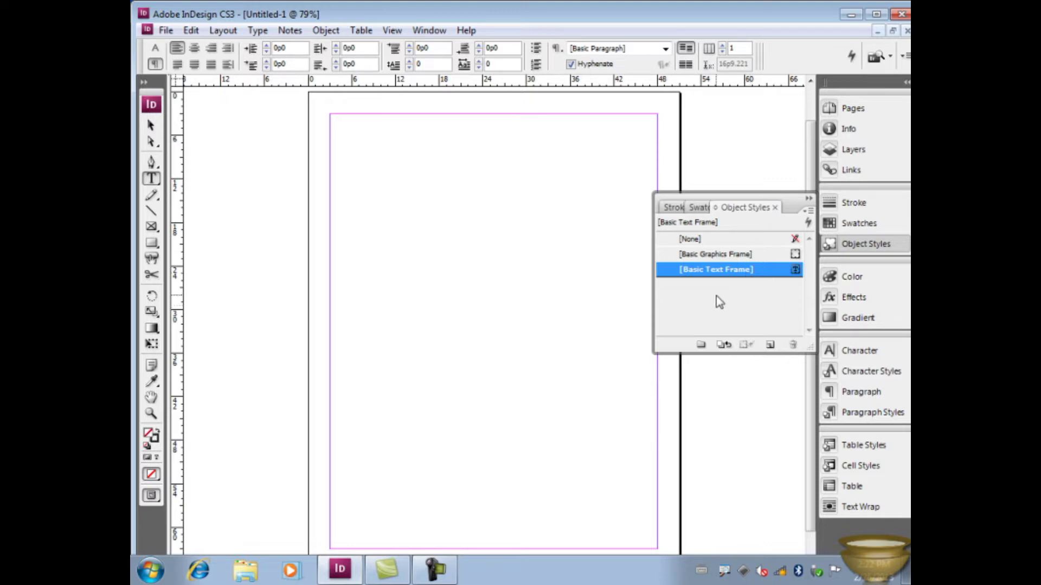
pyautogui.click(865, 247)
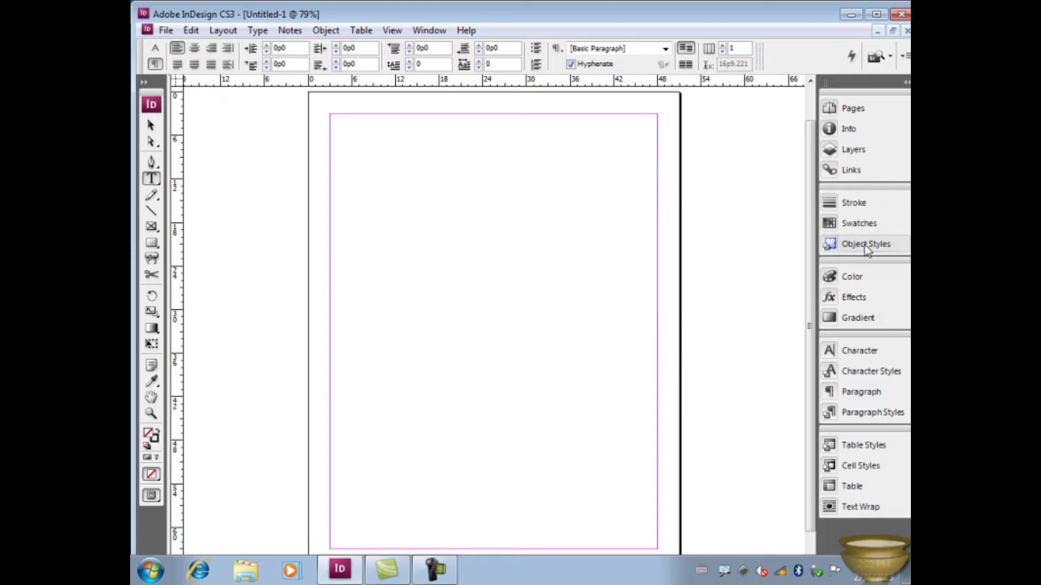
# Examine the Color, Effects and Gradient settings, making the stroke the active color target
pyautogui.click(860, 274)
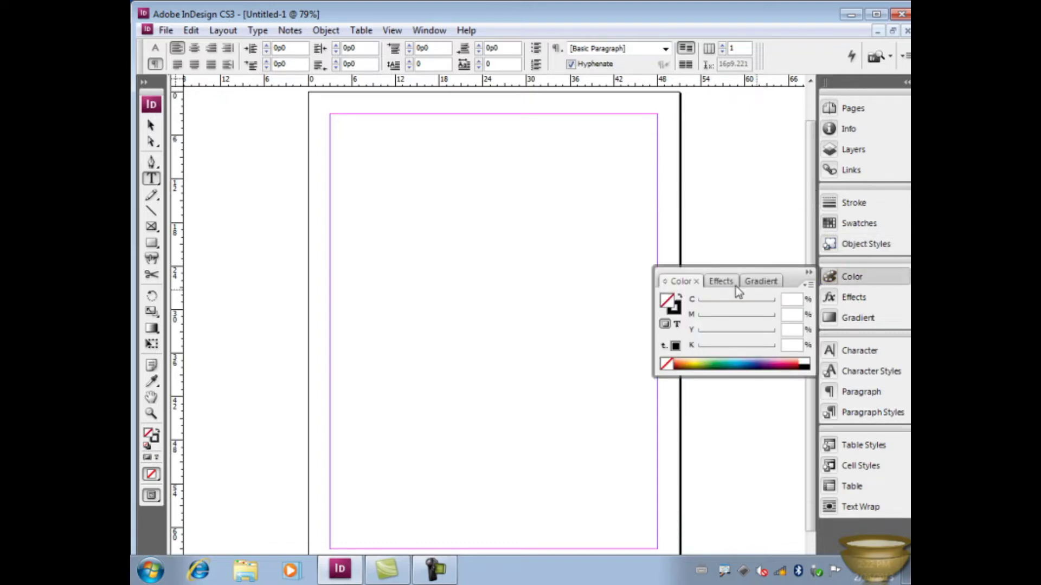
pyautogui.click(721, 281)
pyautogui.click(693, 283)
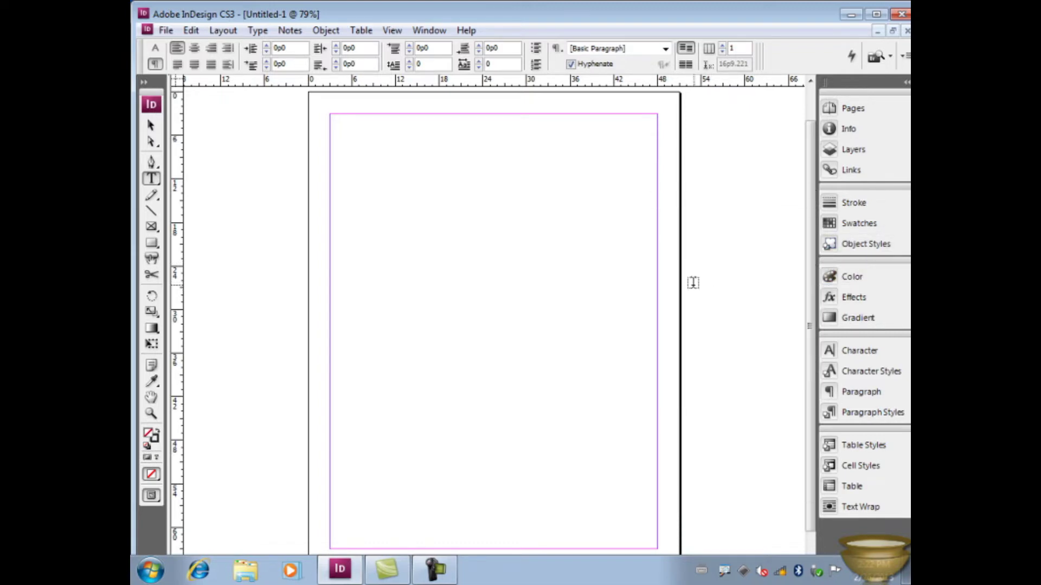
pyautogui.click(882, 284)
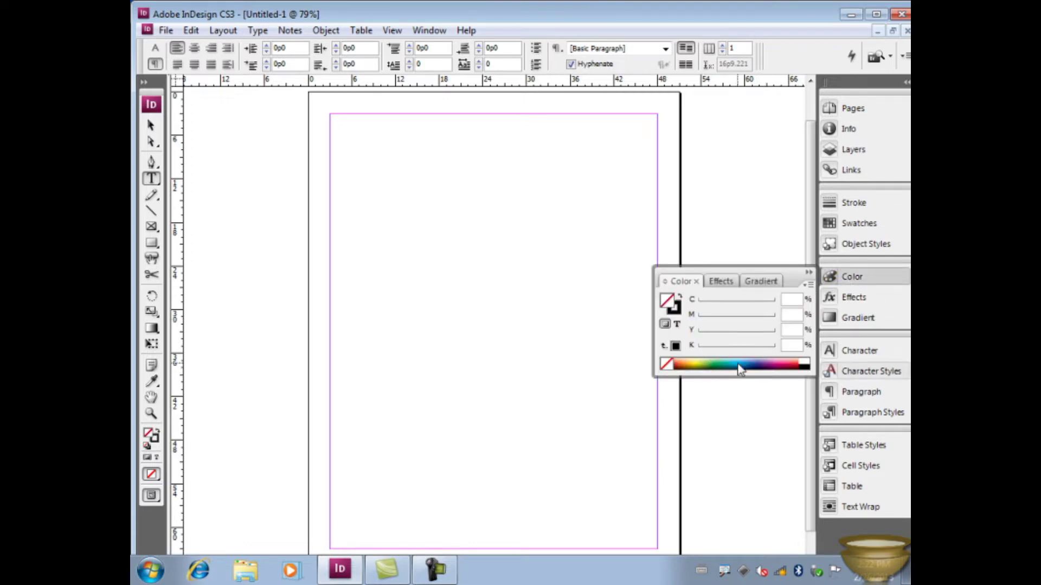
pyautogui.click(672, 308)
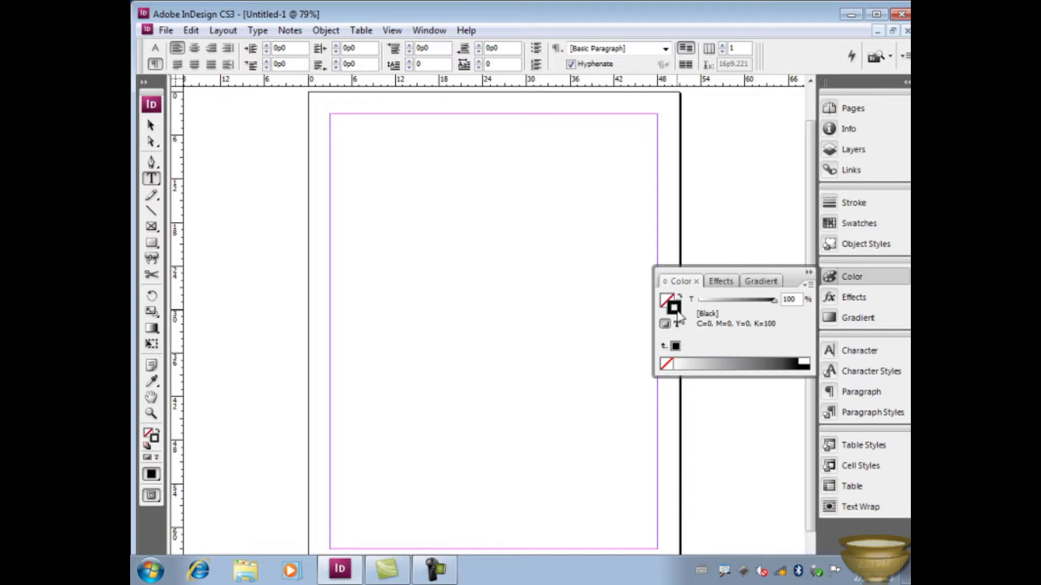
pyautogui.click(720, 282)
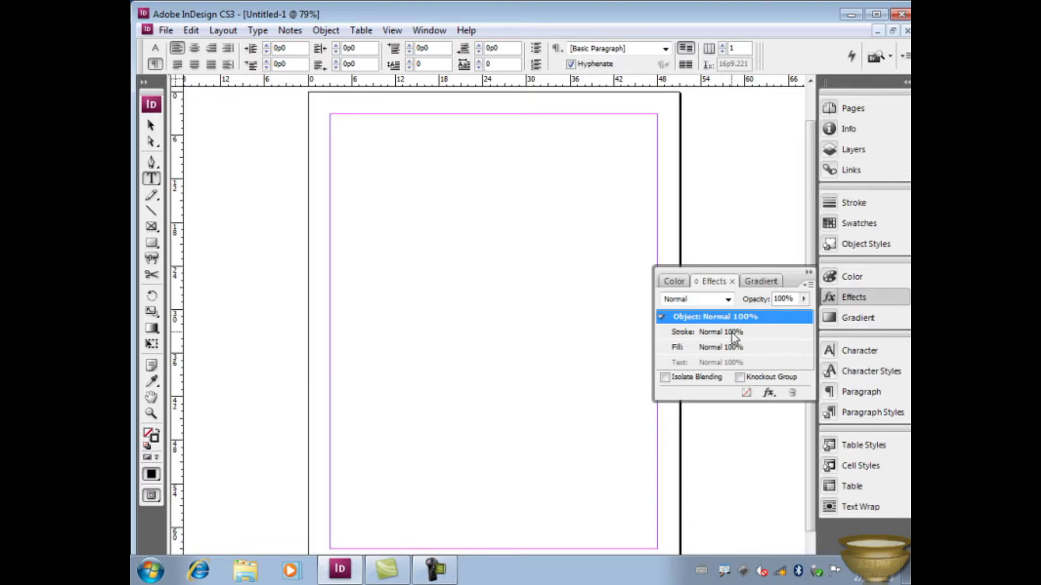
pyautogui.click(761, 281)
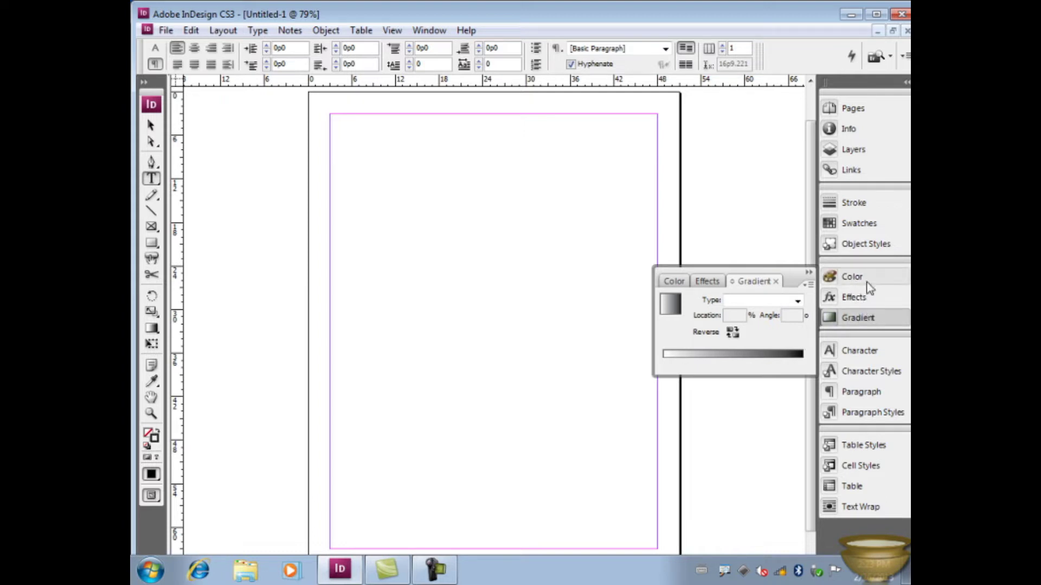
# Compare the Character settings with the character formatting controls, and examine Character Styles, Paragraph and Paragraph Styles
pyautogui.click(862, 352)
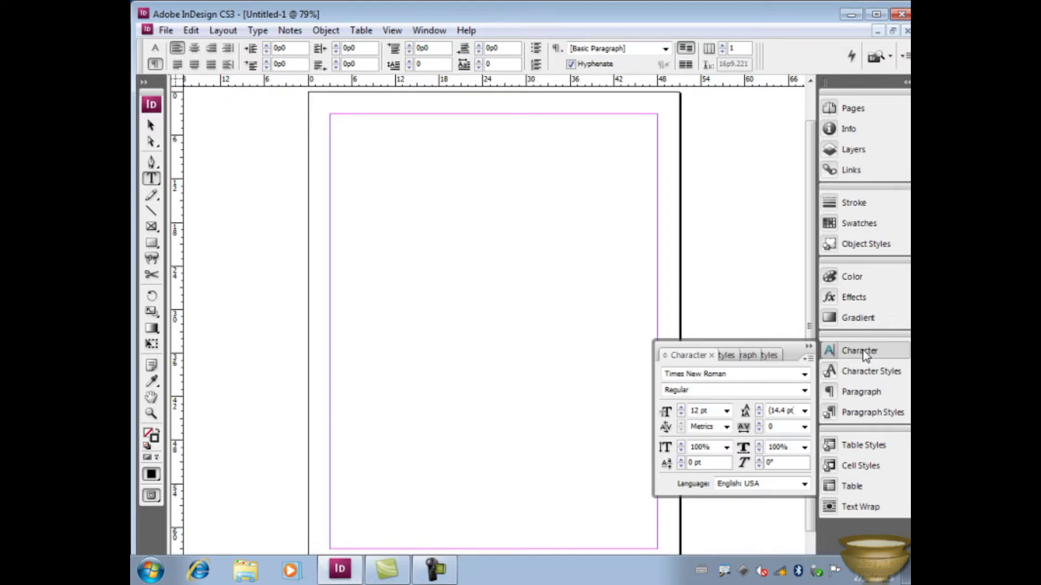
pyautogui.click(155, 48)
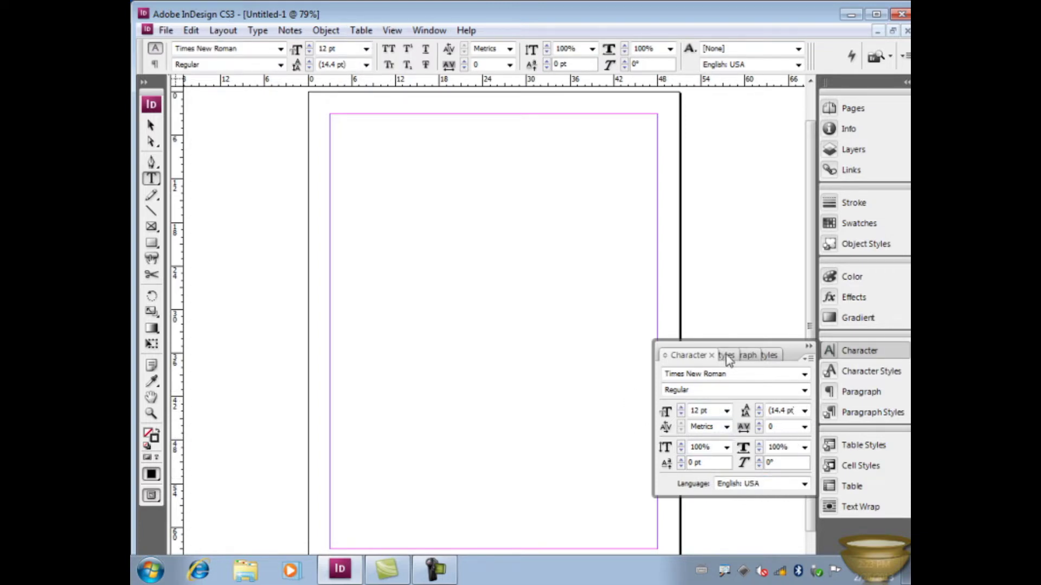
pyautogui.click(853, 372)
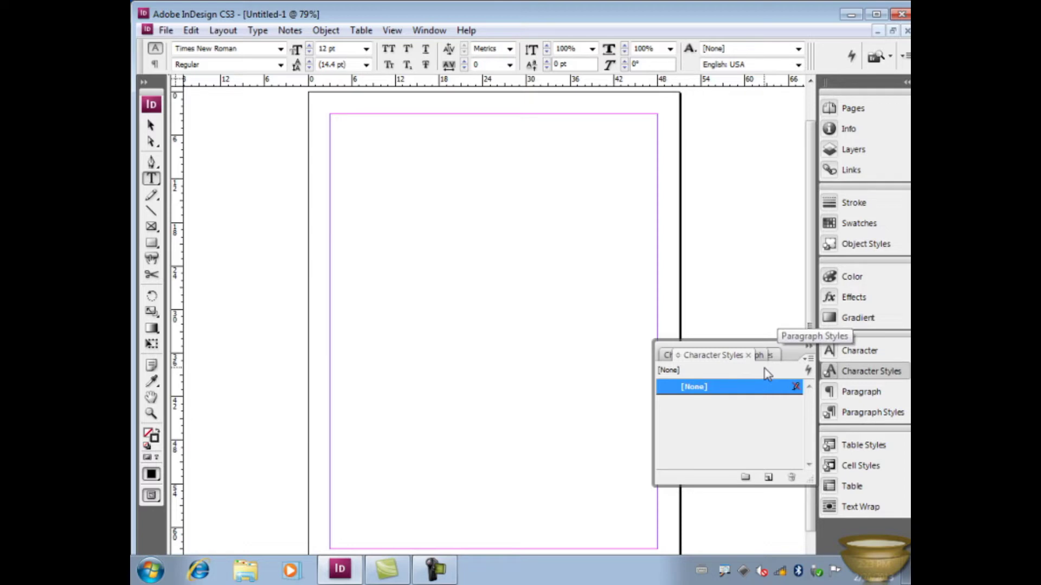
pyautogui.click(854, 397)
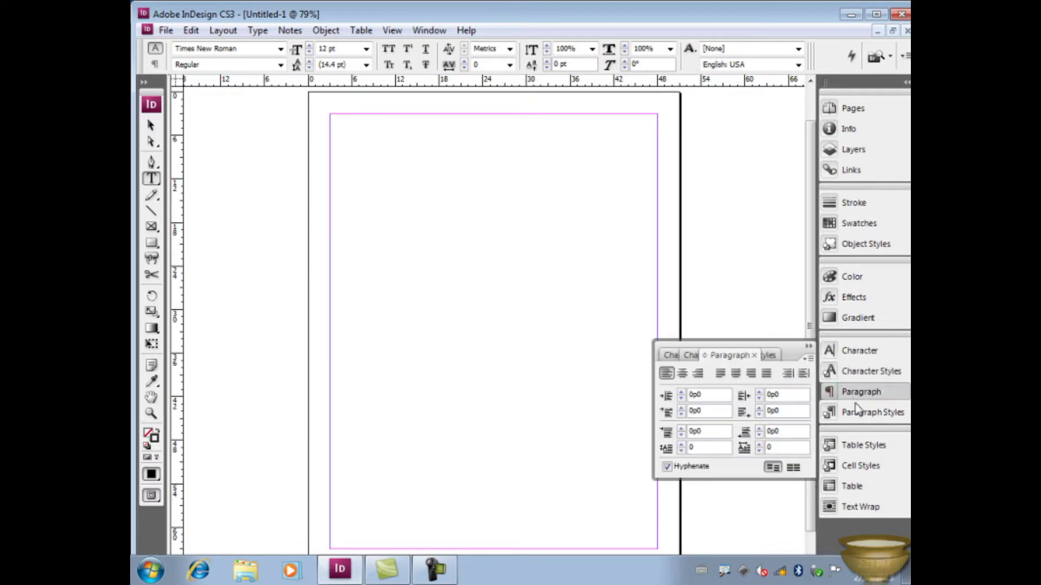
pyautogui.click(856, 413)
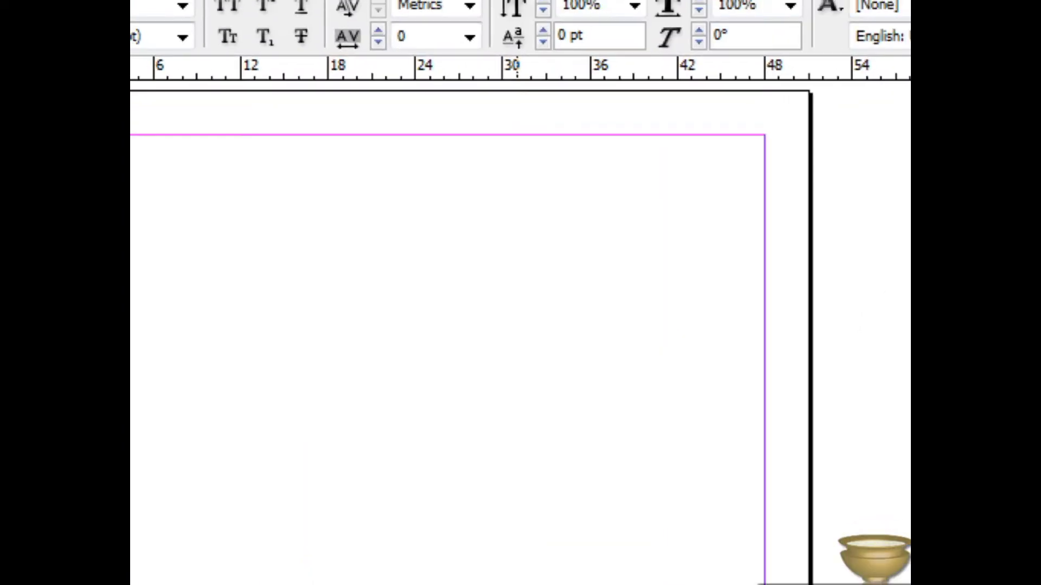
pyautogui.moveTo(588, 89)
pyautogui.mouseDown()
pyautogui.moveTo(406, 144)
pyautogui.moveTo(679, 145)
pyautogui.moveTo(770, 103)
pyautogui.moveTo(526, 104)
pyautogui.mouseUp()
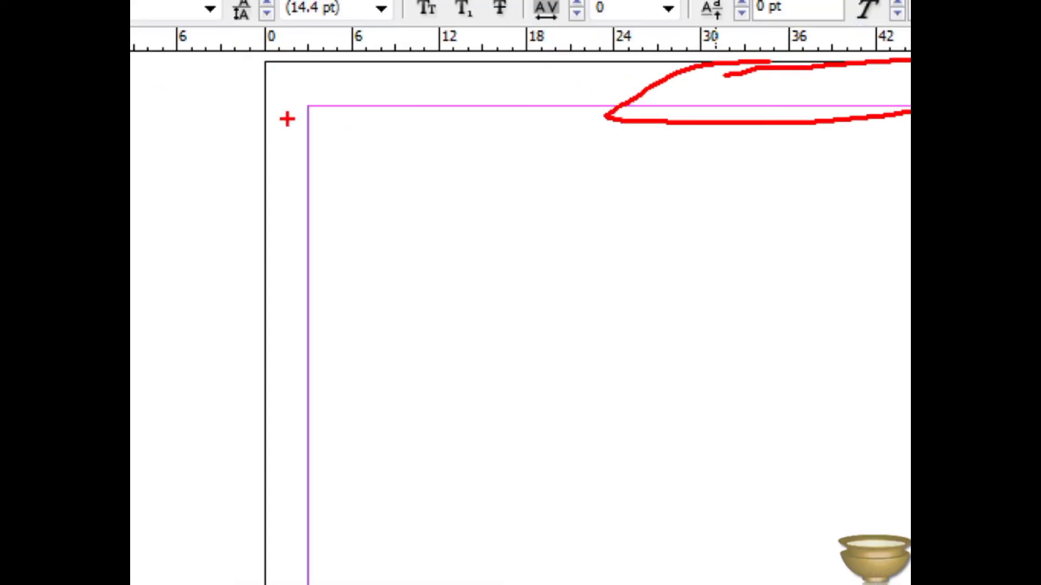
pyautogui.moveTo(319, 71)
pyautogui.mouseDown()
pyautogui.moveTo(329, 91)
pyautogui.moveTo(371, 64)
pyautogui.moveTo(301, 68)
pyautogui.mouseUp()
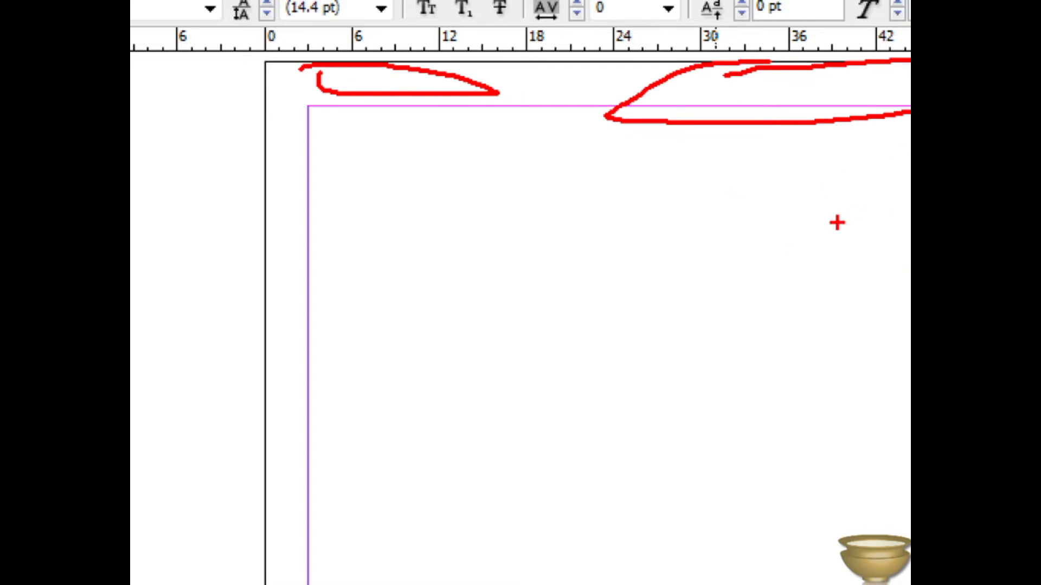
pyautogui.press('Escape')
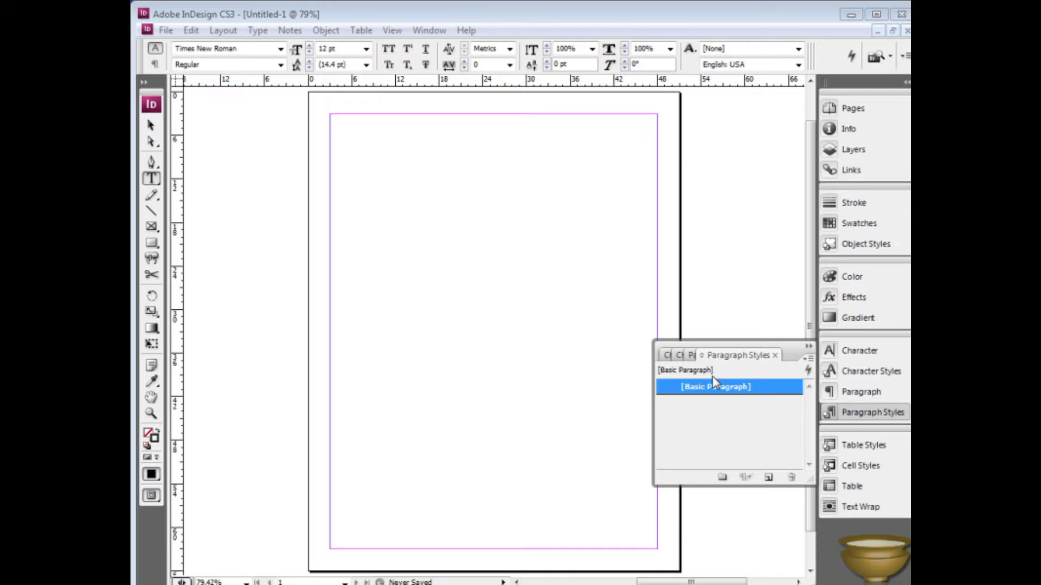
# Examine the Character Styles, Table Styles, Cell Styles, Table and Text Wrap settings in turn
pyautogui.click(861, 371)
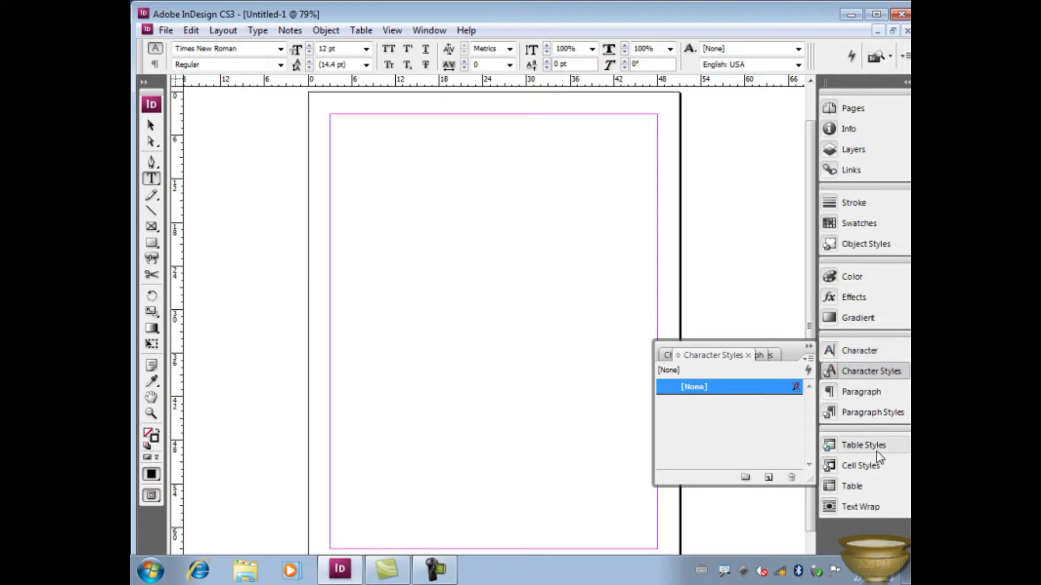
pyautogui.click(865, 452)
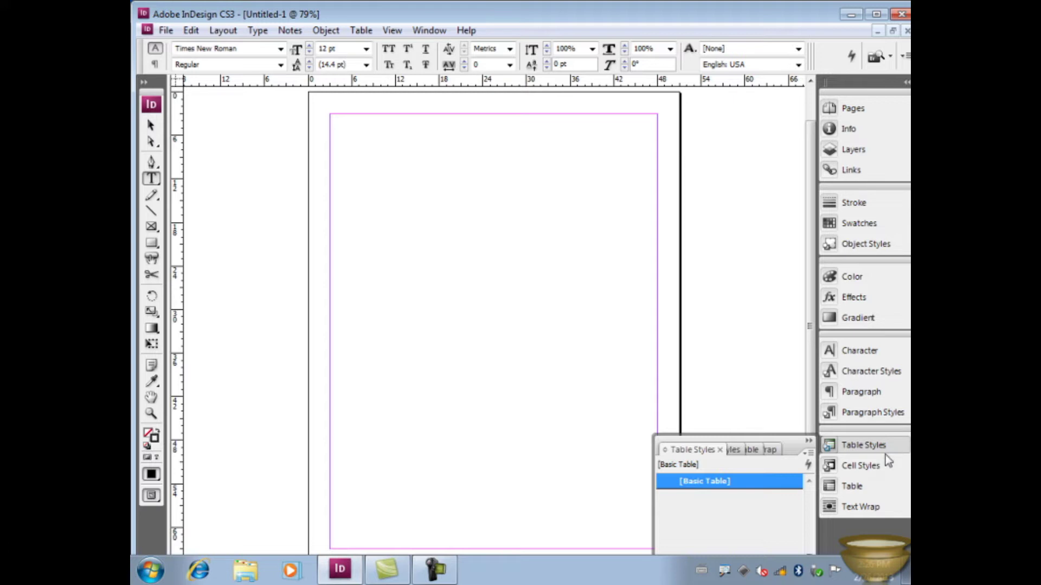
pyautogui.click(868, 470)
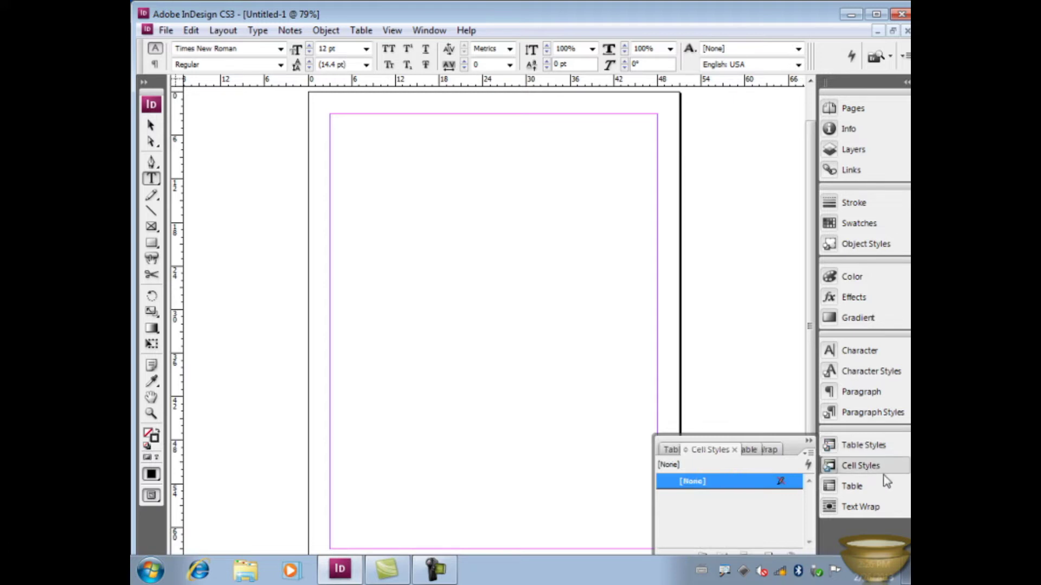
pyautogui.click(863, 486)
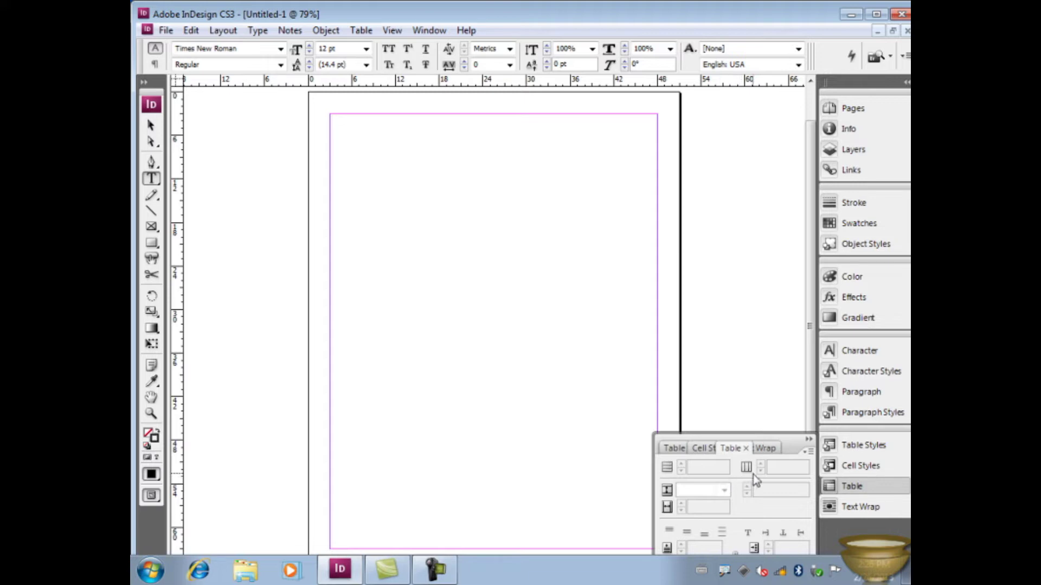
pyautogui.click(858, 506)
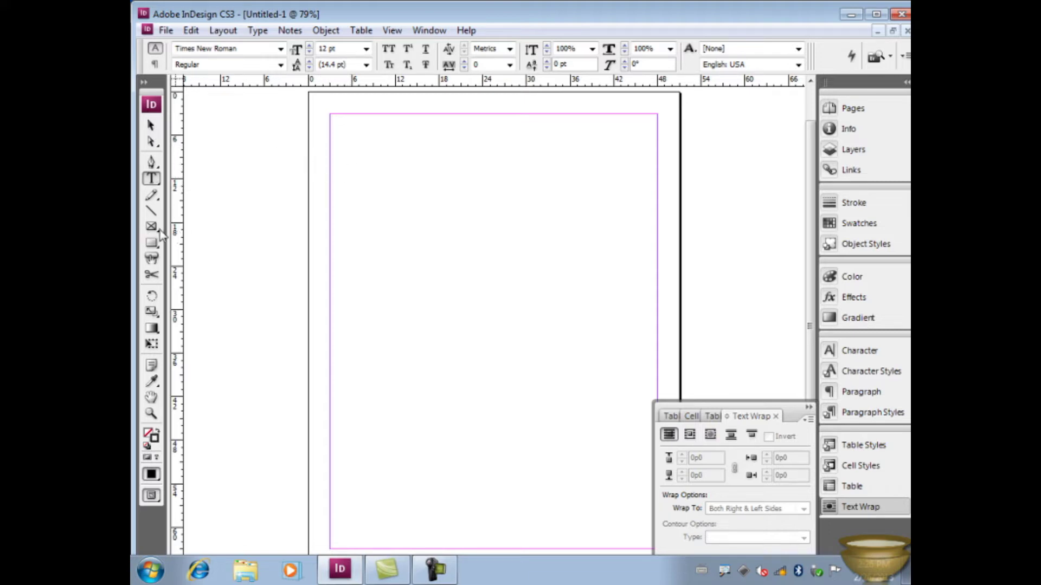
# Draw a rectangle about 19p6 wide and 13p1 high in the upper part of the page
pyautogui.click(152, 126)
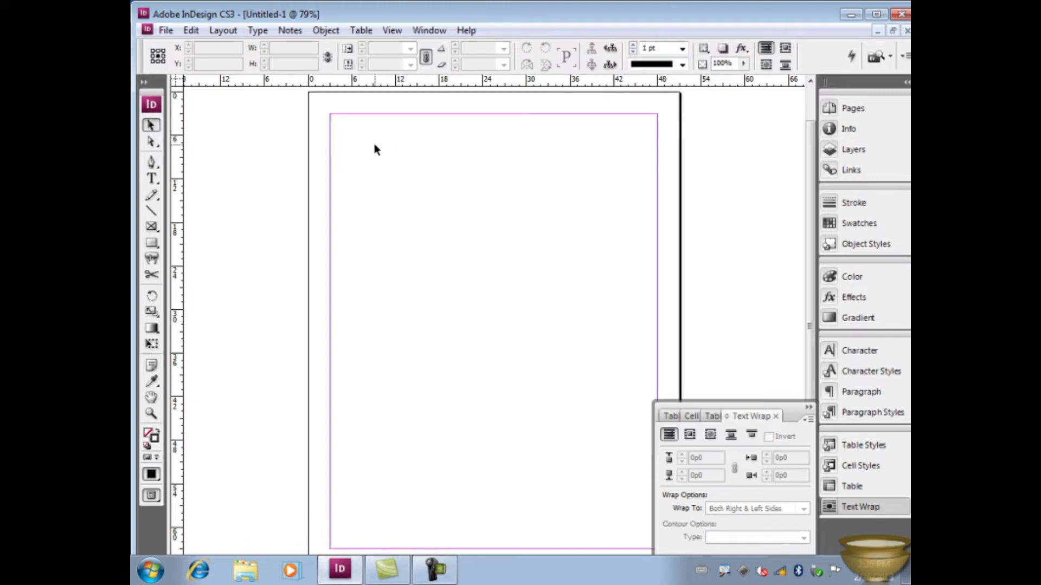
pyautogui.moveTo(362, 141); pyautogui.dragTo(558, 211)
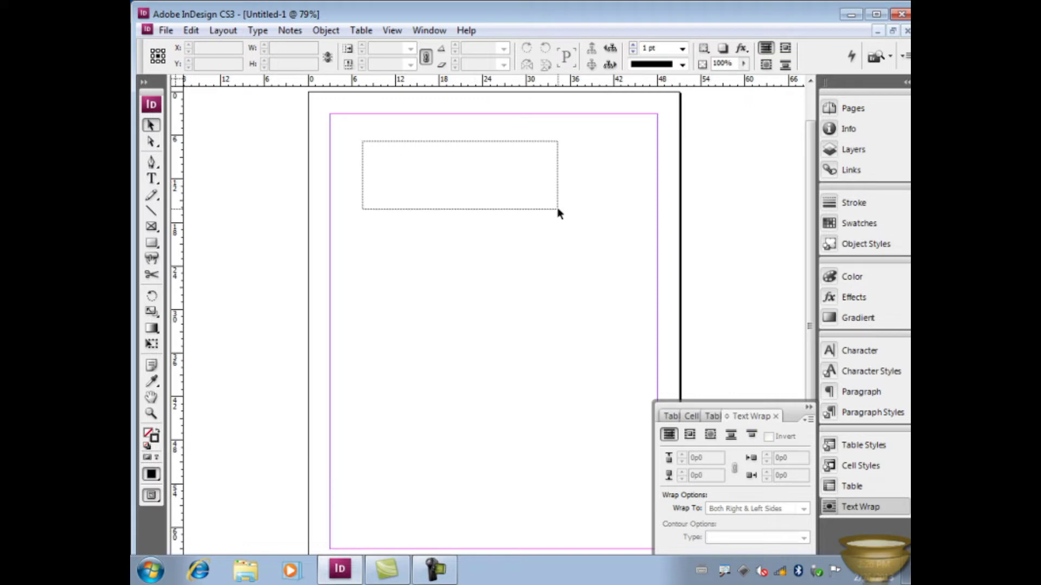
pyautogui.click(152, 243)
pyautogui.moveTo(392, 146); pyautogui.dragTo(535, 242)
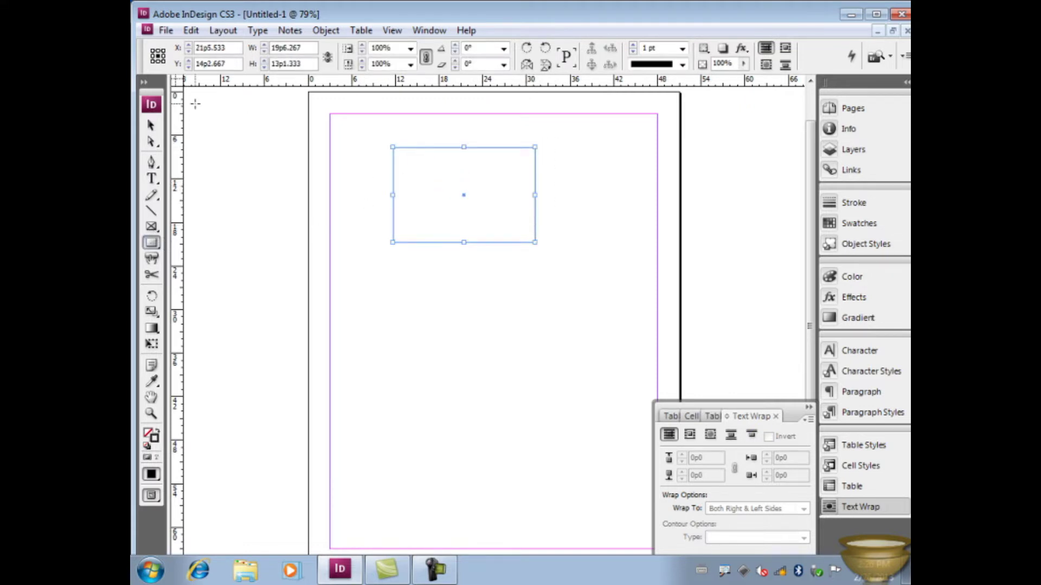
# Select the rectangle and resize it by its lower-right corner to about 17p10 wide and 13p5 high
pyautogui.click(151, 125)
pyautogui.click(408, 179)
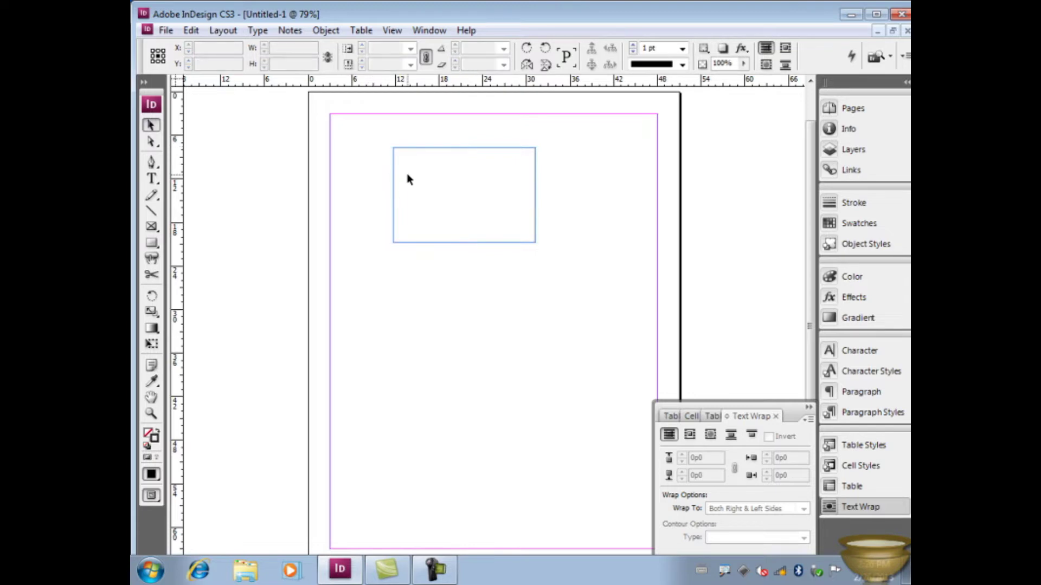
pyautogui.click(394, 147)
pyautogui.moveTo(535, 242)
pyautogui.mouseDown()
pyautogui.moveTo(448, 190)
pyautogui.moveTo(522, 244)
pyautogui.mouseUp()
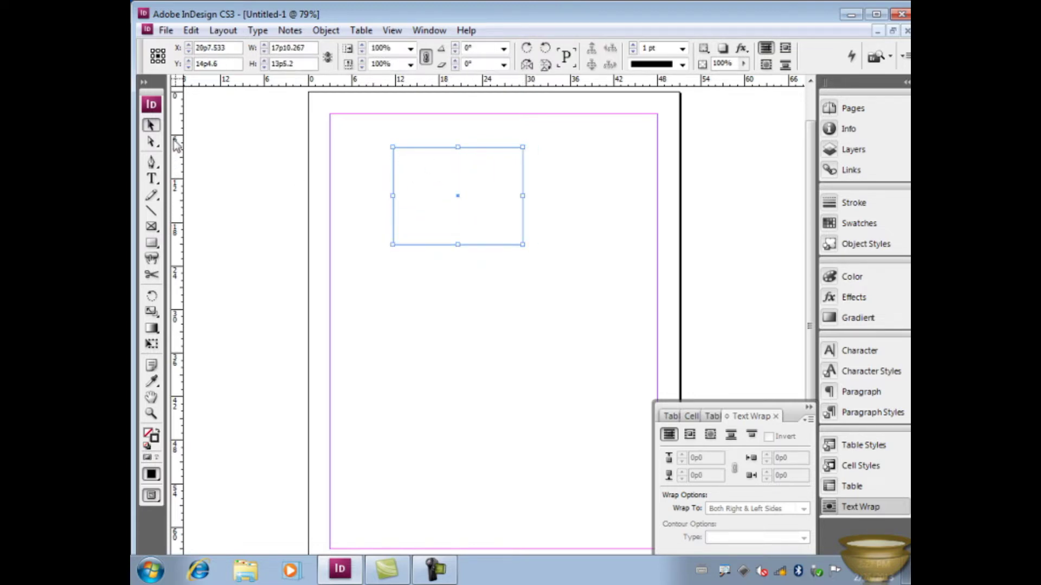
# Use Direct Selection to move only the rectangle's lower-right corner point outward to about X 31p11, Y 25p10
pyautogui.click(154, 142)
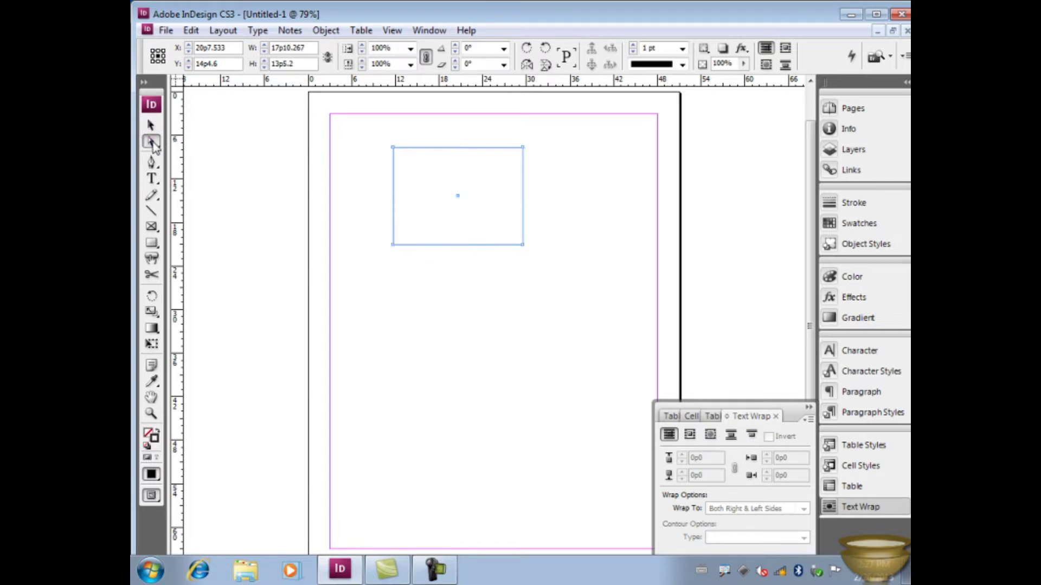
pyautogui.click(523, 245)
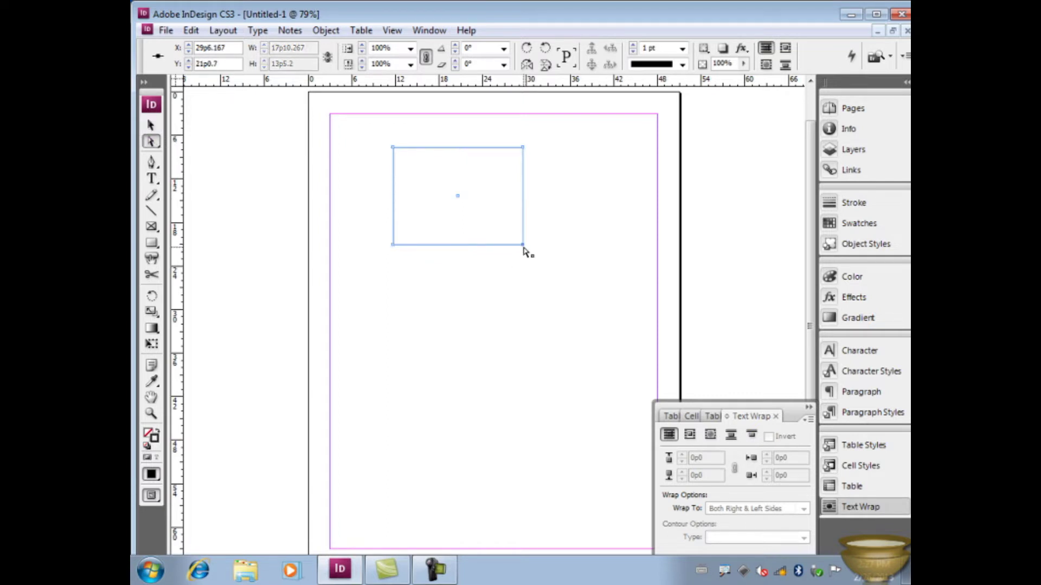
pyautogui.moveTo(524, 247); pyautogui.dragTo(540, 281)
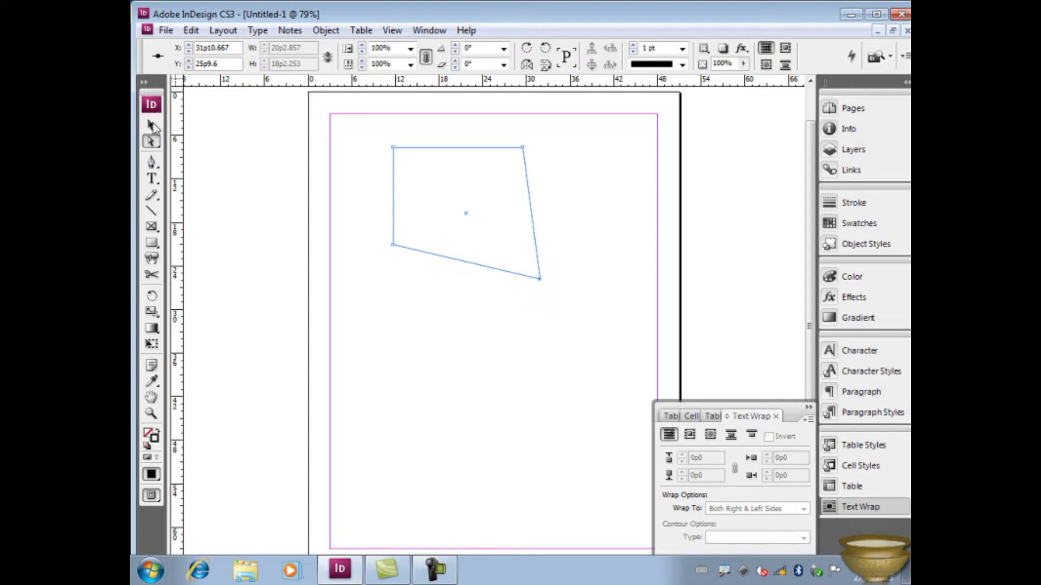
pyautogui.press('ctrl')
# Draw a closed curved shape with the Pen tool, about 30p0 wide and 43p10 high, overlapping the four-sided shape
pyautogui.click(151, 162)
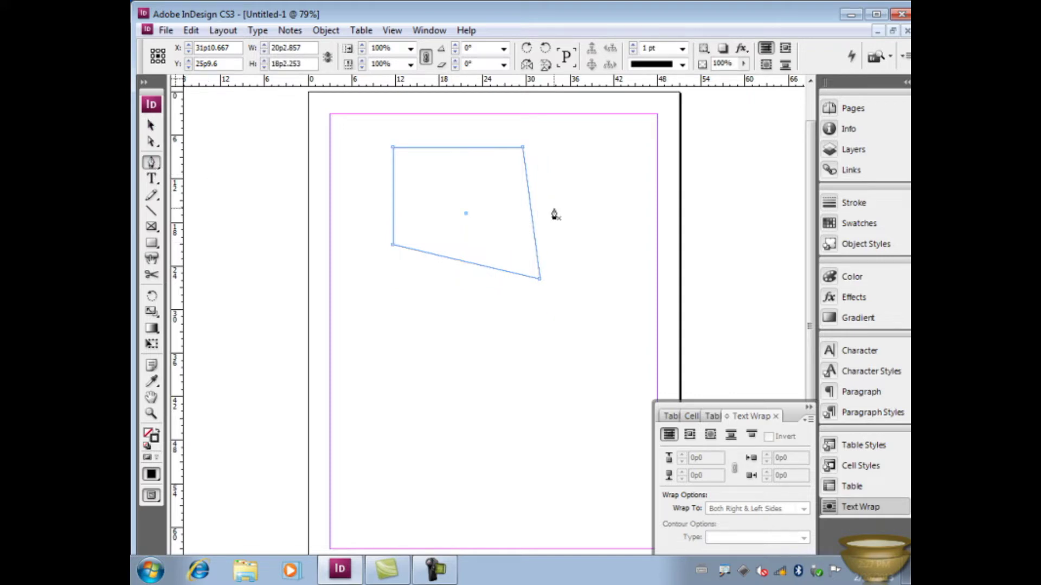
pyautogui.click(553, 162)
pyautogui.click(580, 222)
pyautogui.moveTo(581, 230); pyautogui.dragTo(567, 270)
pyautogui.moveTo(520, 326); pyautogui.dragTo(566, 418)
pyautogui.moveTo(472, 434); pyautogui.dragTo(388, 340)
pyautogui.moveTo(403, 225); pyautogui.dragTo(486, 189)
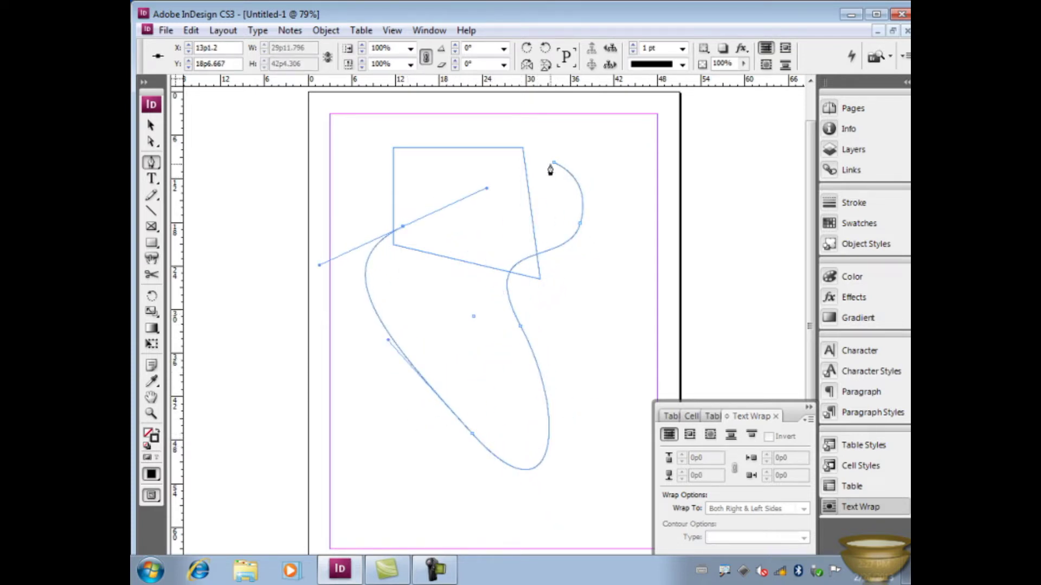
pyautogui.moveTo(554, 165); pyautogui.dragTo(449, 129)
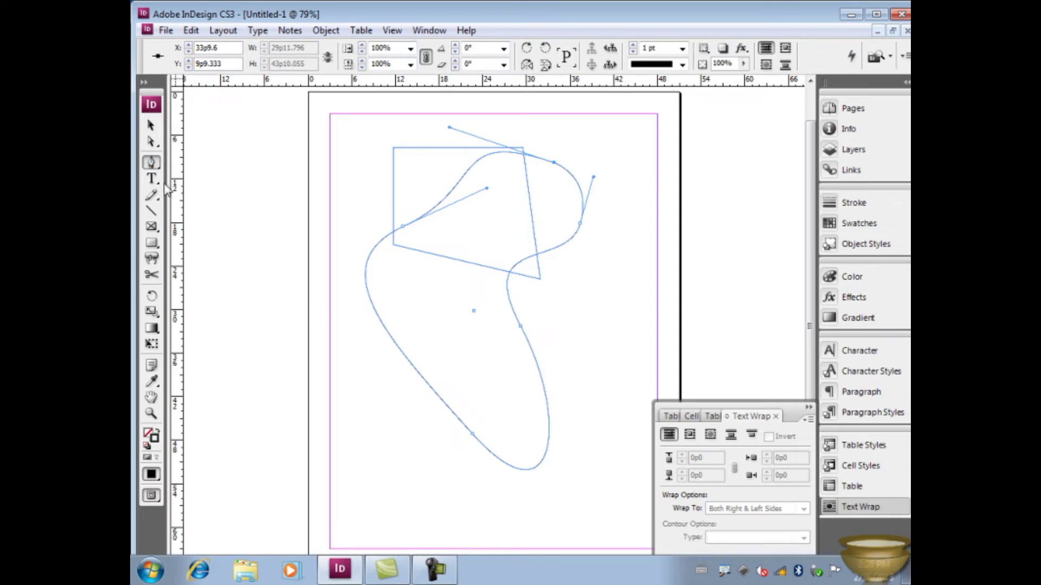
# Sketch a freehand Pencil squiggle about 8p5 wide and 9p6 high near the page's left margin
pyautogui.click(152, 179)
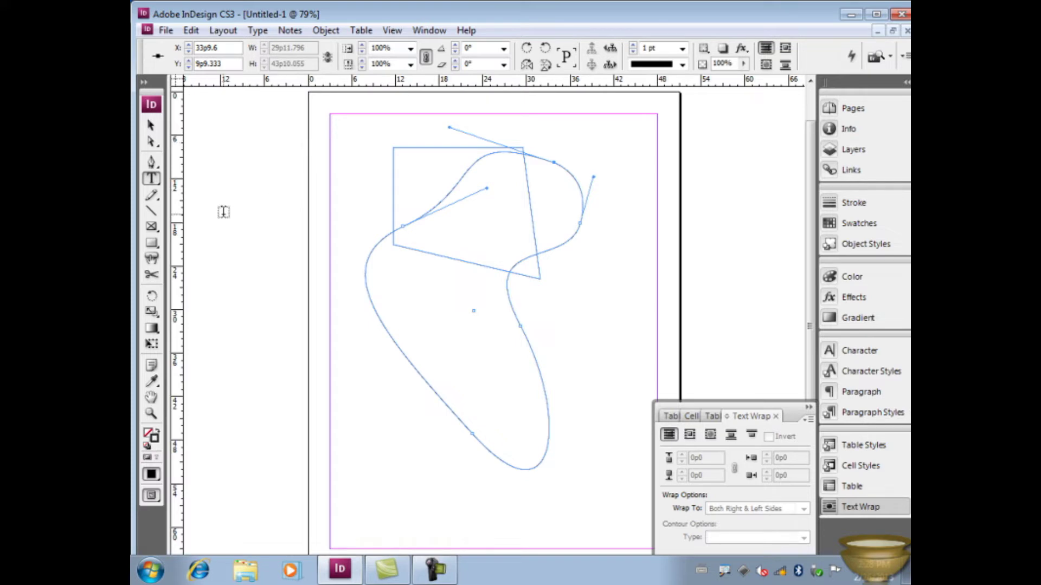
pyautogui.click(153, 199)
pyautogui.moveTo(332, 191)
pyautogui.mouseDown()
pyautogui.moveTo(355, 201)
pyautogui.moveTo(342, 237)
pyautogui.mouseUp()
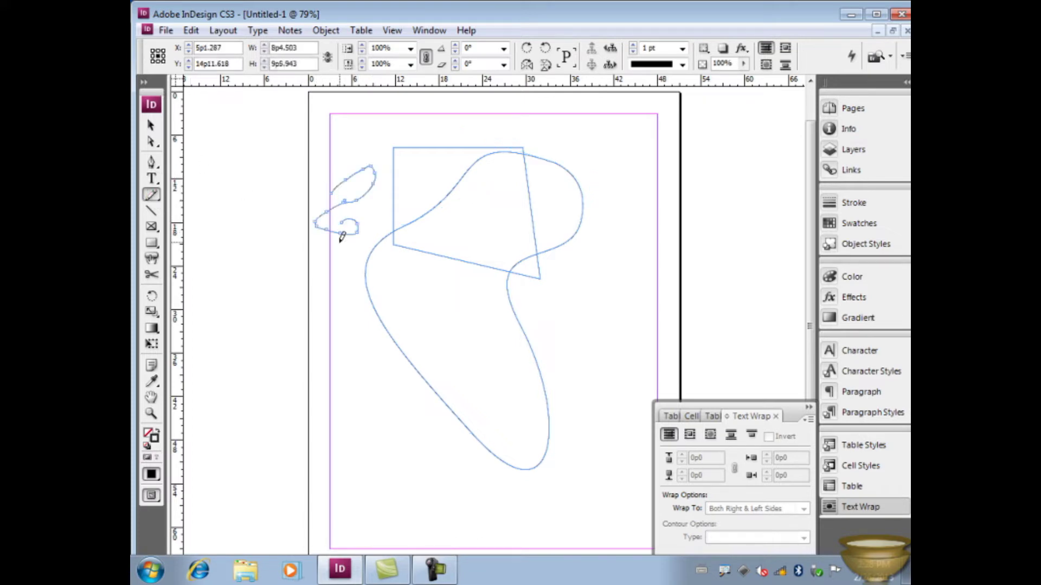
# Draw a horizontal line 48p0 long across the upper page and a vertical line 38p0 long down from the top margin
pyautogui.click(151, 213)
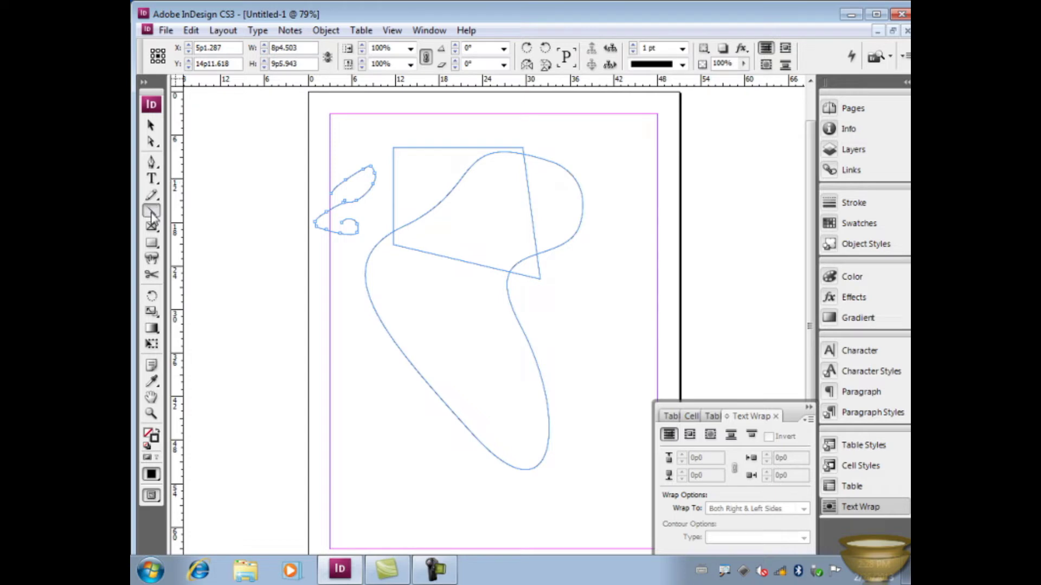
pyautogui.moveTo(309, 133)
pyautogui.mouseDown()
pyautogui.moveTo(610, 180)
pyautogui.moveTo(623, 148)
pyautogui.mouseUp()
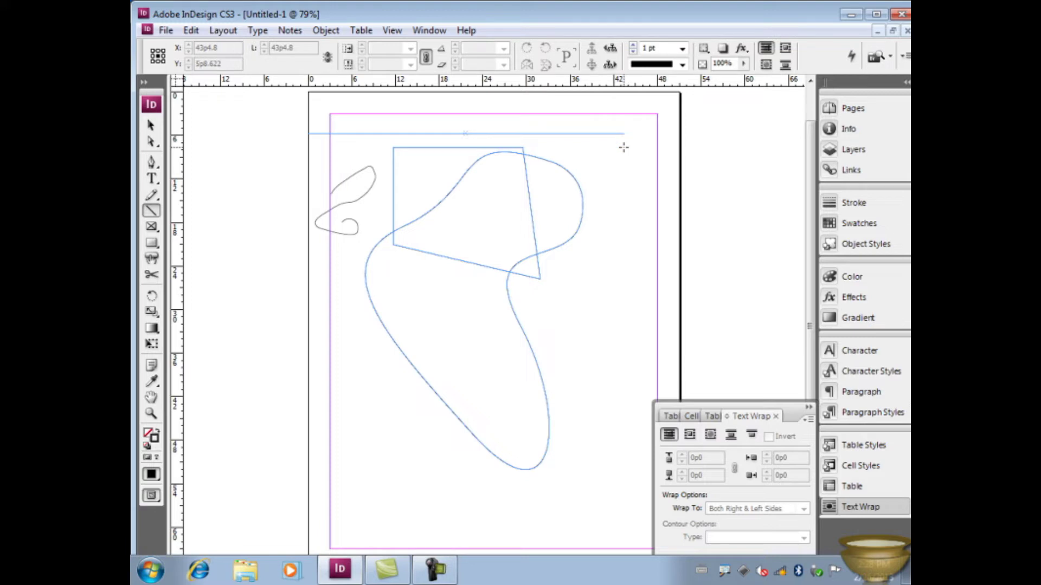
pyautogui.moveTo(623, 148)
pyautogui.mouseDown()
pyautogui.moveTo(482, 136)
pyautogui.moveTo(657, 134)
pyautogui.mouseUp()
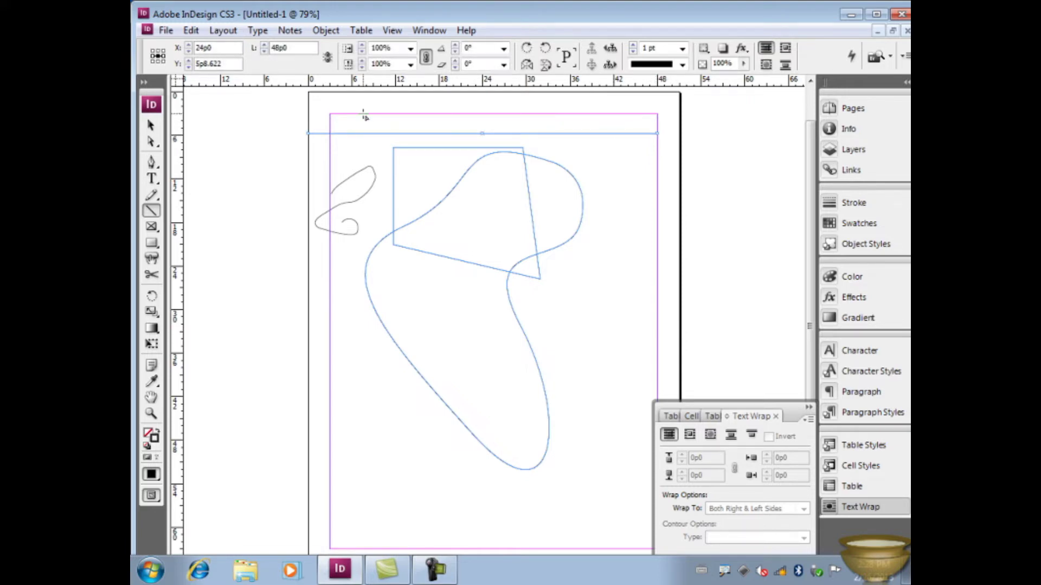
pyautogui.moveTo(432, 114)
pyautogui.mouseDown()
pyautogui.moveTo(431, 533)
pyautogui.moveTo(393, 348)
pyautogui.mouseUp()
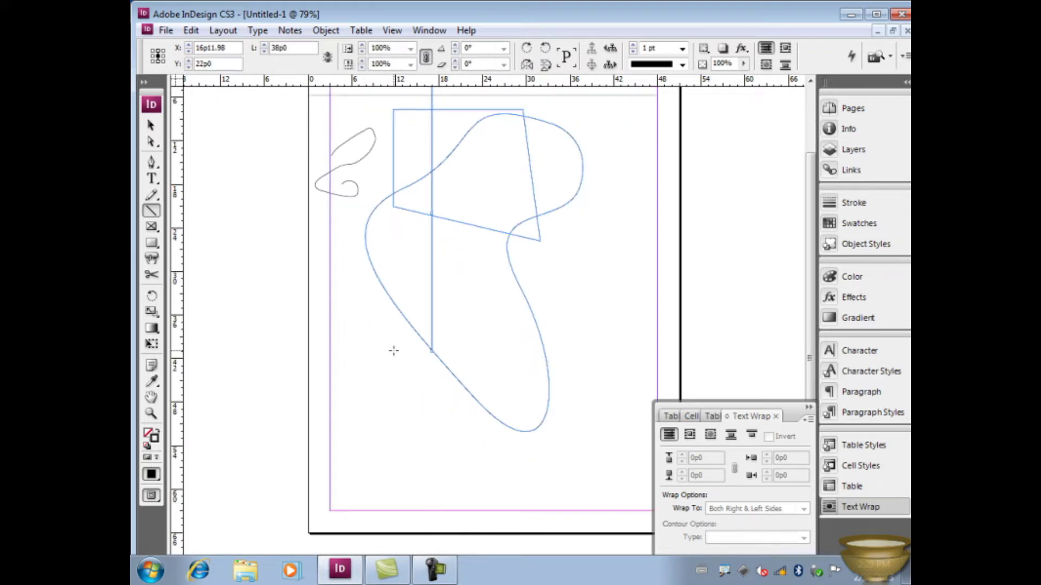
# Draw a placeholder rectangle frame about 33p8 wide and 21p8 high across the middle of the page
pyautogui.click(154, 229)
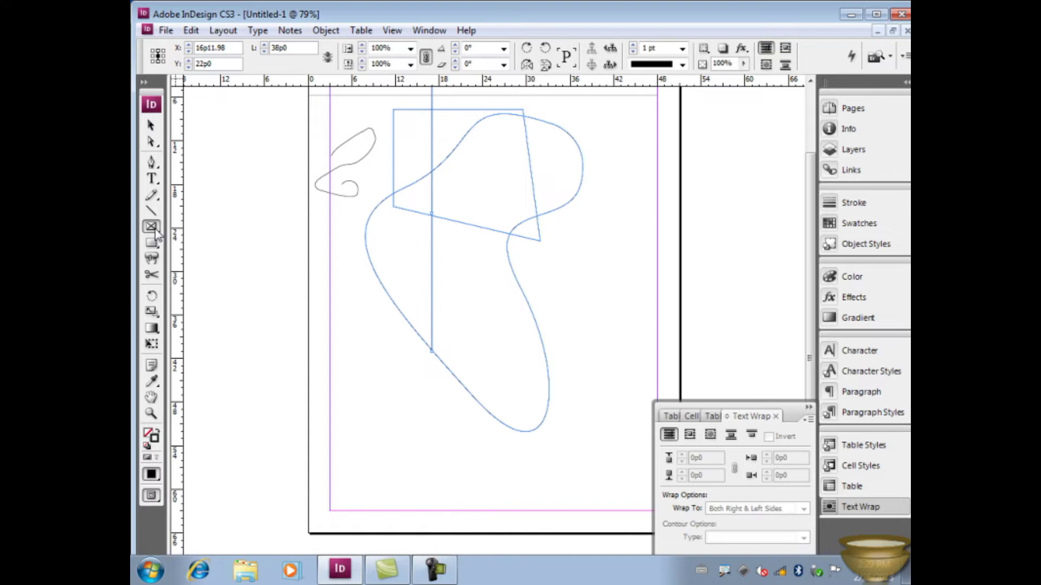
pyautogui.click(153, 227)
pyautogui.moveTo(311, 204); pyautogui.dragTo(557, 361)
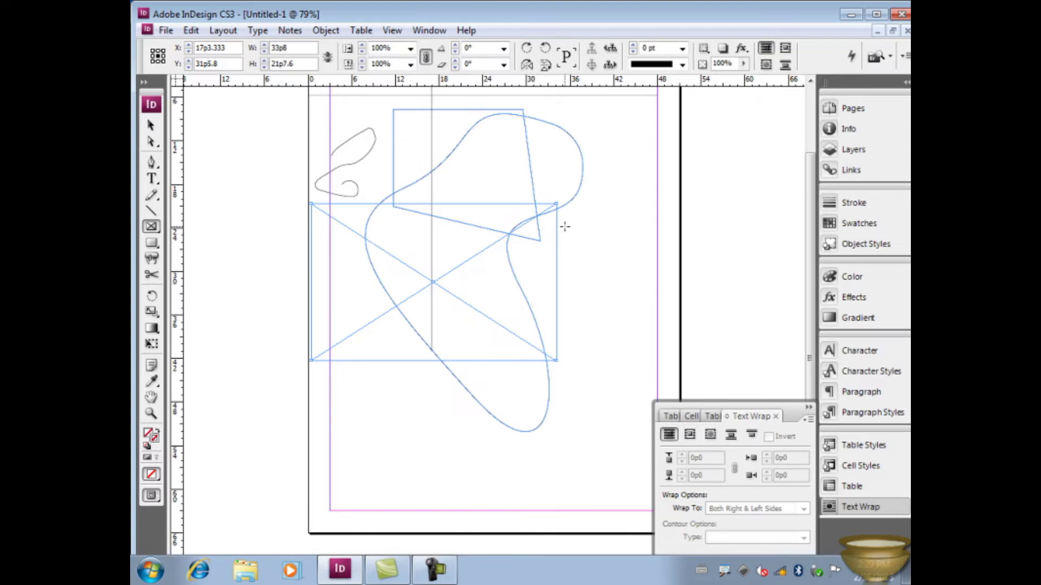
# Draw two plain rectangles near the right margin, about 18p11 by 16p4 and, below it, about 11p0 by 9p5
pyautogui.click(153, 243)
pyautogui.moveTo(525, 126)
pyautogui.mouseDown()
pyautogui.moveTo(684, 189)
pyautogui.moveTo(665, 246)
pyautogui.mouseUp()
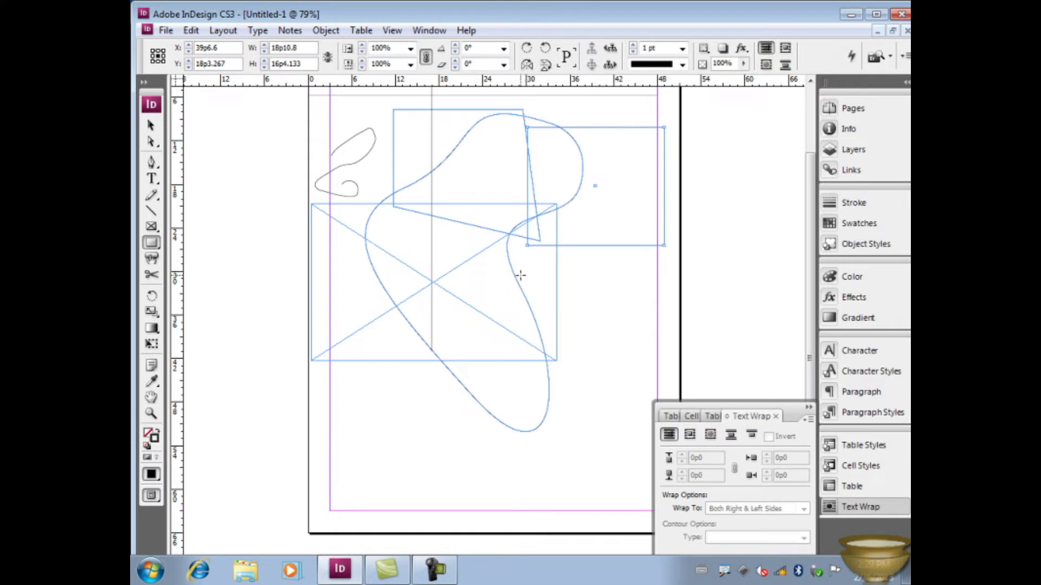
pyautogui.moveTo(566, 273); pyautogui.dragTo(645, 342)
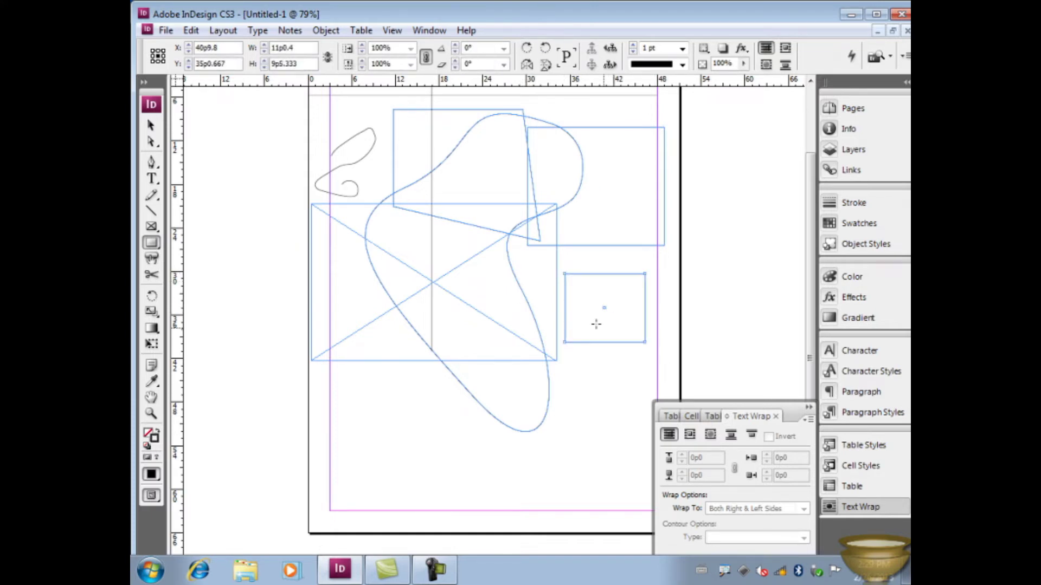
# Select the placeholder frame and give it a bright green fill using the Color Picker
pyautogui.click(152, 260)
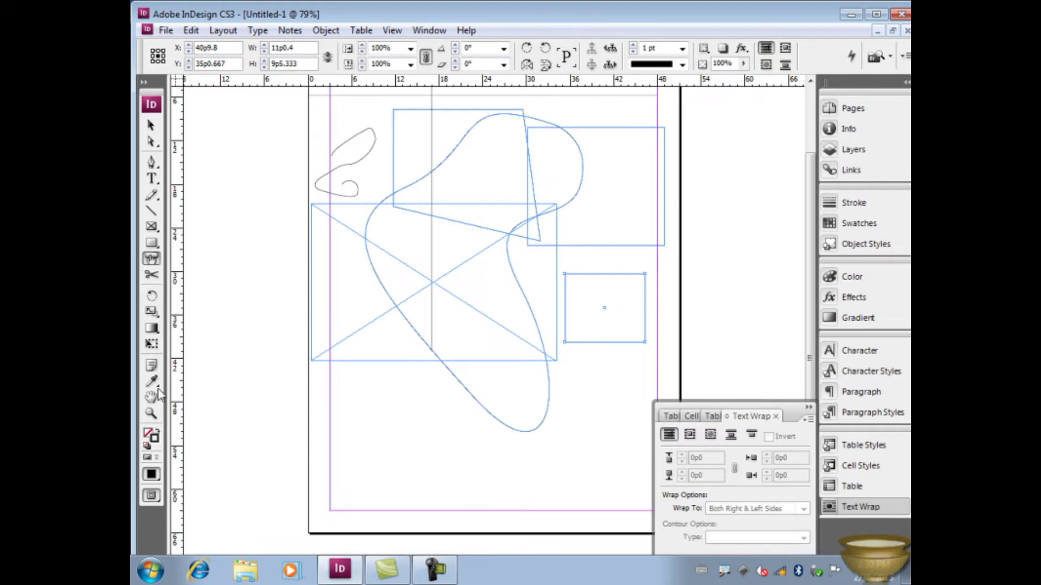
pyautogui.click(149, 435)
pyautogui.click(149, 435)
pyautogui.click(149, 435)
pyautogui.click(151, 125)
pyautogui.click(329, 207)
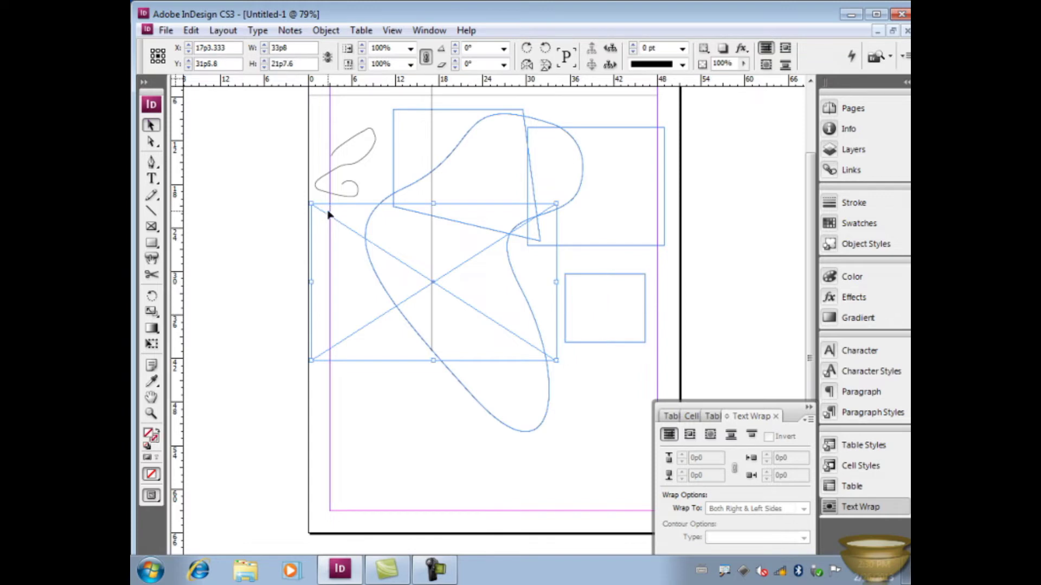
pyautogui.doubleClick(152, 436)
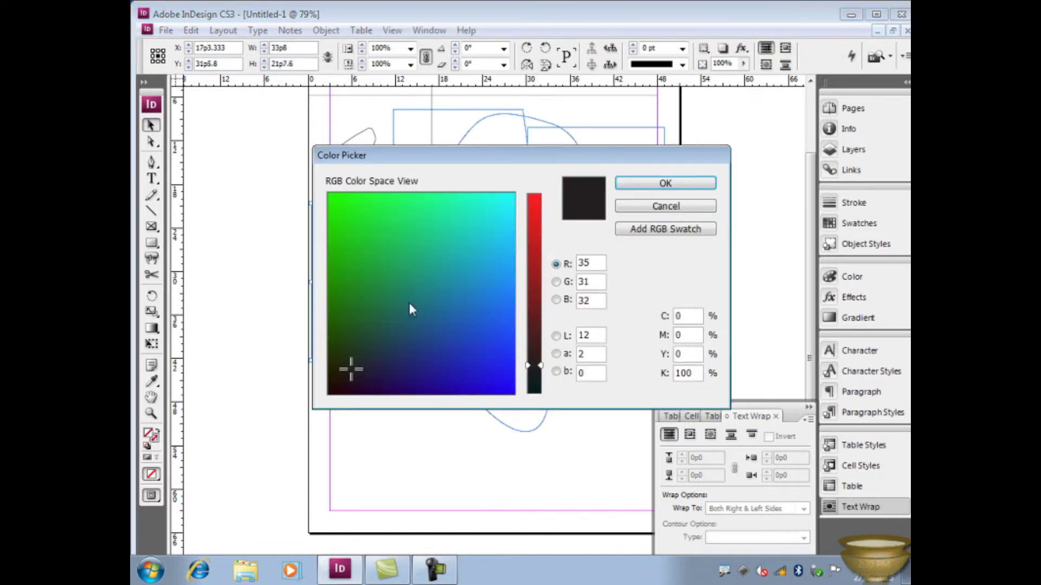
pyautogui.click(421, 232)
pyautogui.click(632, 187)
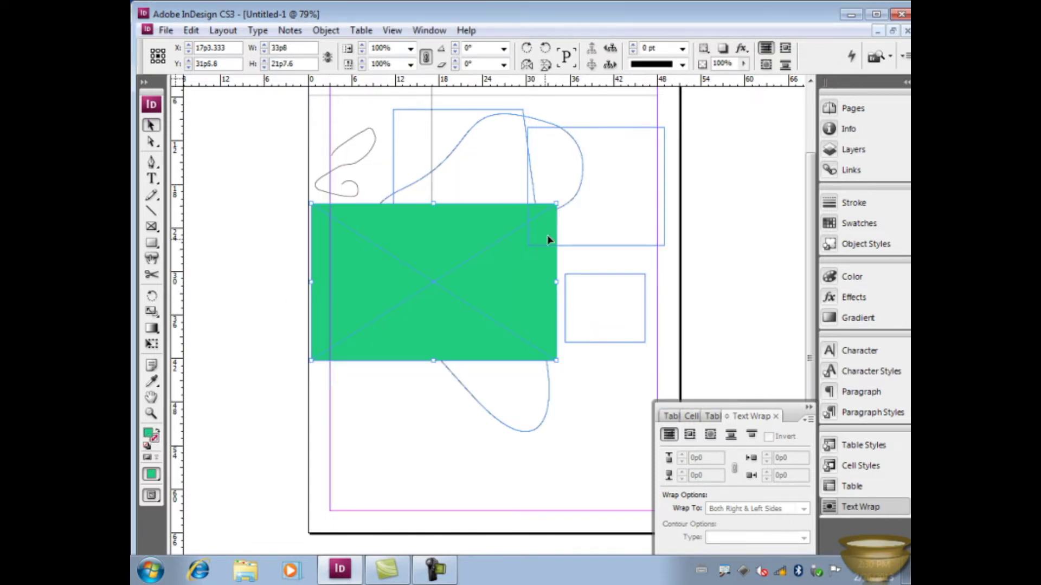
# Set the green frame's stroke to a dark teal with RGB values 35, 72, 69
pyautogui.click(155, 440)
pyautogui.doubleClick(156, 441)
pyautogui.click(378, 336)
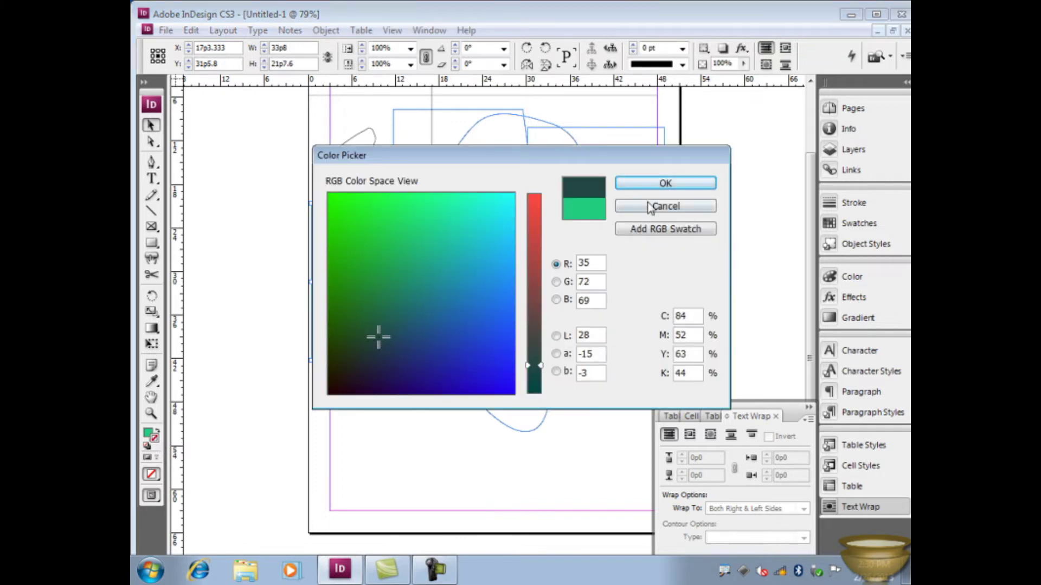
pyautogui.click(665, 183)
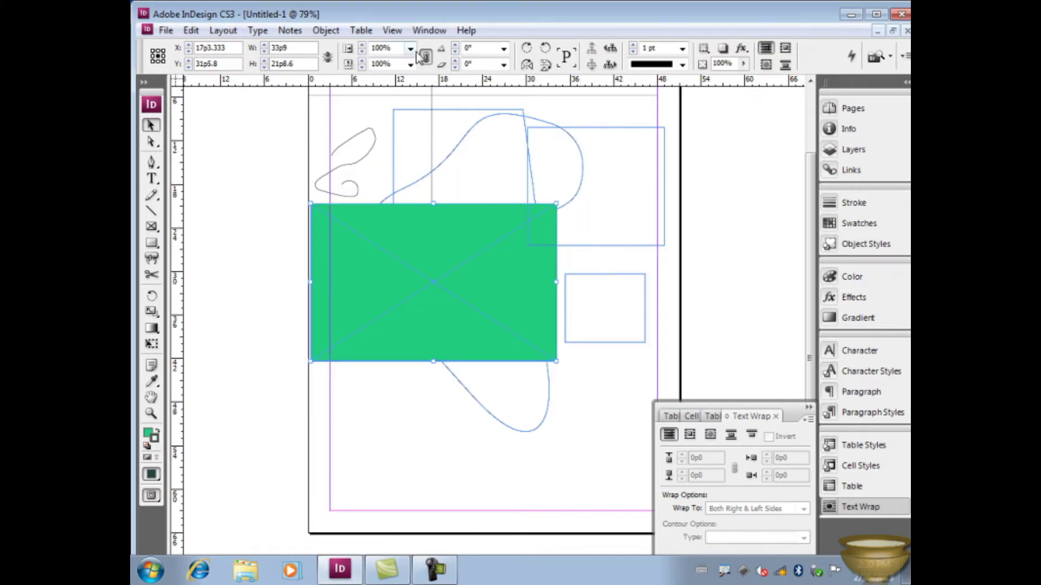
# Set the green frame's stroke weight to 40 pt
pyautogui.click(683, 49)
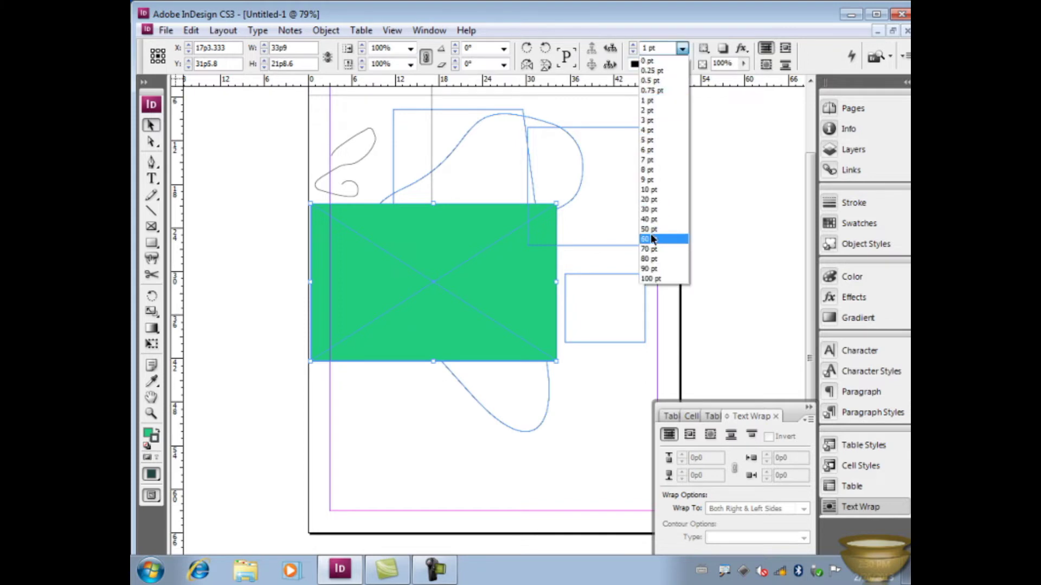
pyautogui.click(649, 219)
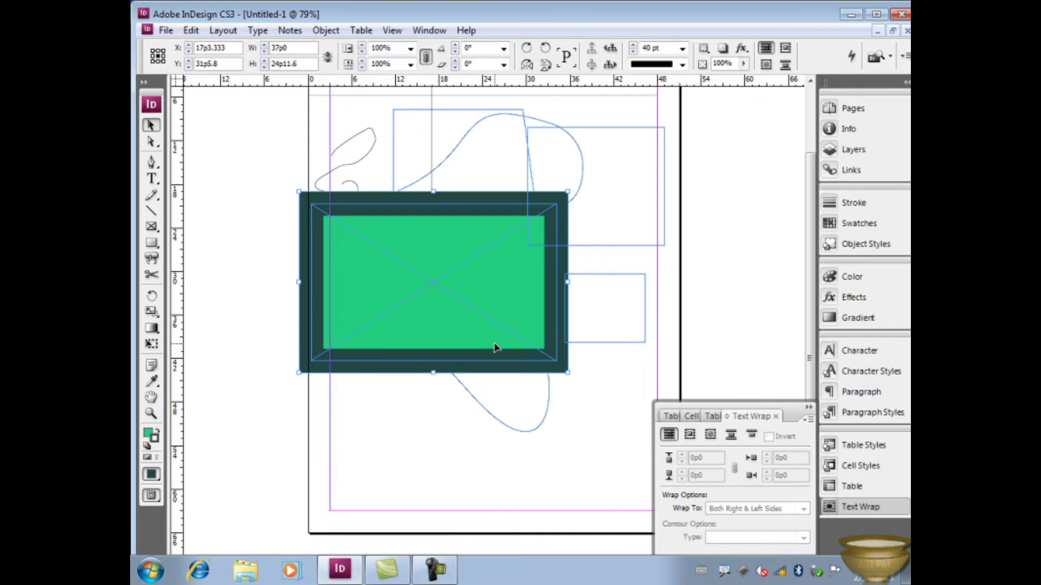
# Switch to the monlam Book.indd document and view its first page at 200%, at actual size and fitted to the window
pyautogui.hotkey('ctrl', 'Tab')
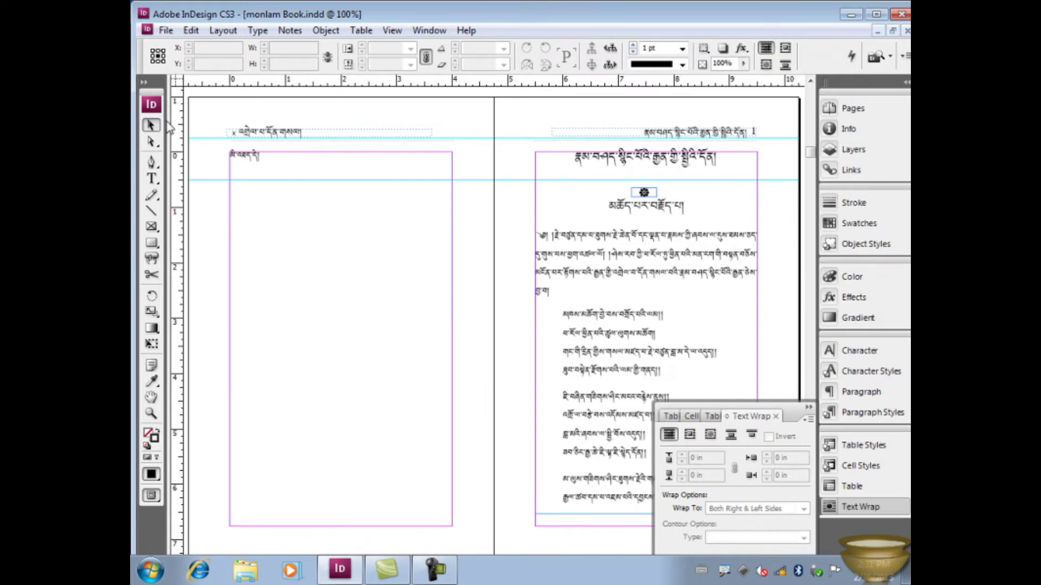
pyautogui.click(152, 179)
pyautogui.click(560, 244)
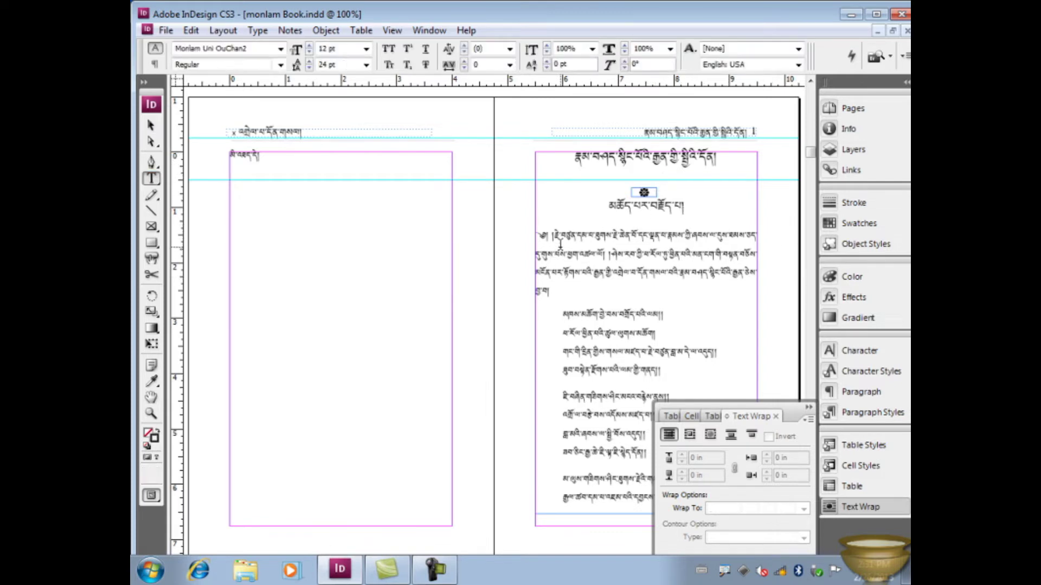
pyautogui.hotkey('ctrl', '=')
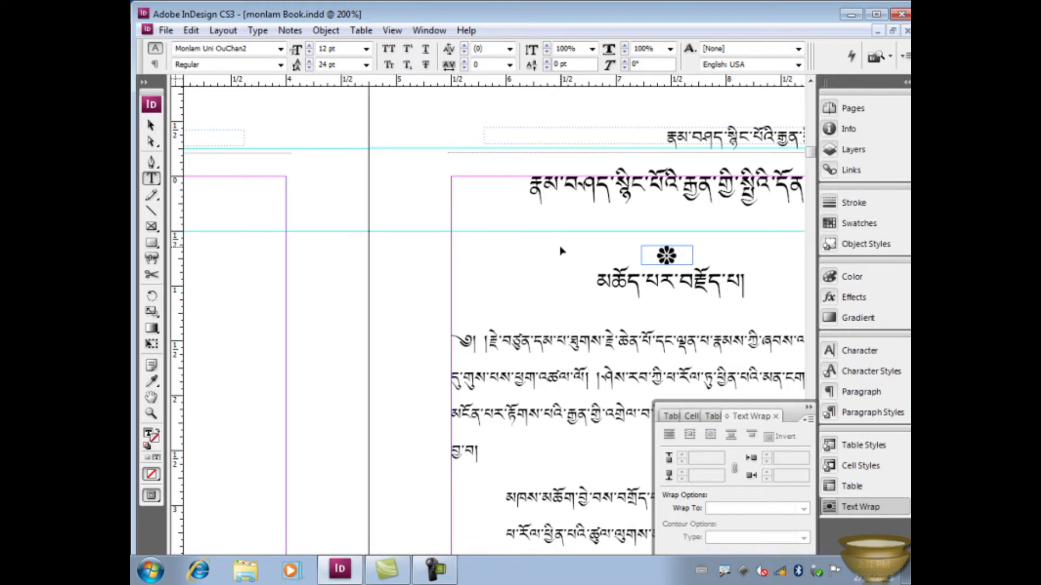
pyautogui.hotkey('ctrl', '1')
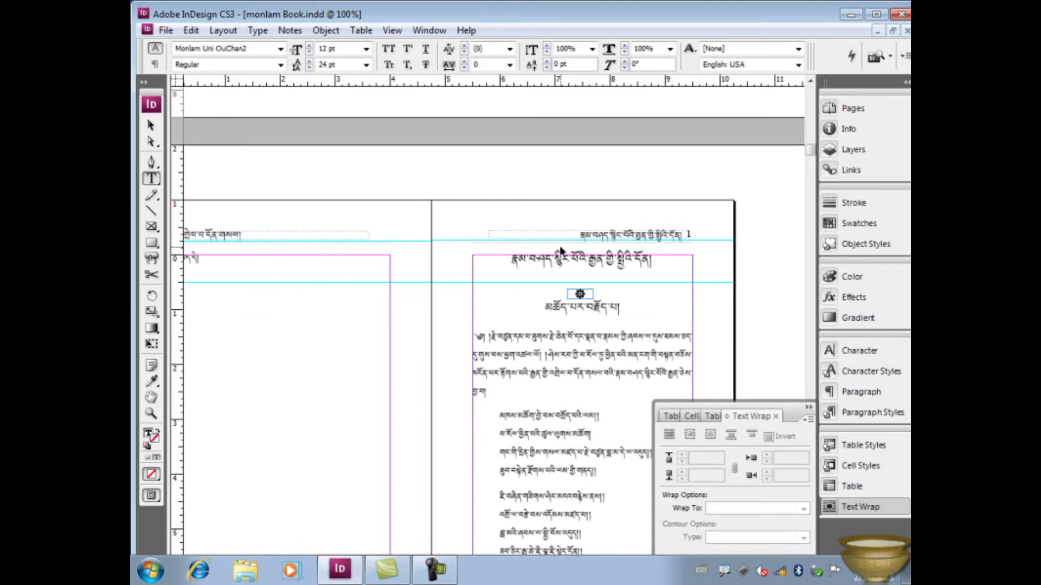
pyautogui.hotkey('ctrl', '0')
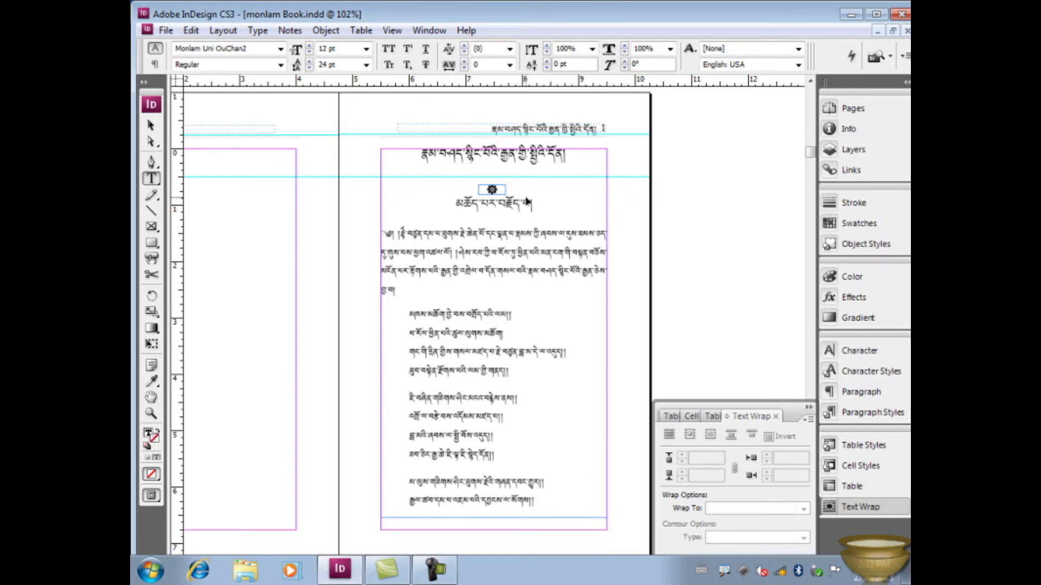
# Zoom the page to 200% and back to 100%, and magnify its heading area to about 201% with the Zoom tool
pyautogui.hotkey('ctrl', '=')
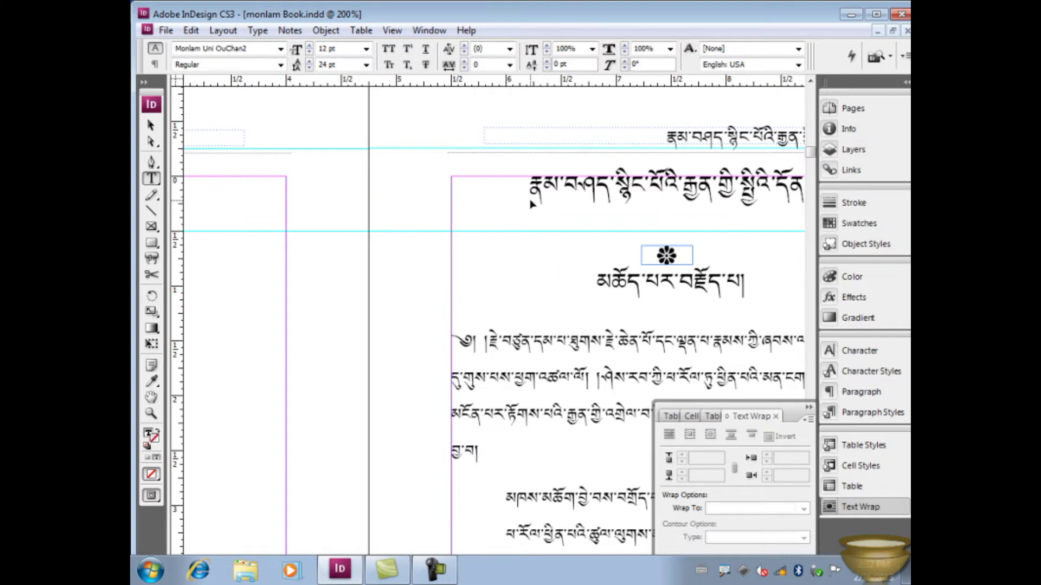
pyautogui.hotkey('ctrl', '-')
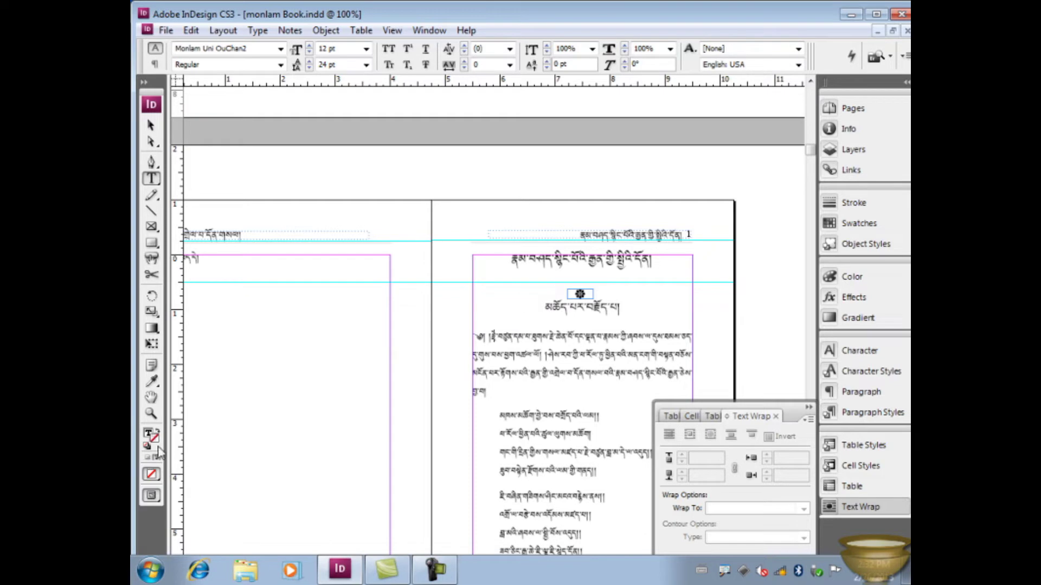
pyautogui.click(151, 413)
pyautogui.moveTo(472, 185); pyautogui.dragTo(551, 349)
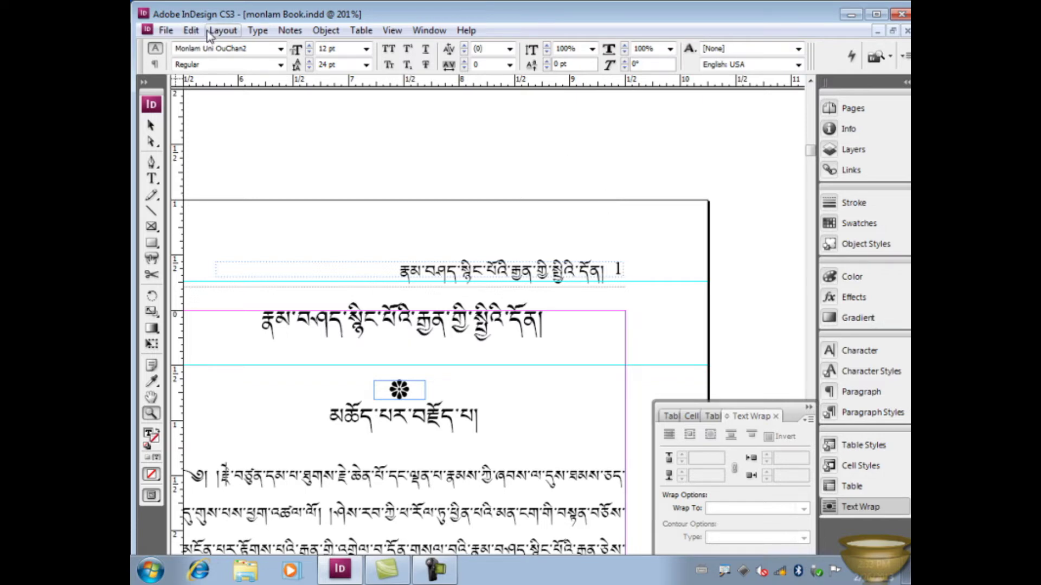
pyautogui.click(190, 30)
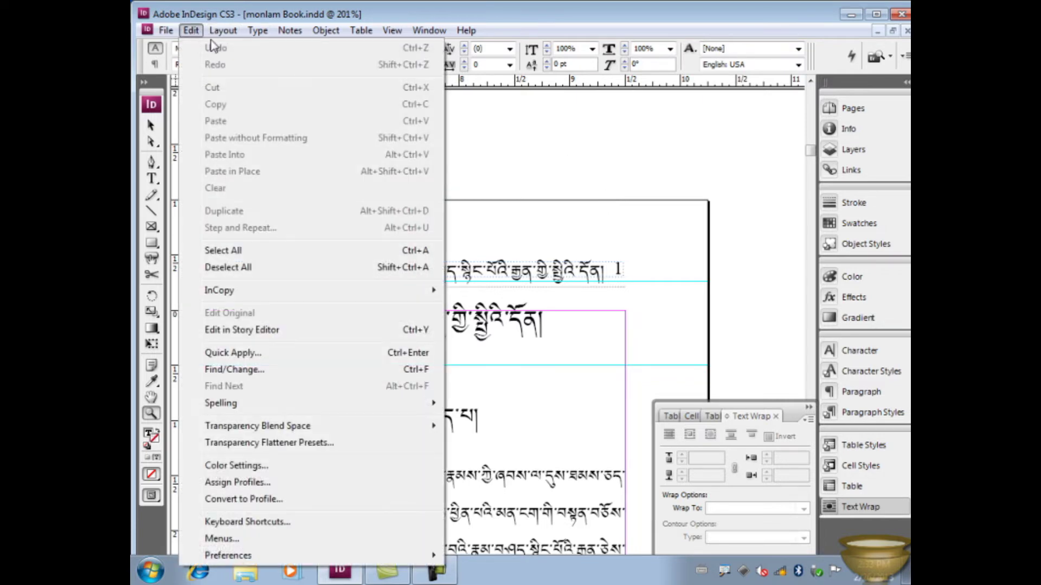
pyautogui.moveTo(173, 33)
pyautogui.click(415, 48)
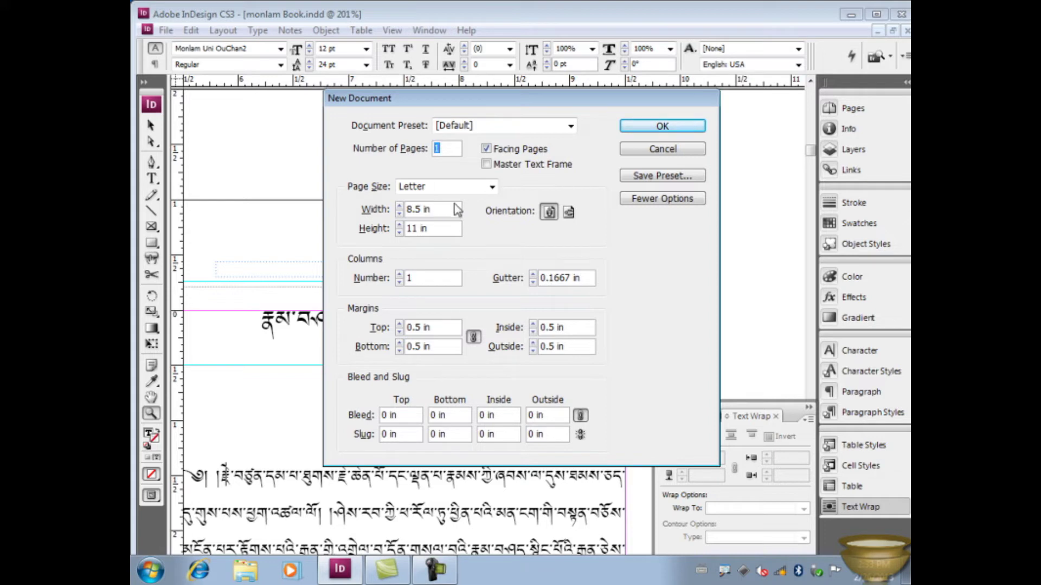
pyautogui.click(675, 153)
# Open the Units & Increments preferences and review the horizontal ruler unit choices, keeping Inches selected
pyautogui.click(192, 31)
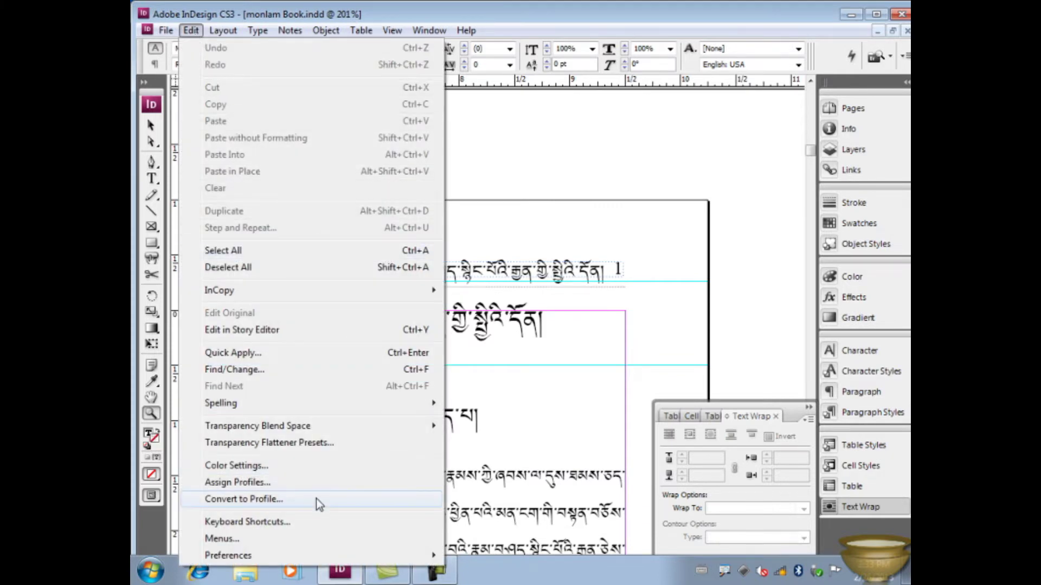
pyautogui.moveTo(307, 560)
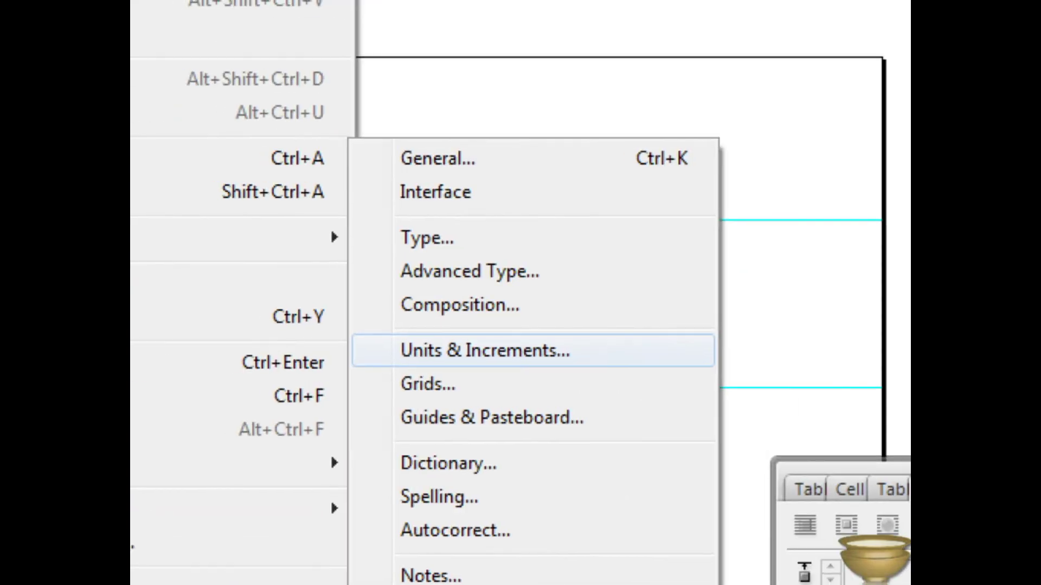
pyautogui.moveTo(467, 338)
pyautogui.mouseDown()
pyautogui.moveTo(441, 372)
pyautogui.moveTo(729, 395)
pyautogui.moveTo(684, 358)
pyautogui.moveTo(480, 347)
pyautogui.mouseUp()
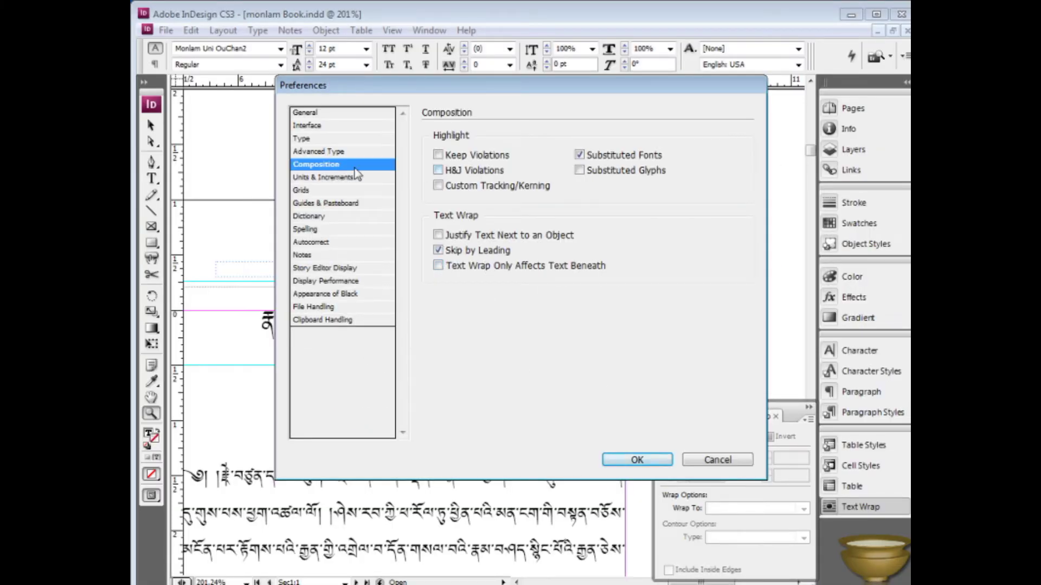
pyautogui.click(329, 178)
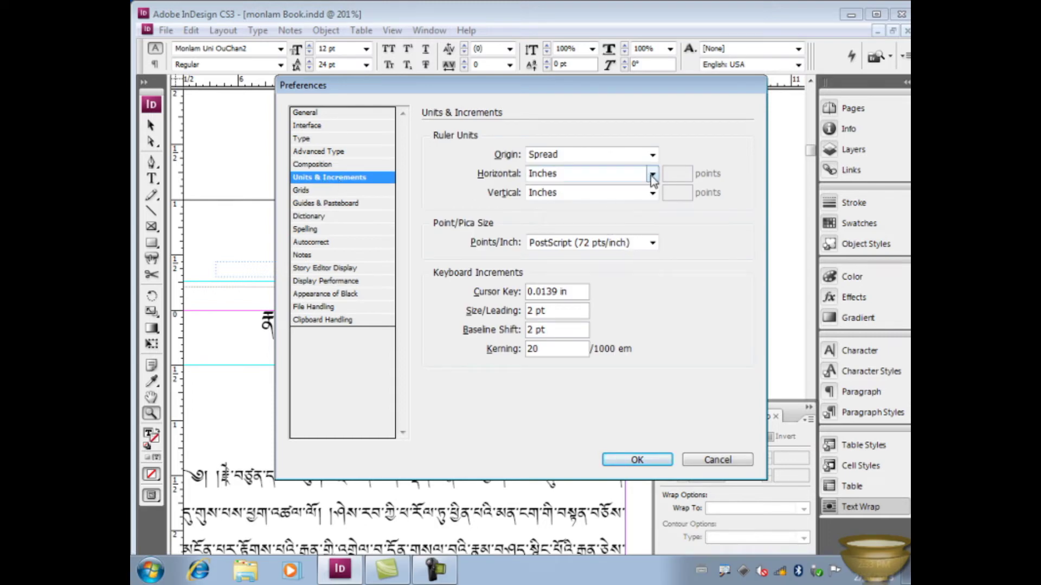
pyautogui.click(563, 176)
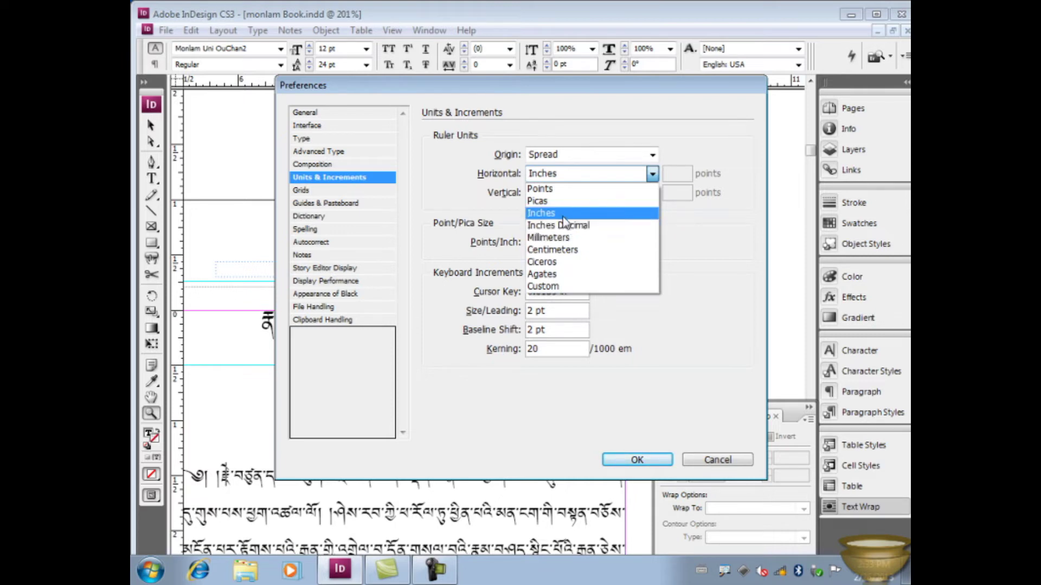
pyautogui.click(618, 213)
pyautogui.moveTo(562, 88); pyautogui.dragTo(622, 77)
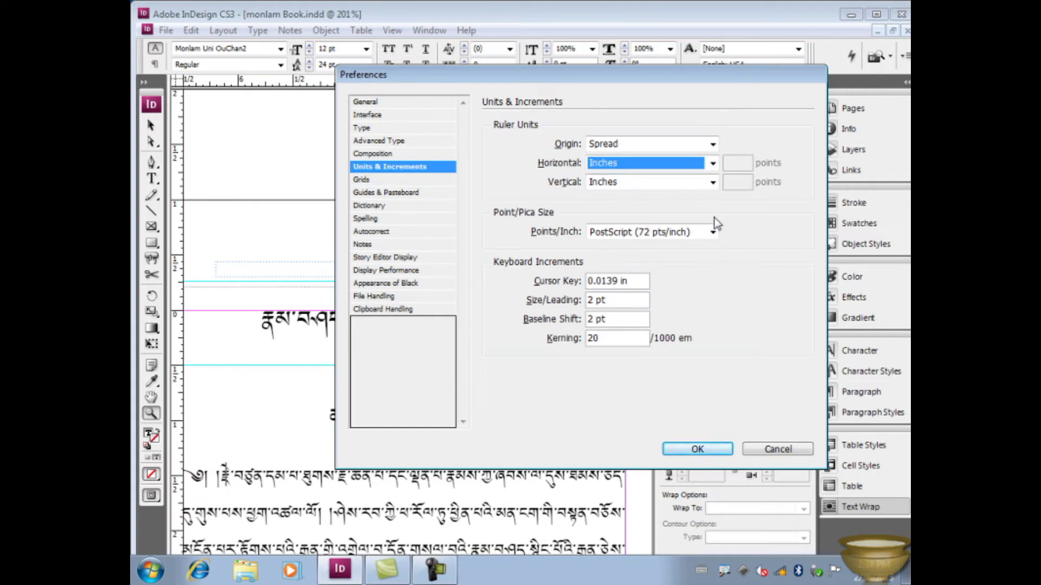
# Review the General and Interface preferences, including the choices for the floating Tools panel and the tool tips
pyautogui.click(378, 105)
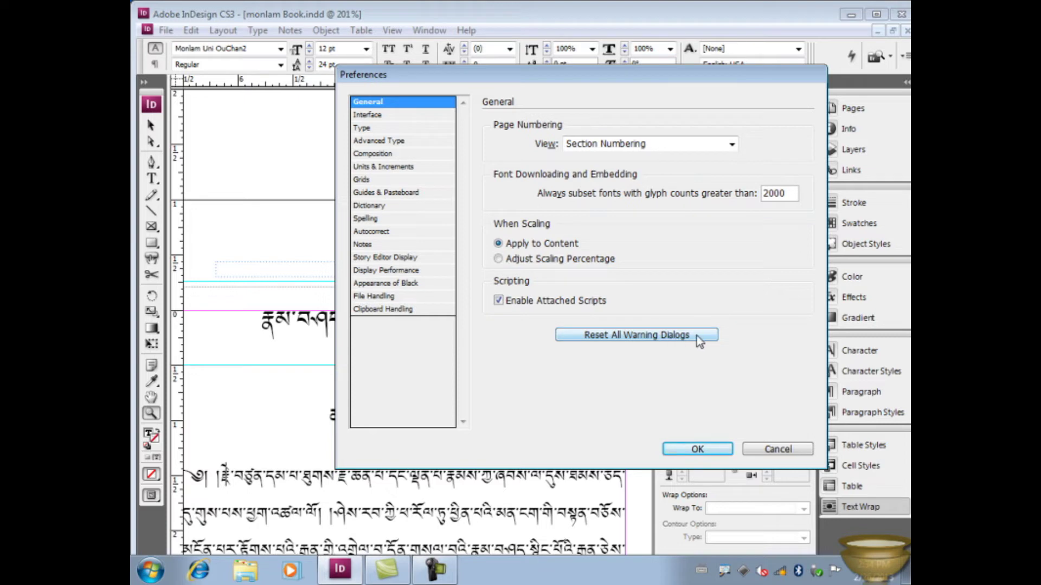
pyautogui.click(374, 115)
pyautogui.click(753, 142)
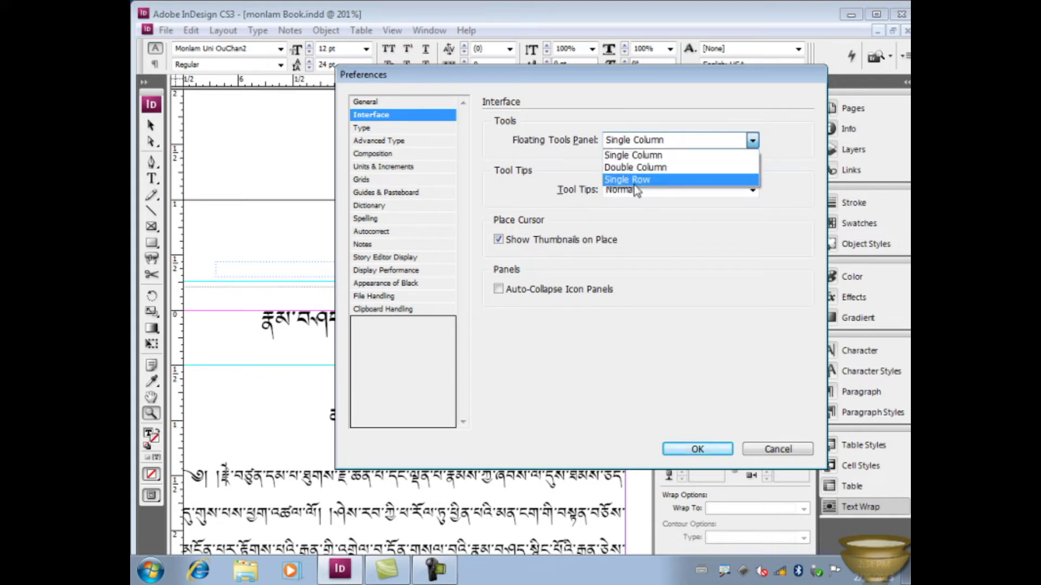
pyautogui.click(768, 244)
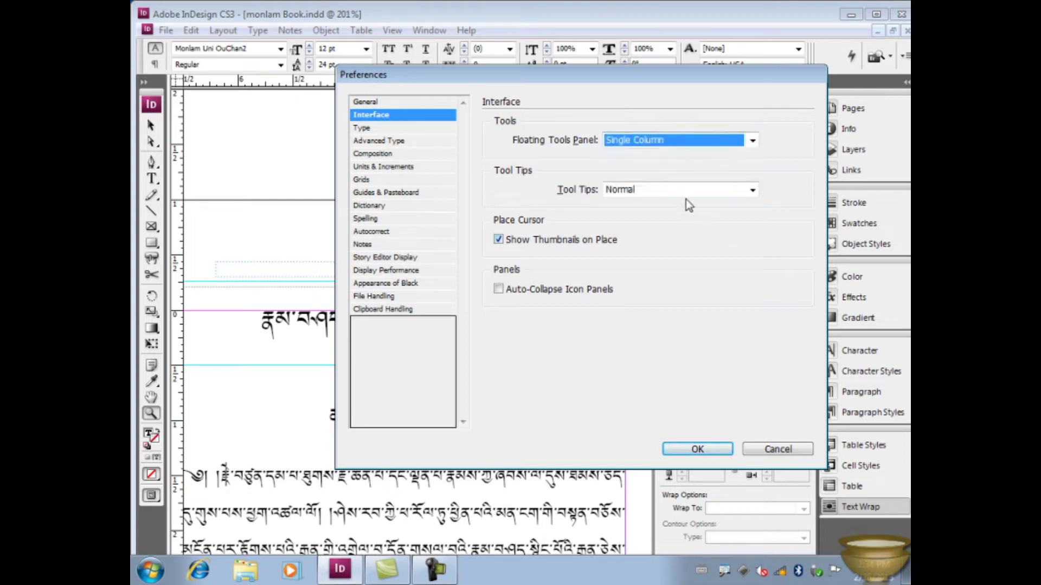
pyautogui.click(752, 190)
pyautogui.click(678, 261)
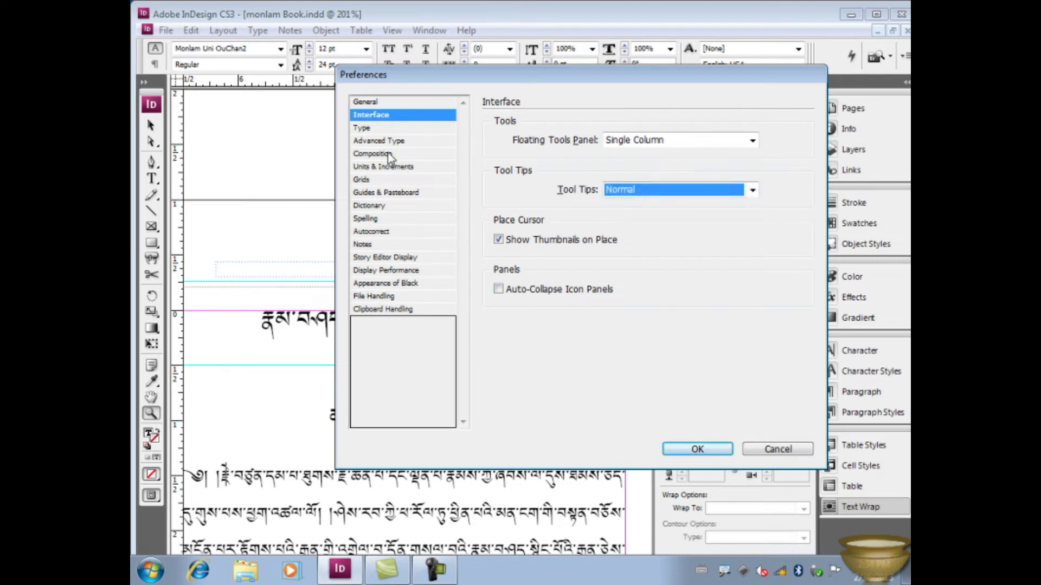
# Review the Type preferences and the superscript, subscript and small cap settings in the Advanced Type preferences
pyautogui.click(372, 128)
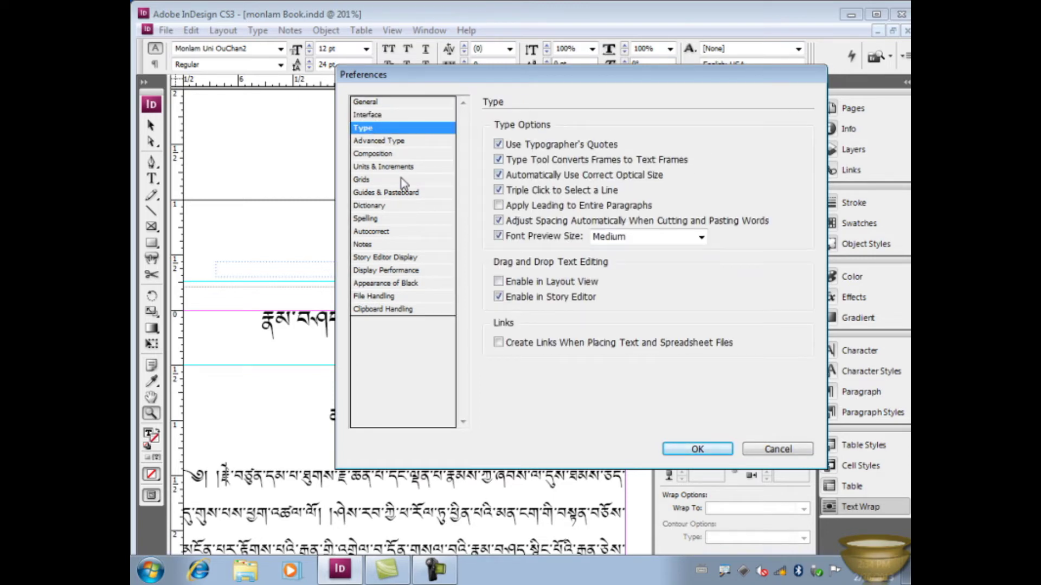
pyautogui.click(394, 142)
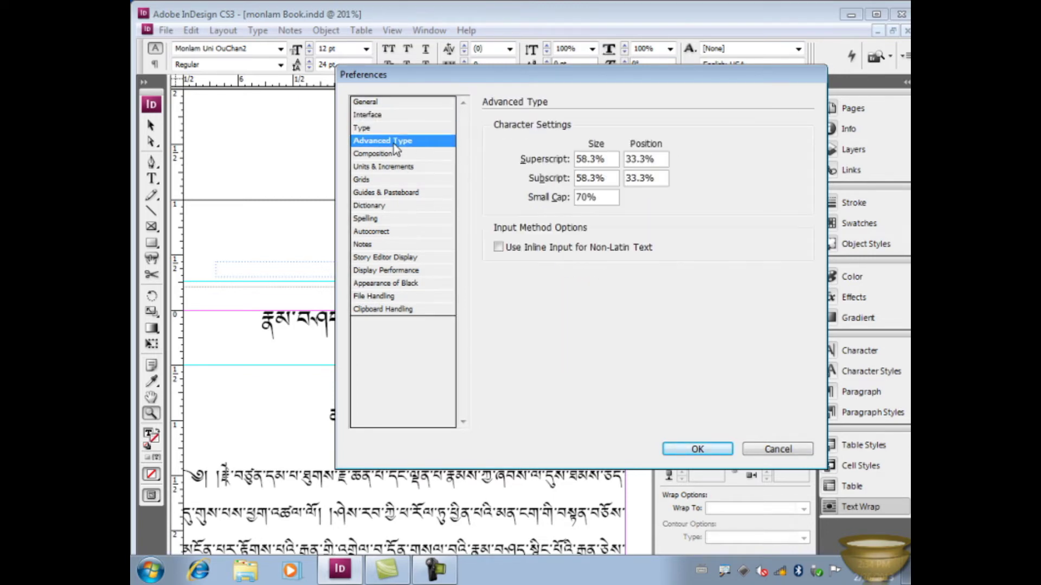
pyautogui.click(600, 160)
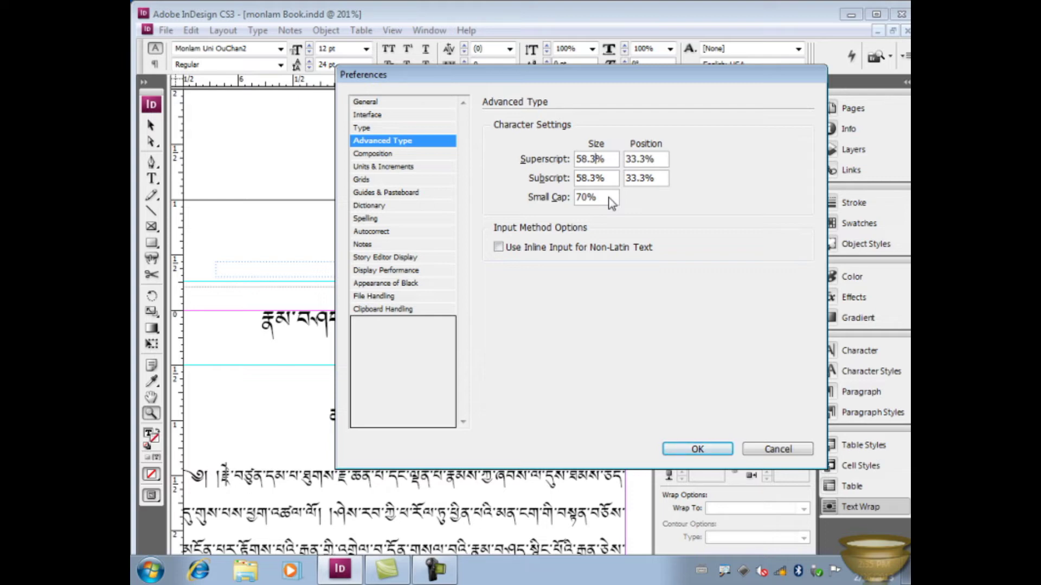
# Look through the remaining preference categories from Composition to Clipboard Handling, and close the preferences without saving
pyautogui.click(400, 155)
pyautogui.click(412, 168)
pyautogui.click(401, 180)
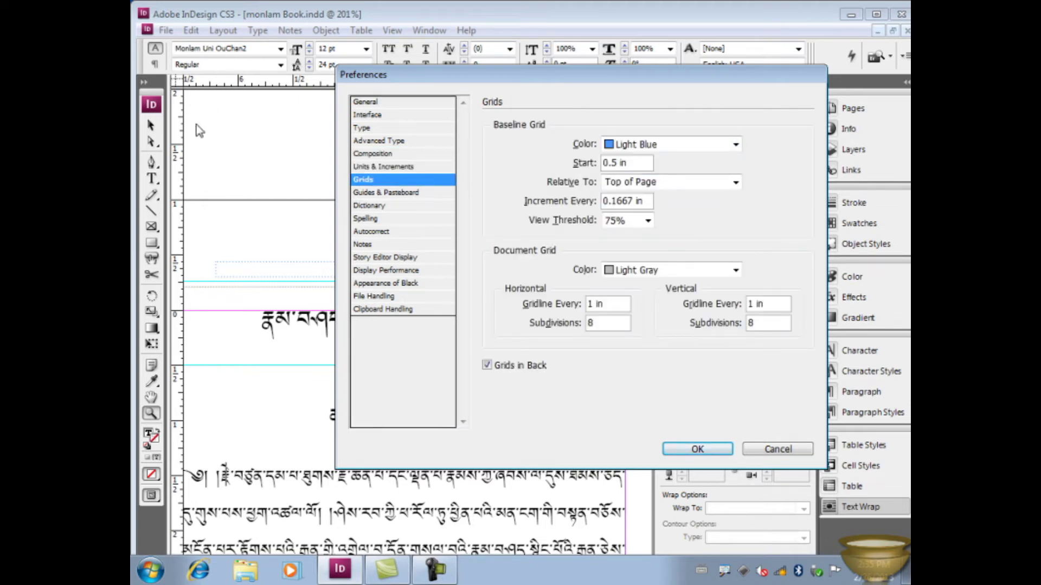
pyautogui.click(390, 193)
pyautogui.click(385, 206)
pyautogui.click(381, 231)
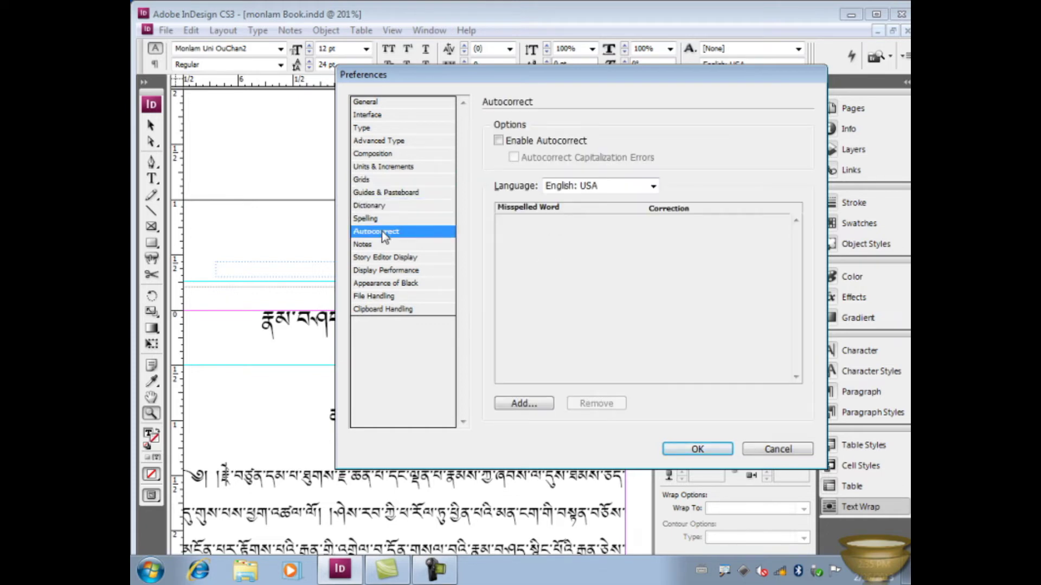
pyautogui.click(384, 258)
pyautogui.click(386, 270)
pyautogui.click(387, 283)
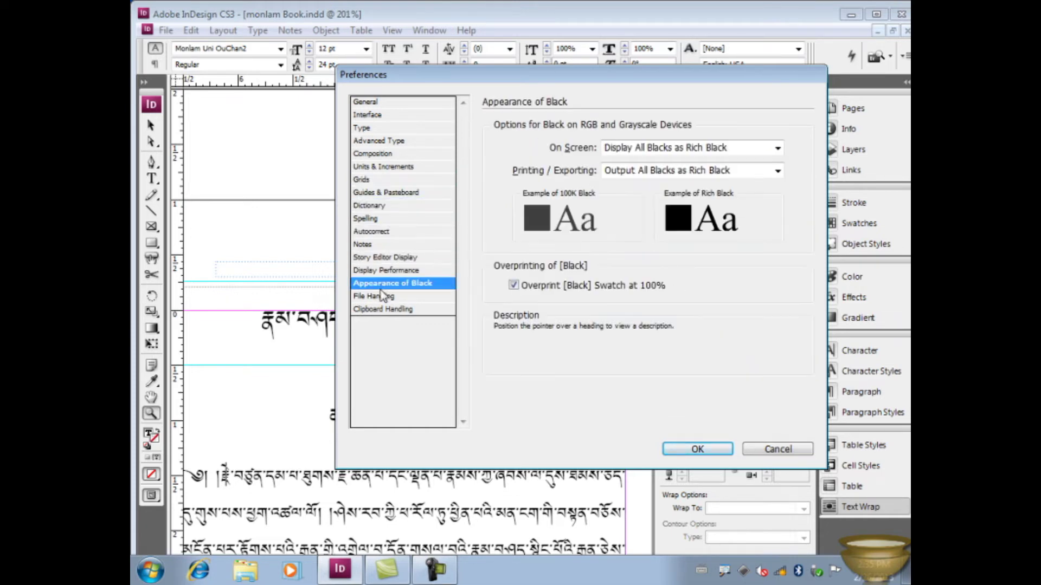
pyautogui.click(382, 297)
pyautogui.click(381, 308)
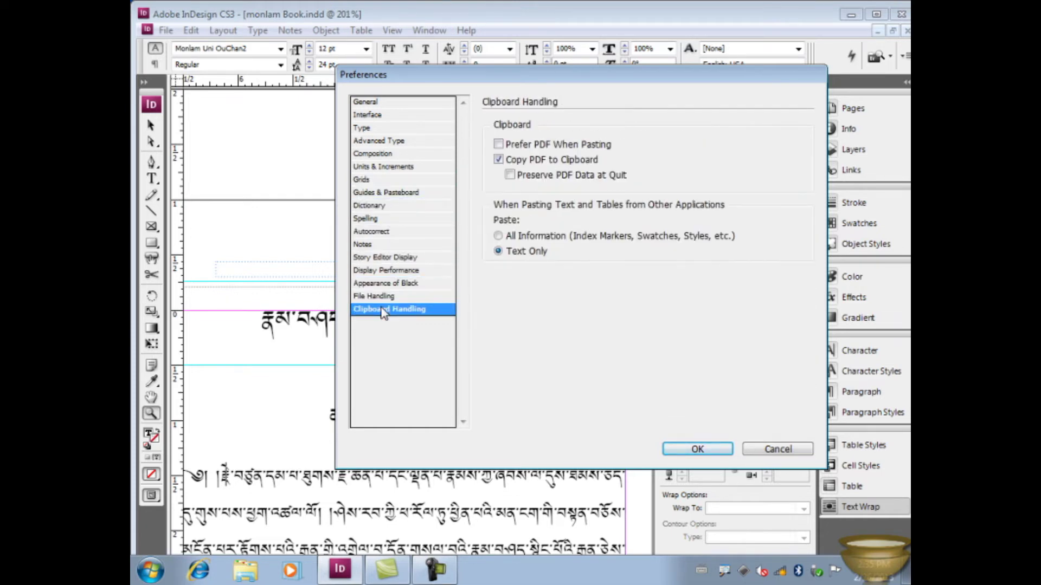
pyautogui.click(777, 451)
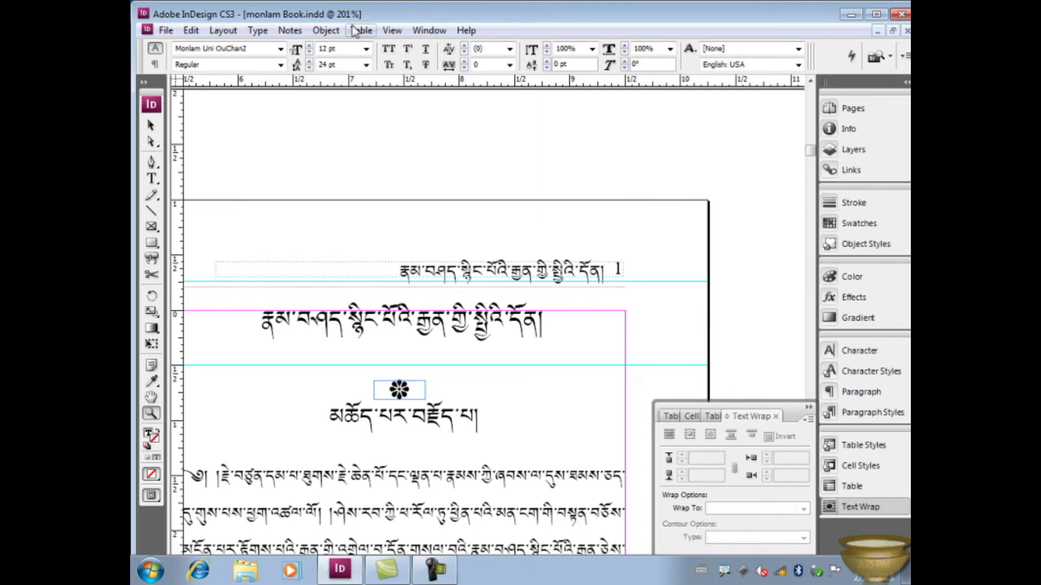
# Start a new document and hide, then show again, the Bleed and Slug options in its settings
pyautogui.click(167, 34)
pyautogui.moveTo(225, 53)
pyautogui.click(438, 50)
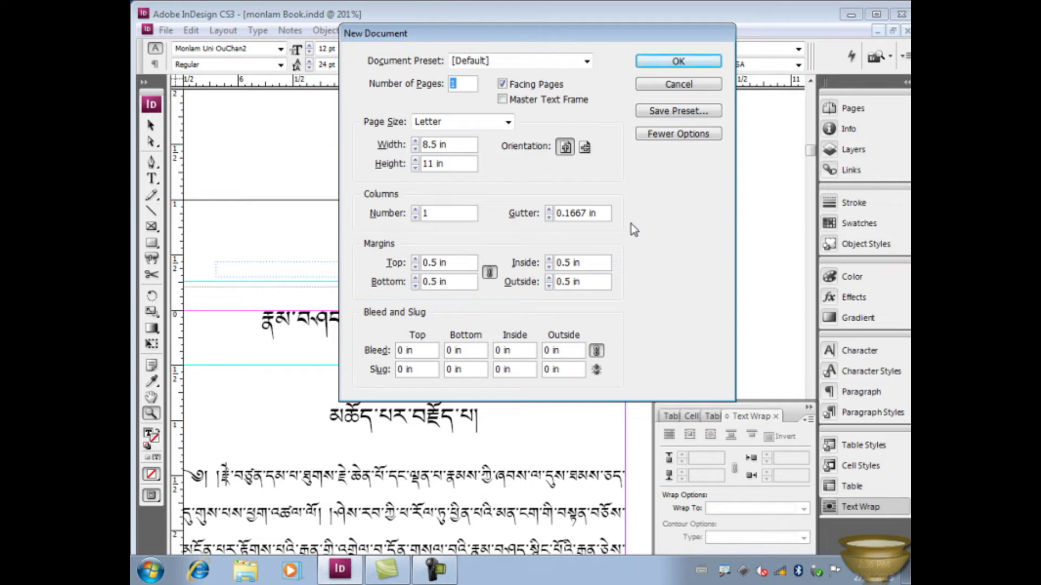
pyautogui.click(678, 133)
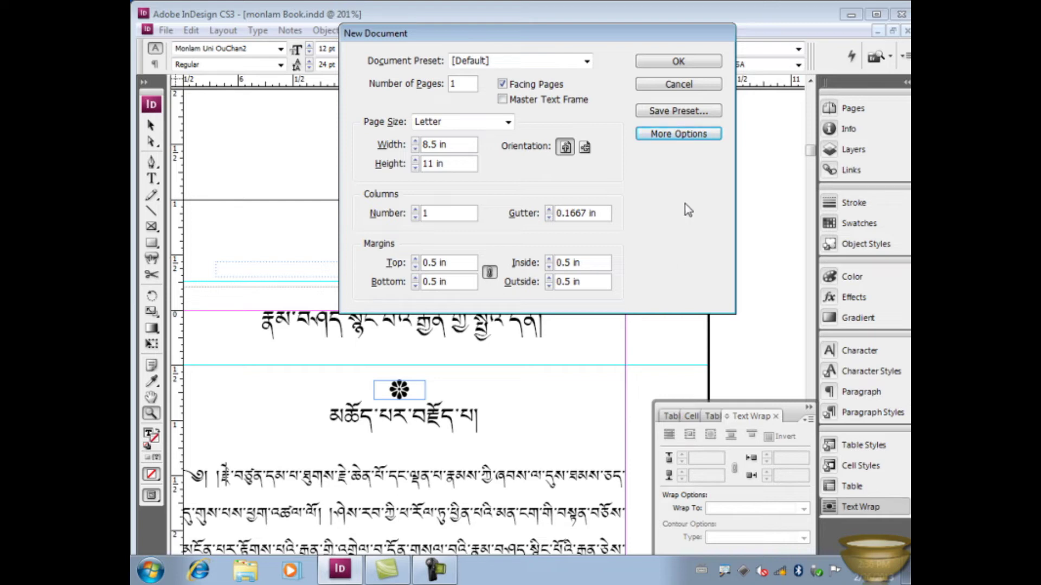
pyautogui.click(675, 135)
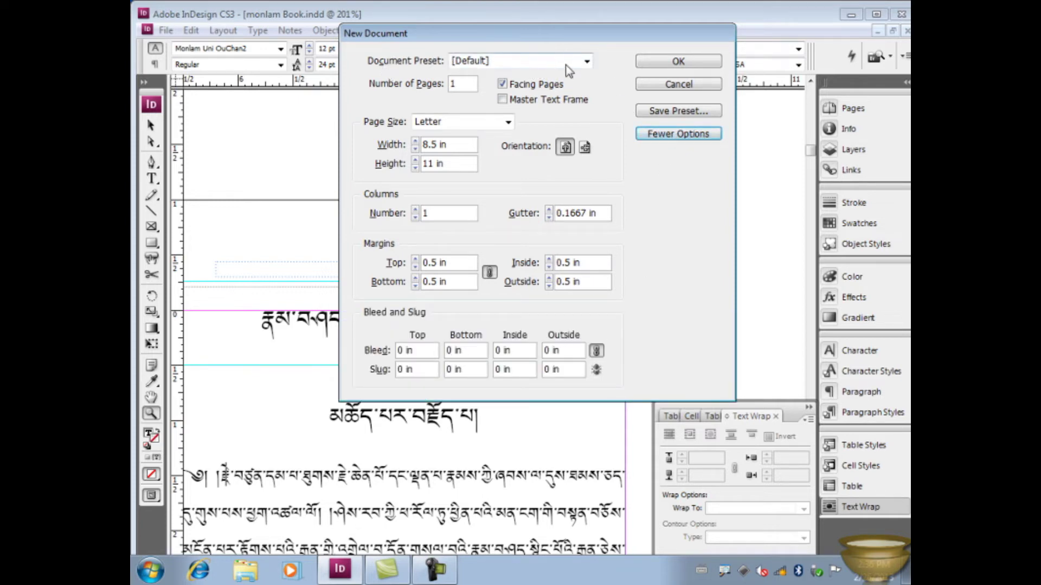
# Choose the [Custom] document preset and the Letter - Half page size for the new document
pyautogui.click(586, 61)
pyautogui.click(587, 63)
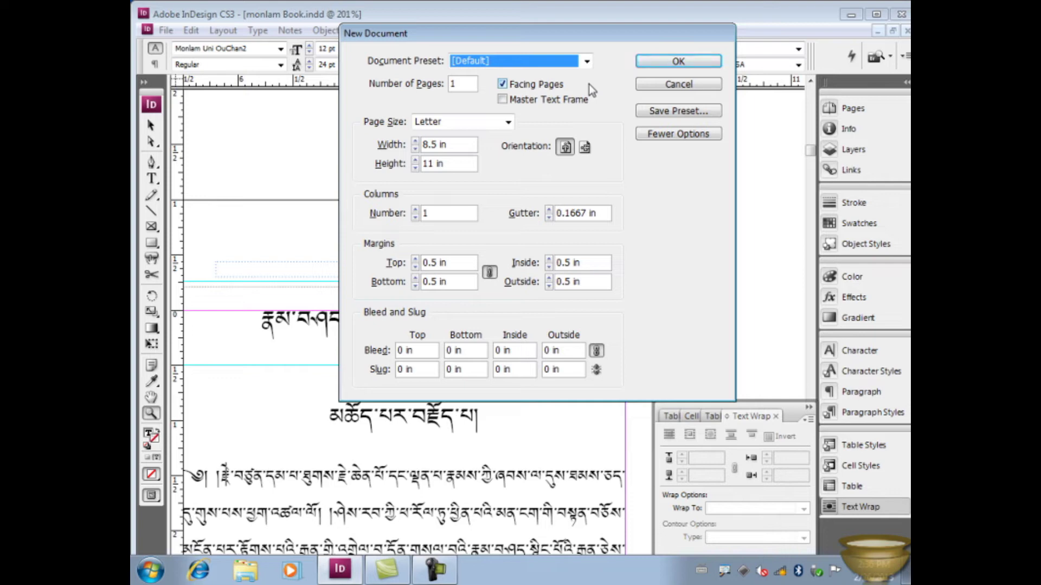
pyautogui.click(586, 60)
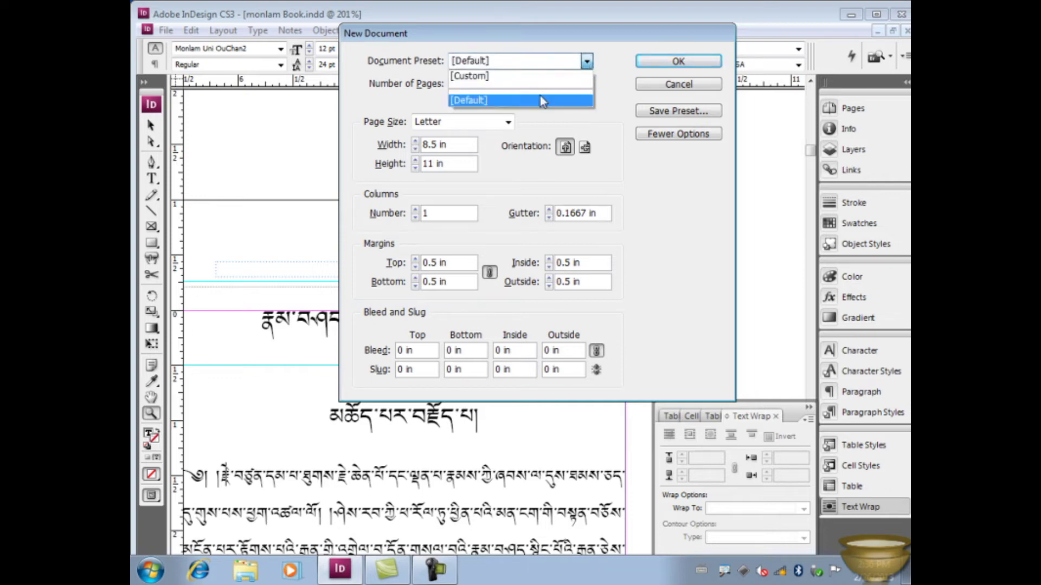
pyautogui.click(542, 81)
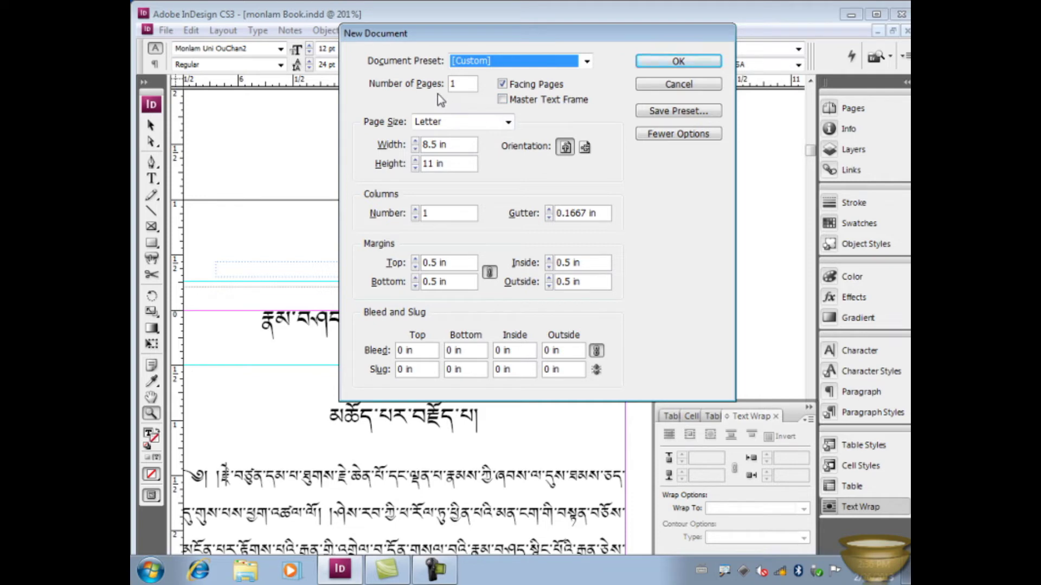
pyautogui.doubleClick(463, 86)
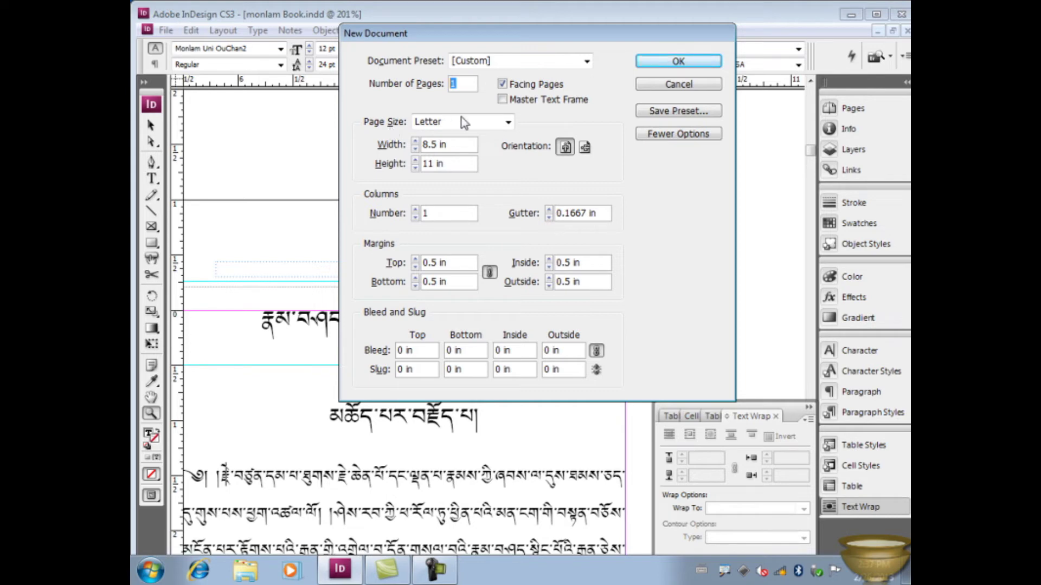
pyautogui.click(510, 122)
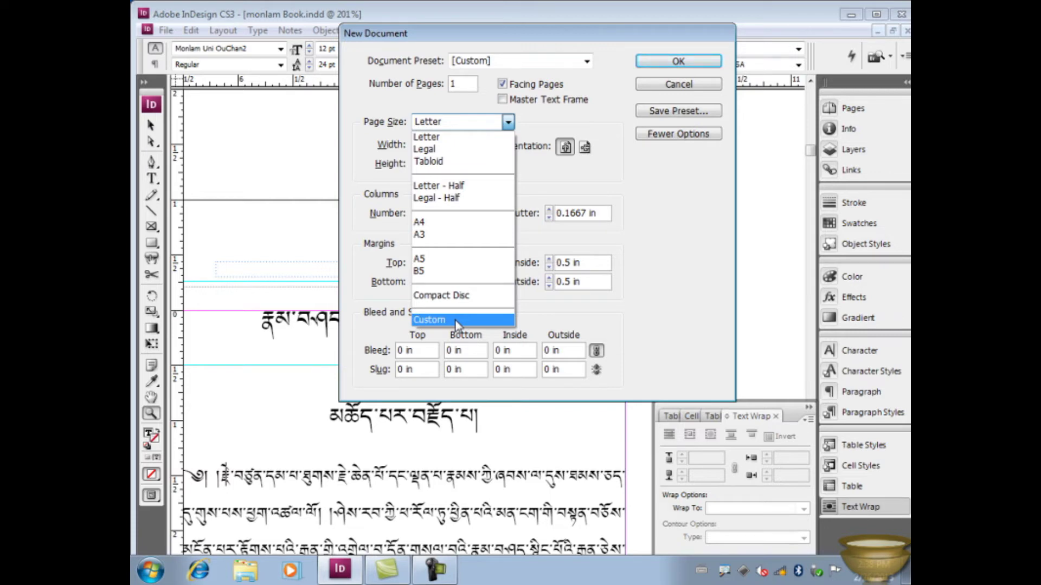
pyautogui.click(473, 187)
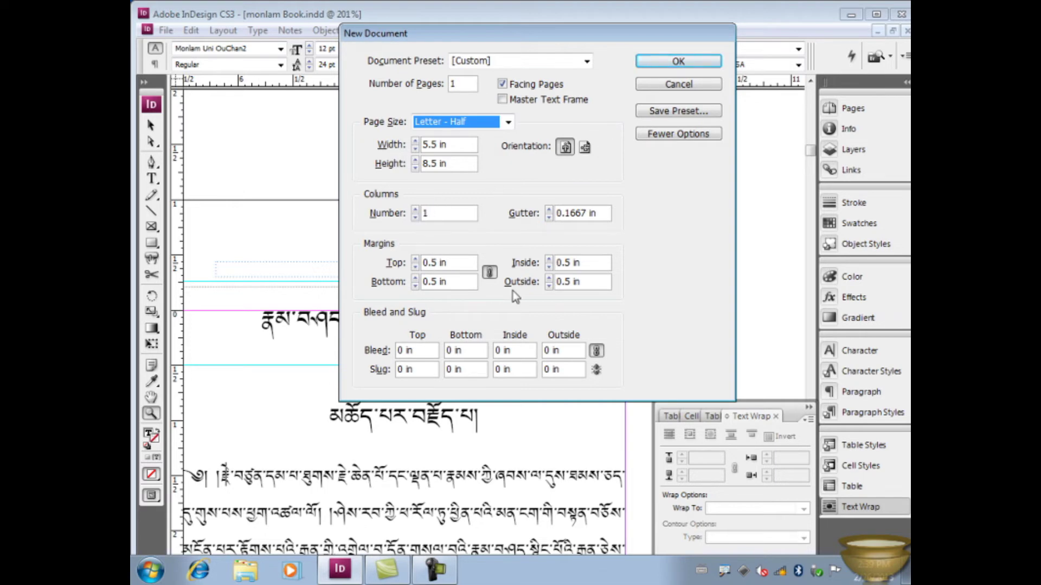
pyautogui.moveTo(582, 43); pyautogui.dragTo(376, 407)
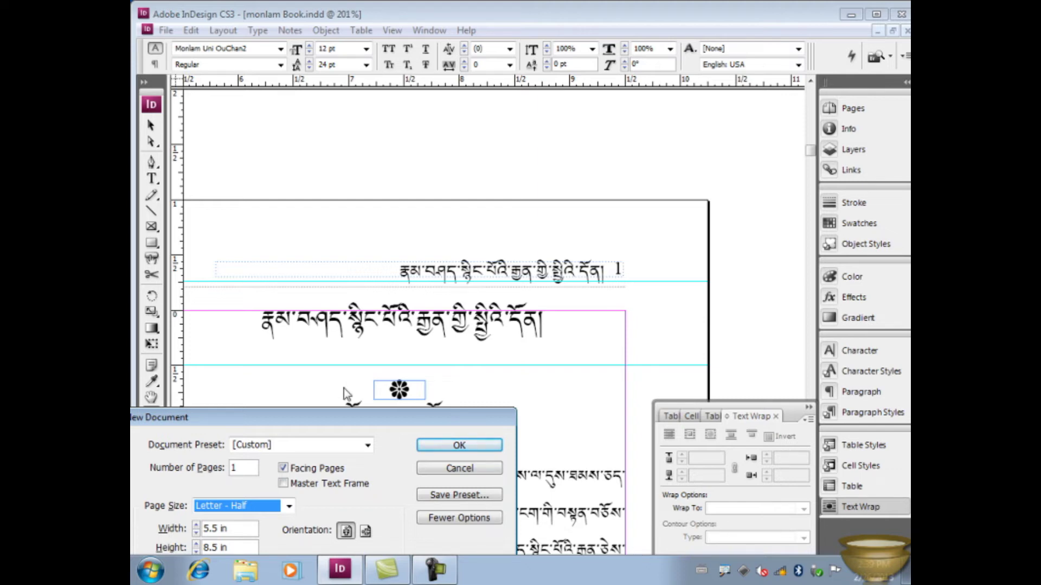
pyautogui.moveTo(365, 417); pyautogui.dragTo(502, 128)
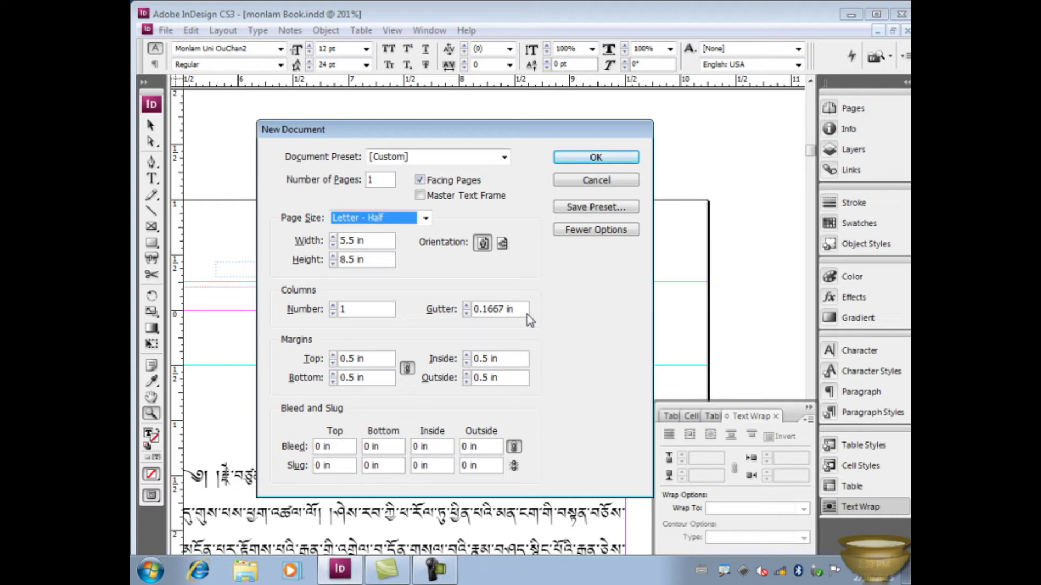
pyautogui.click(499, 314)
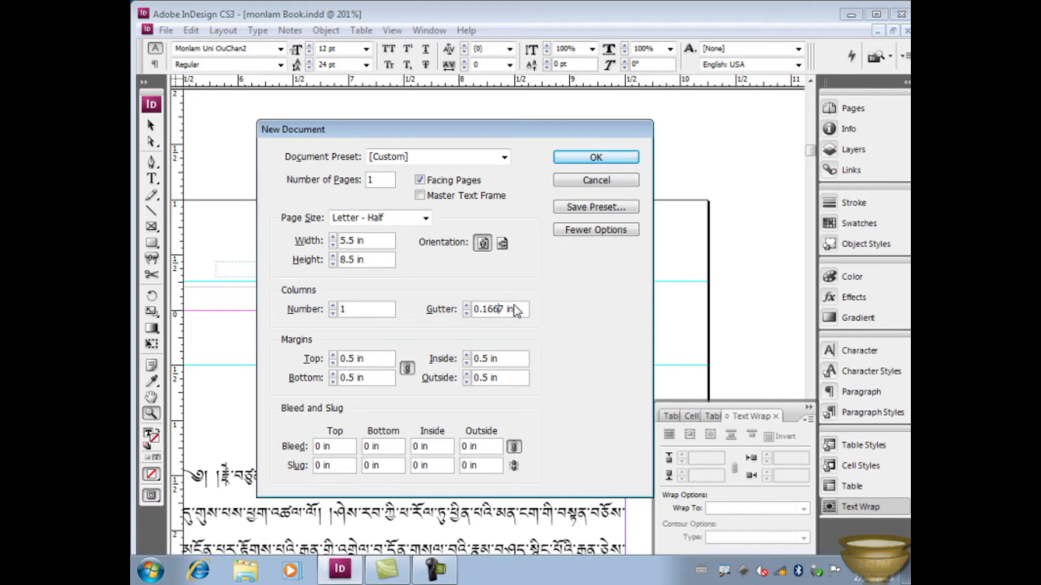
pyautogui.moveTo(509, 133); pyautogui.dragTo(553, 67)
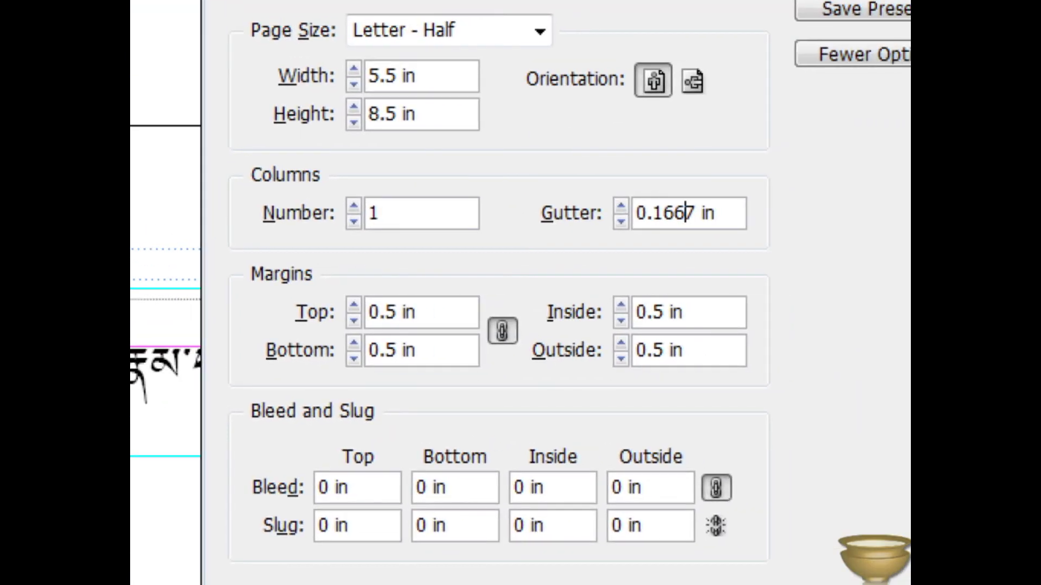
pyautogui.moveTo(254, 251)
pyautogui.mouseDown()
pyautogui.moveTo(185, 258)
pyautogui.moveTo(185, 314)
pyautogui.moveTo(220, 378)
pyautogui.moveTo(431, 403)
pyautogui.moveTo(780, 360)
pyautogui.moveTo(728, 245)
pyautogui.moveTo(451, 275)
pyautogui.moveTo(244, 253)
pyautogui.mouseUp()
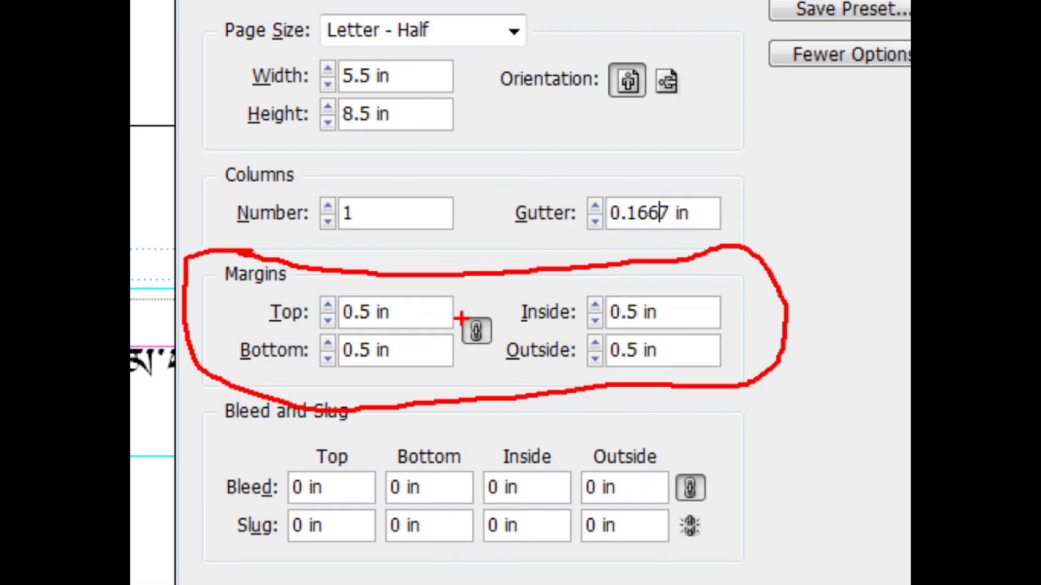
pyautogui.moveTo(466, 323)
pyautogui.mouseDown()
pyautogui.moveTo(494, 346)
pyautogui.moveTo(495, 324)
pyautogui.moveTo(480, 313)
pyautogui.mouseUp()
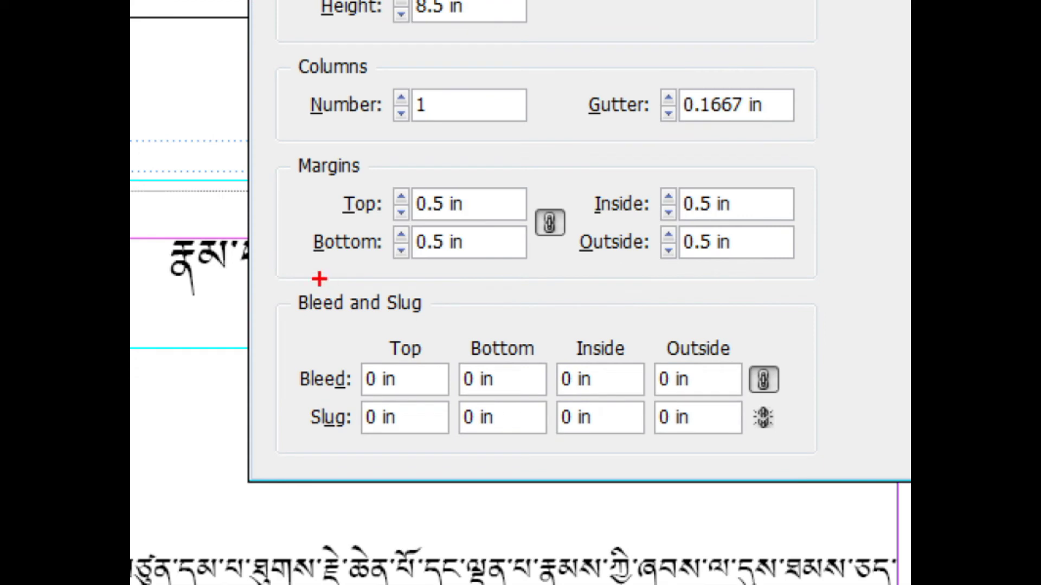
pyautogui.moveTo(299, 283)
pyautogui.mouseDown()
pyautogui.moveTo(256, 359)
pyautogui.moveTo(295, 445)
pyautogui.moveTo(449, 482)
pyautogui.moveTo(740, 491)
pyautogui.moveTo(823, 465)
pyautogui.moveTo(882, 384)
pyautogui.moveTo(775, 281)
pyautogui.moveTo(522, 298)
pyautogui.moveTo(292, 280)
pyautogui.mouseUp()
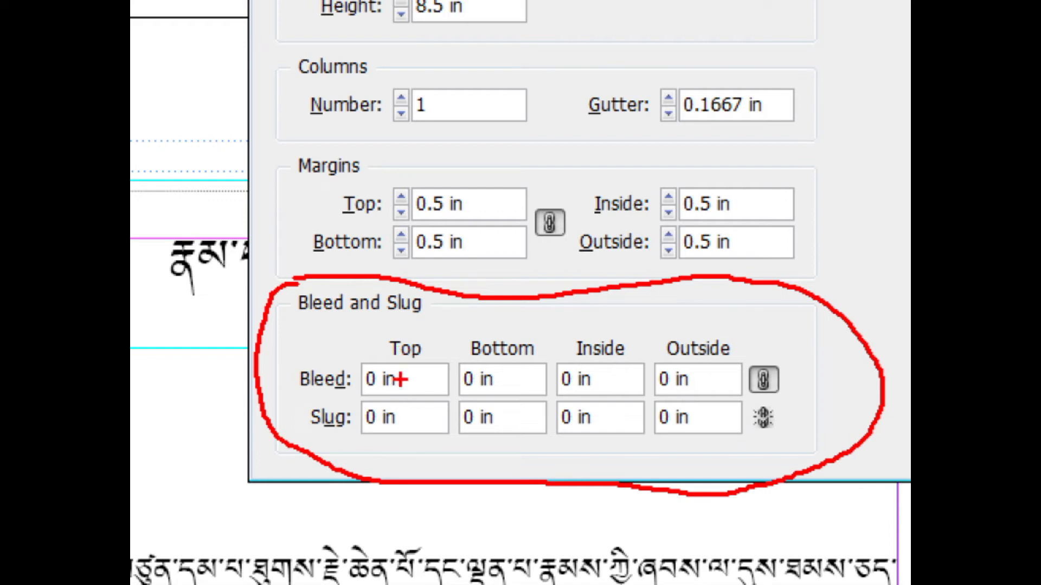
pyautogui.moveTo(660, 297)
pyautogui.mouseDown()
pyautogui.moveTo(639, 312)
pyautogui.moveTo(667, 297)
pyautogui.moveTo(691, 347)
pyautogui.moveTo(679, 338)
pyautogui.moveTo(687, 329)
pyautogui.mouseUp()
pyautogui.moveTo(727, 286); pyautogui.dragTo(729, 340)
pyautogui.moveTo(755, 295)
pyautogui.mouseDown()
pyautogui.moveTo(781, 305)
pyautogui.moveTo(755, 332)
pyautogui.moveTo(821, 304)
pyautogui.moveTo(828, 371)
pyautogui.mouseUp()
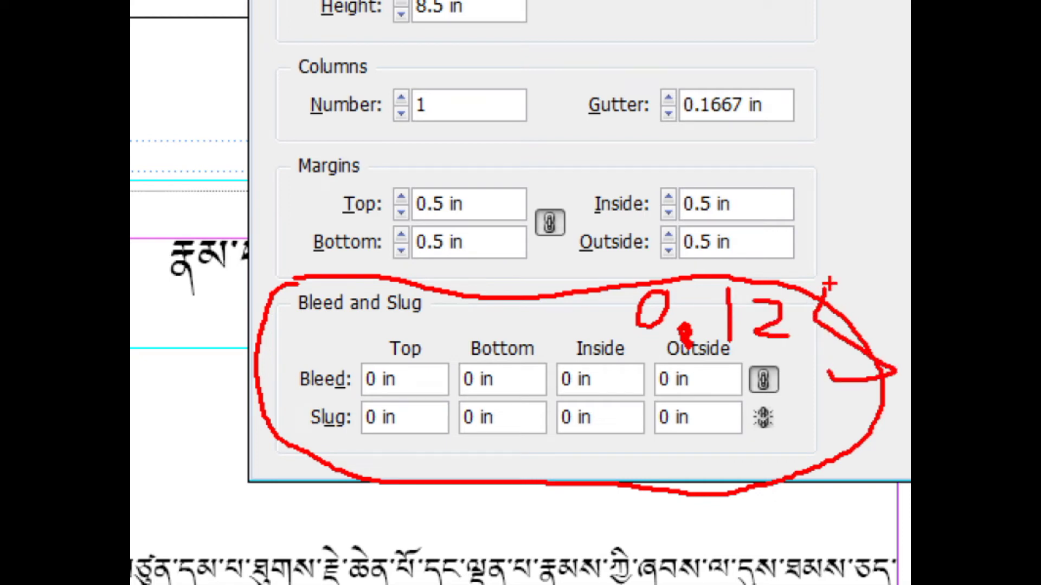
pyautogui.moveTo(824, 293); pyautogui.dragTo(911, 279)
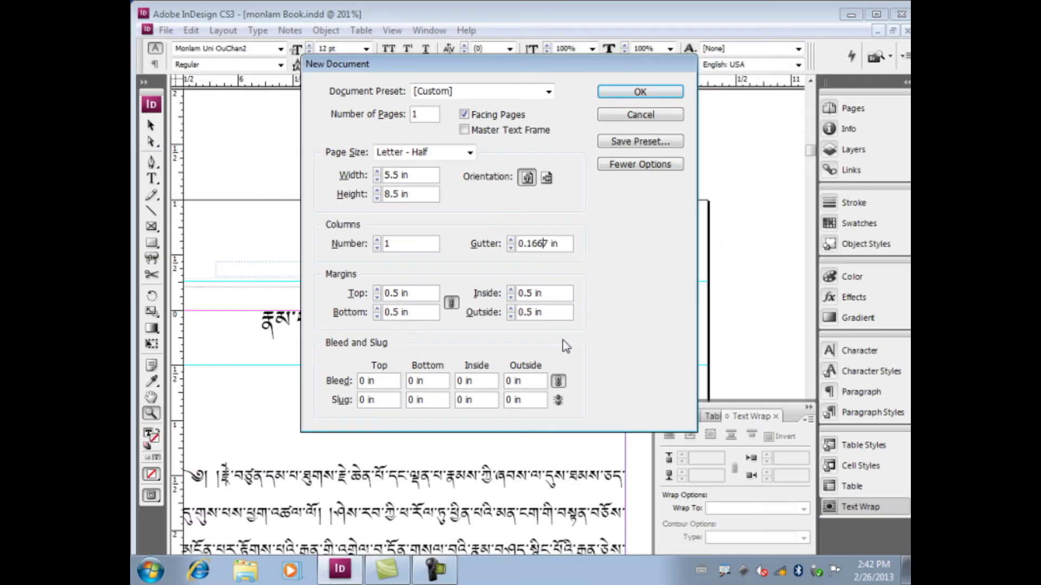
# Set the bleed to 0.125 in on all four sides of the new document
pyautogui.click(362, 379)
pyautogui.write('.125')
pyautogui.click(444, 385)
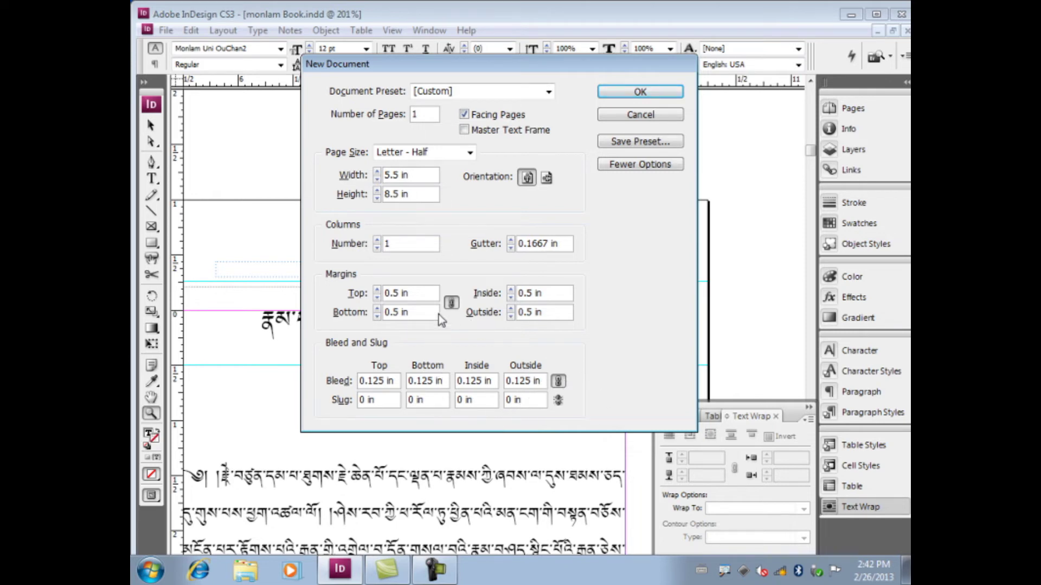
# Unlink the margin values and set the top and bottom margins to 1 in each
pyautogui.click(451, 302)
pyautogui.moveTo(400, 293); pyautogui.dragTo(366, 297)
pyautogui.write('1')
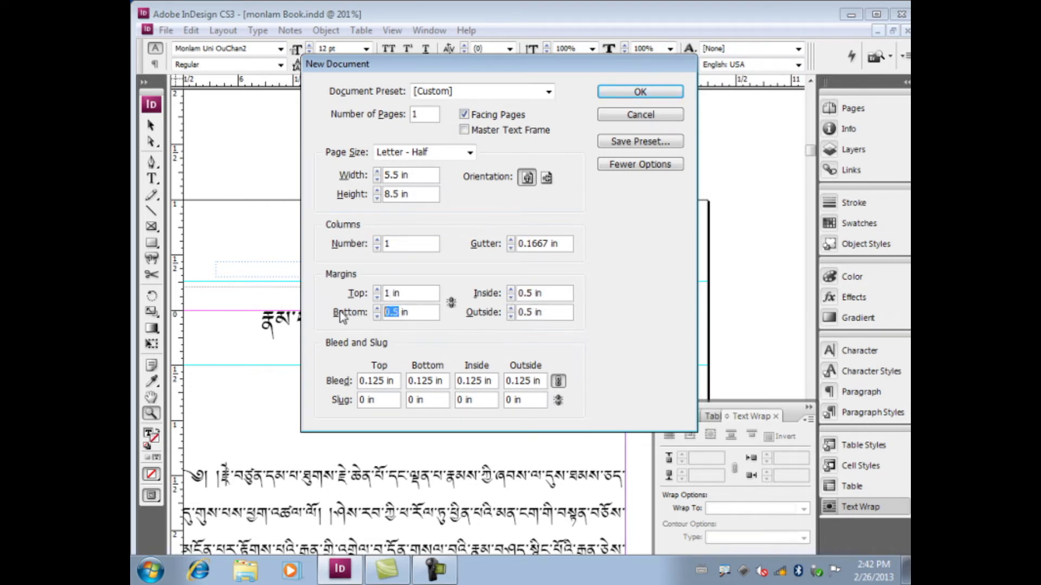
pyautogui.write('1')
# Check the page width, column number and gutter settings, and create the new document
pyautogui.click(390, 176)
pyautogui.doubleClick(391, 175)
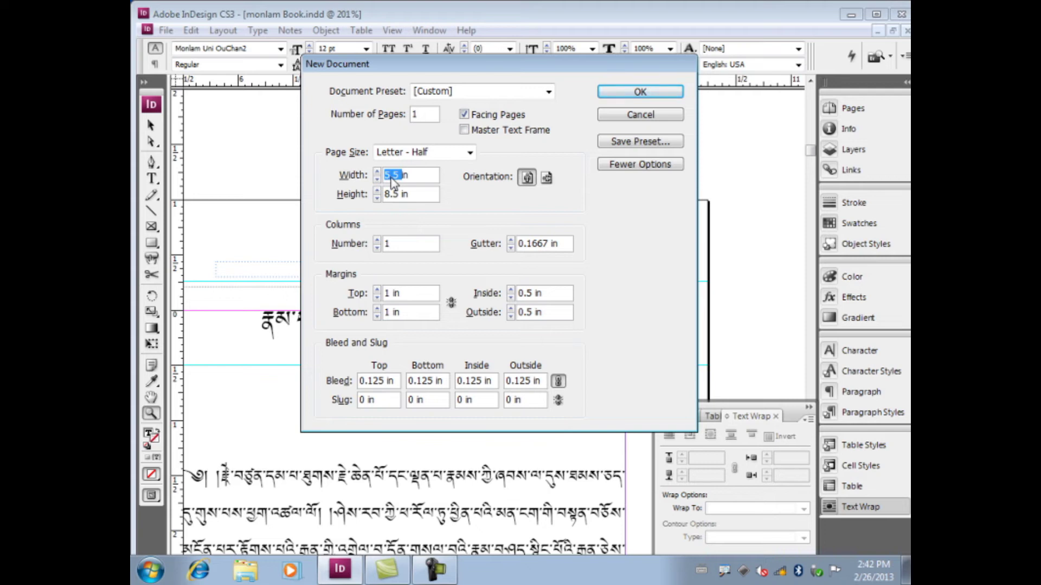
pyautogui.doubleClick(527, 245)
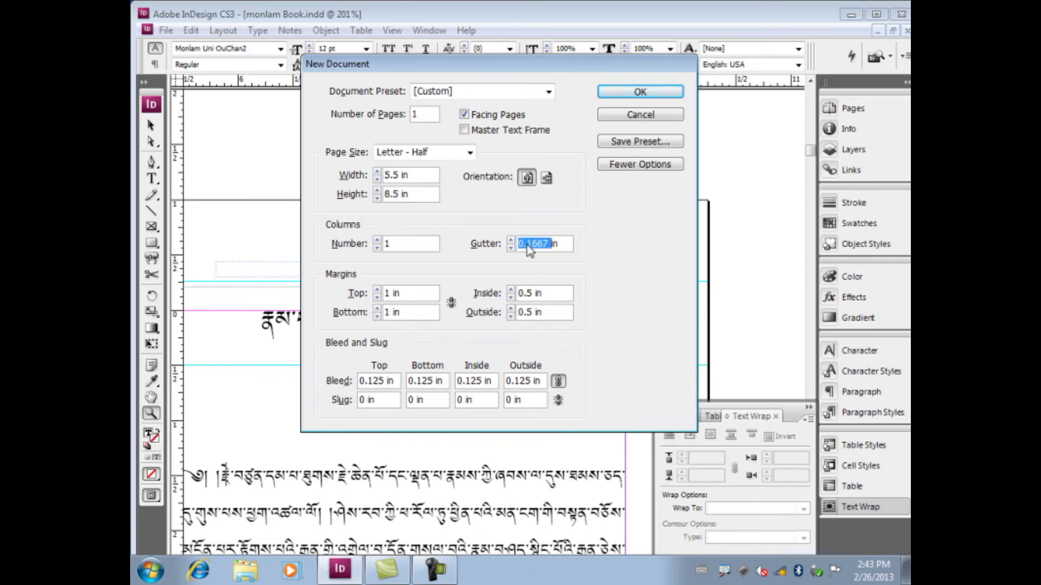
pyautogui.click(558, 245)
pyautogui.doubleClick(534, 249)
pyautogui.click(396, 244)
pyautogui.click(652, 96)
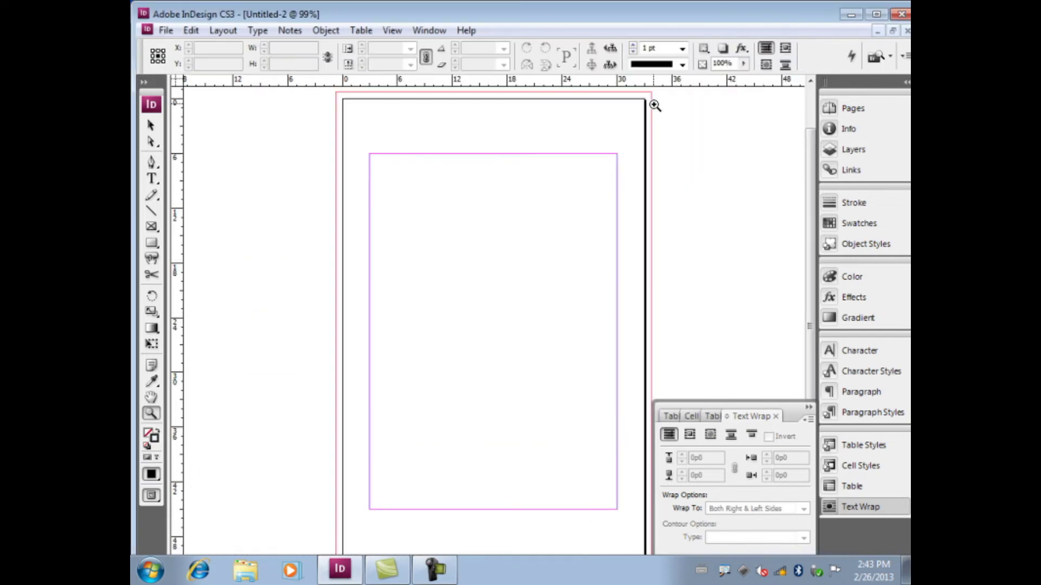
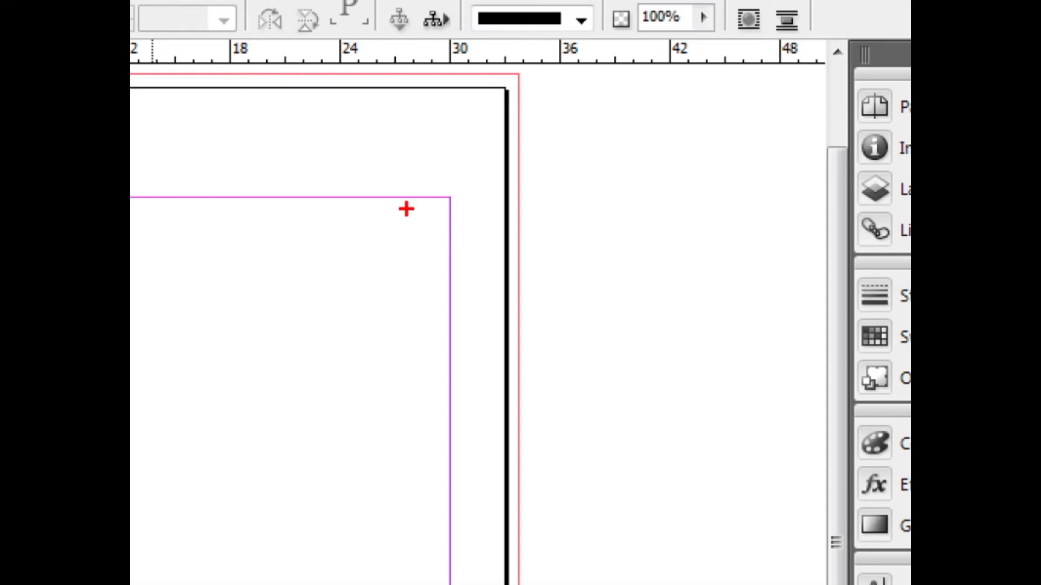
# Examine the bleed, page edge and top margin guides of the new page up close, and return the view to 100%
pyautogui.press('z')
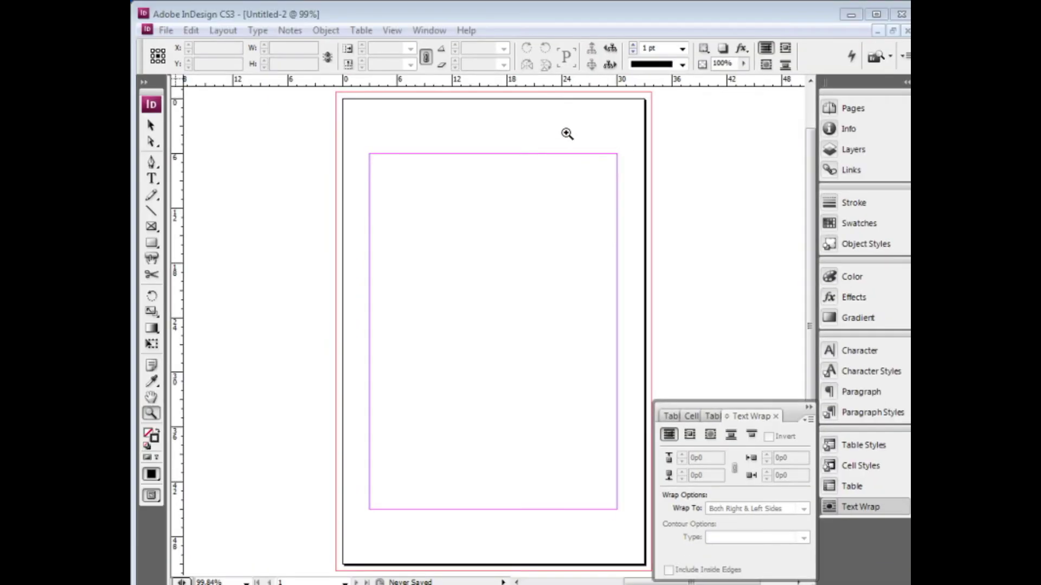
pyautogui.moveTo(369, 141); pyautogui.dragTo(628, 214)
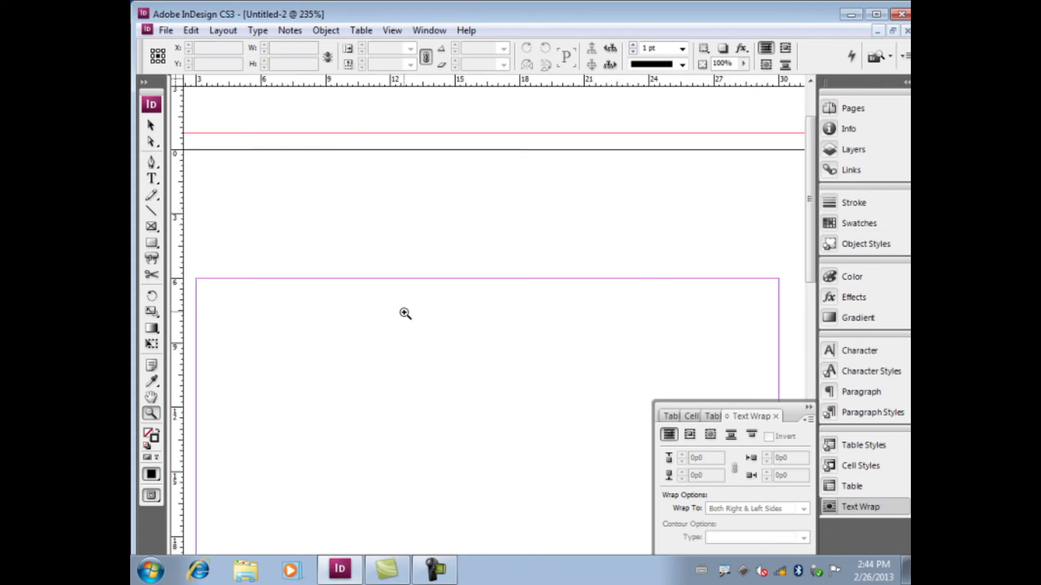
pyautogui.press('super')
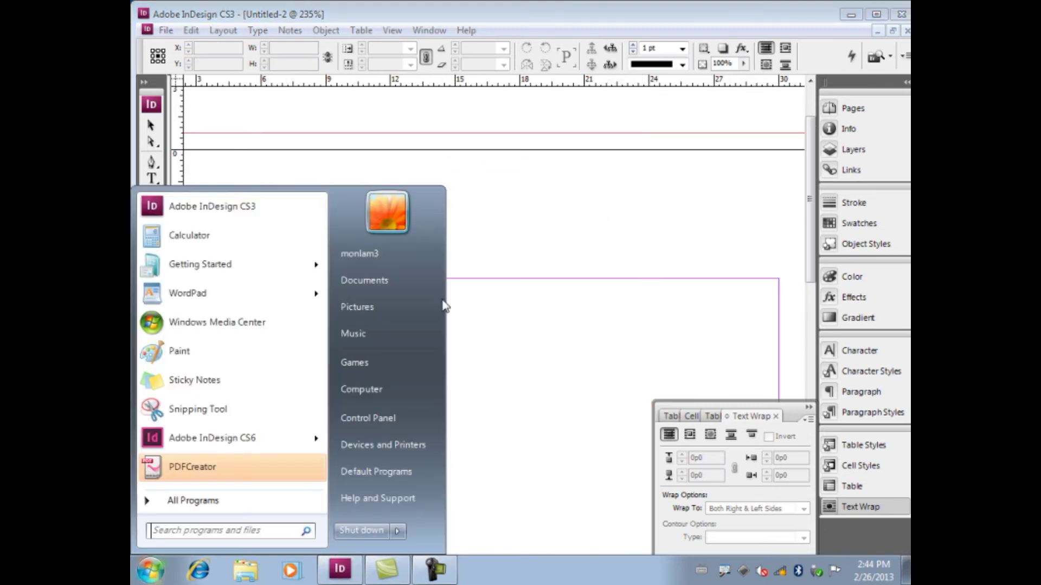
pyautogui.press('Escape')
pyautogui.hotkey('ctrl', '=')
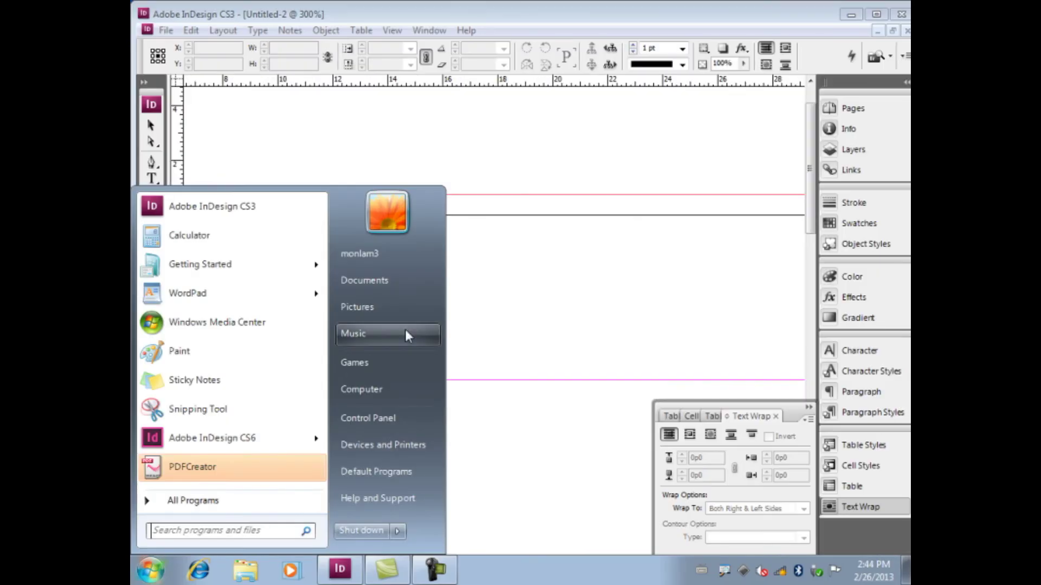
pyautogui.click(549, 235)
pyautogui.hotkey('ctrl', '1')
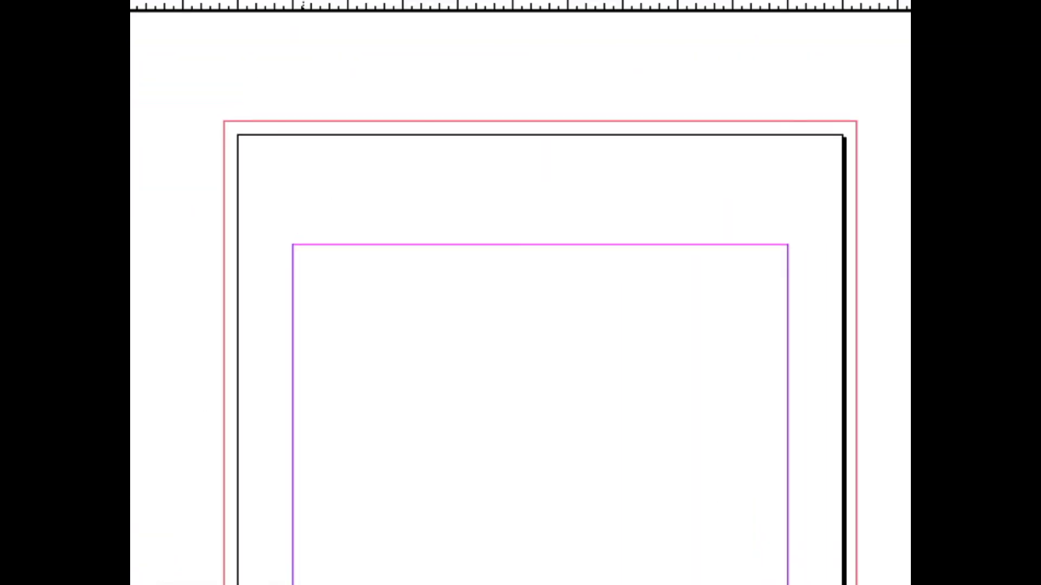
pyautogui.moveTo(317, 186); pyautogui.dragTo(321, 219)
pyautogui.moveTo(237, 137); pyautogui.dragTo(308, 242)
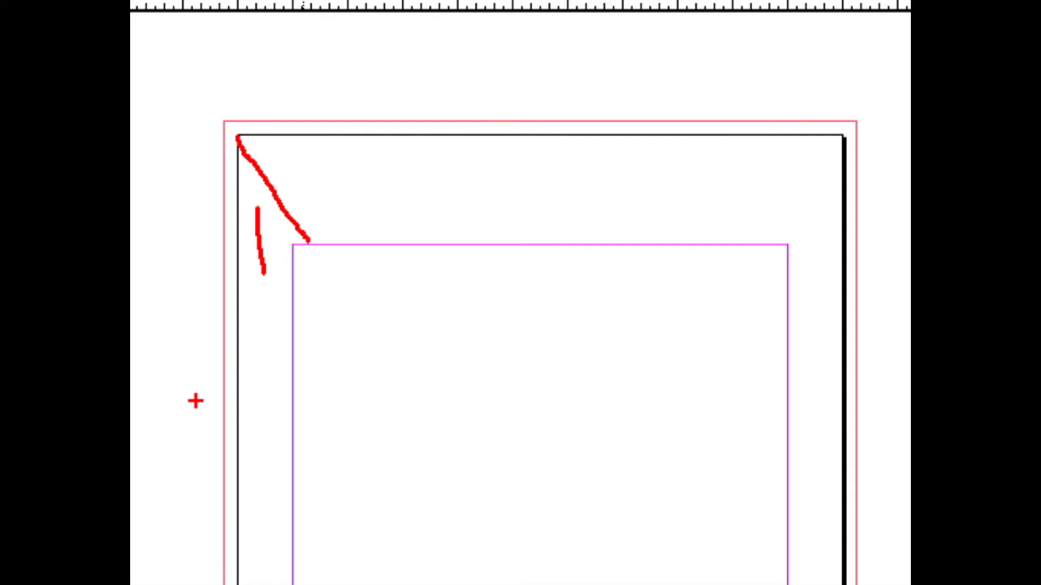
pyautogui.moveTo(327, 313); pyautogui.dragTo(908, 326)
pyautogui.moveTo(478, 360); pyautogui.dragTo(722, 373)
pyautogui.moveTo(626, 386); pyautogui.dragTo(798, 396)
pyautogui.moveTo(407, 450); pyautogui.dragTo(557, 449)
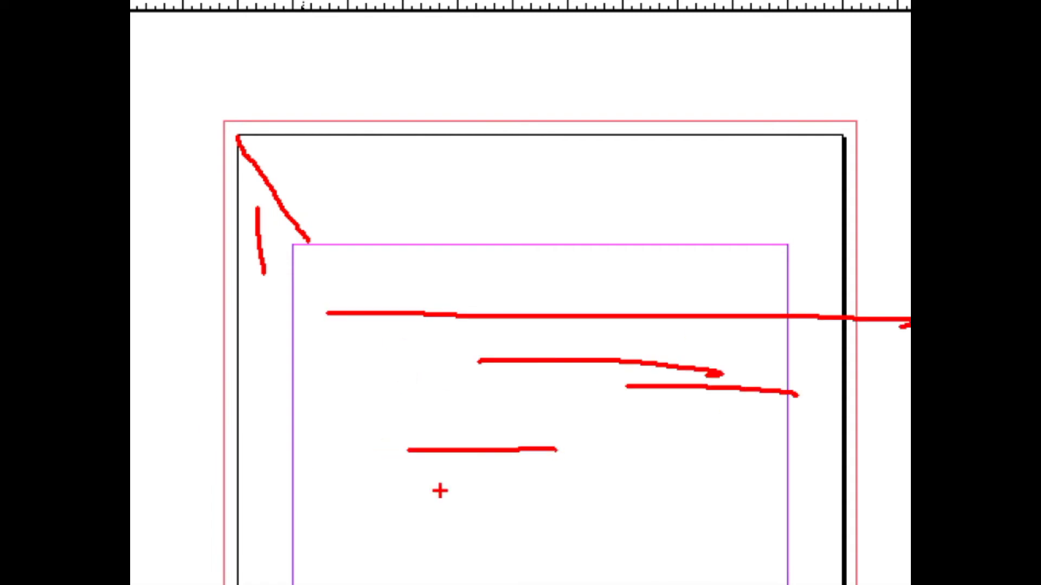
pyautogui.moveTo(428, 493); pyautogui.dragTo(511, 493)
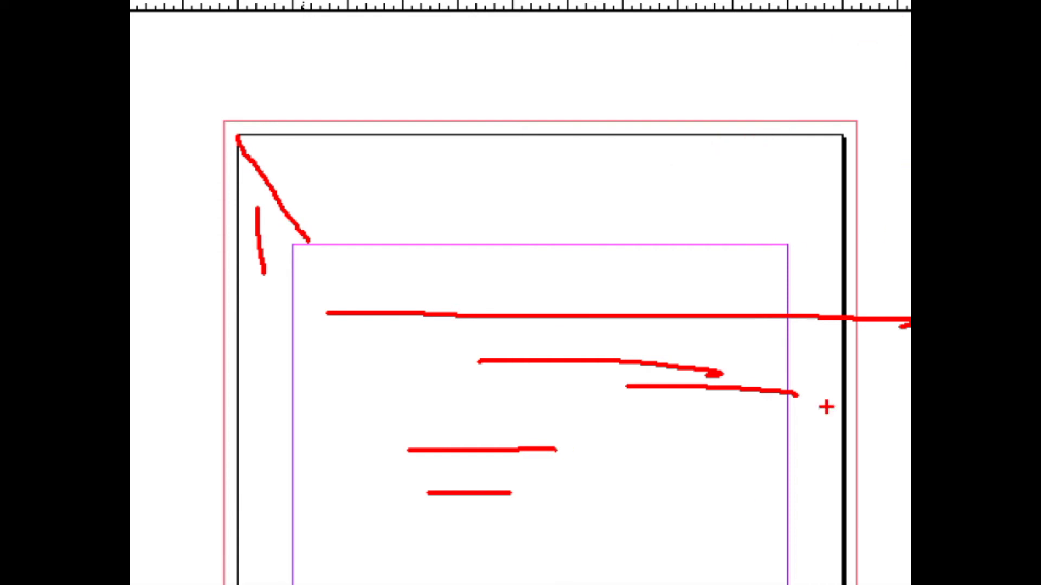
pyautogui.press('Escape')
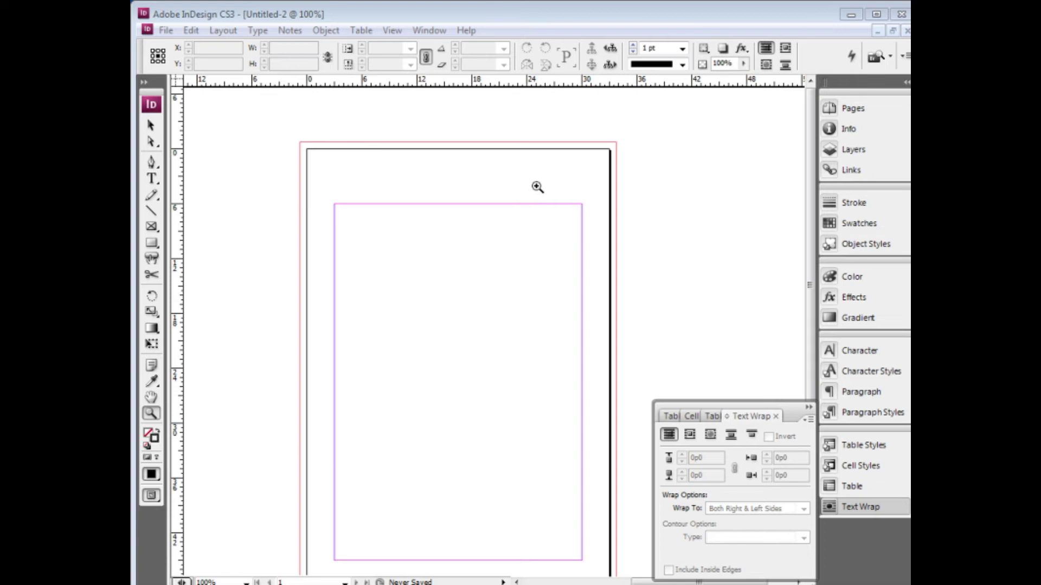
# Open the A-Master spread from the document's page list and examine the margins and bleed of its two facing pages
pyautogui.click(831, 110)
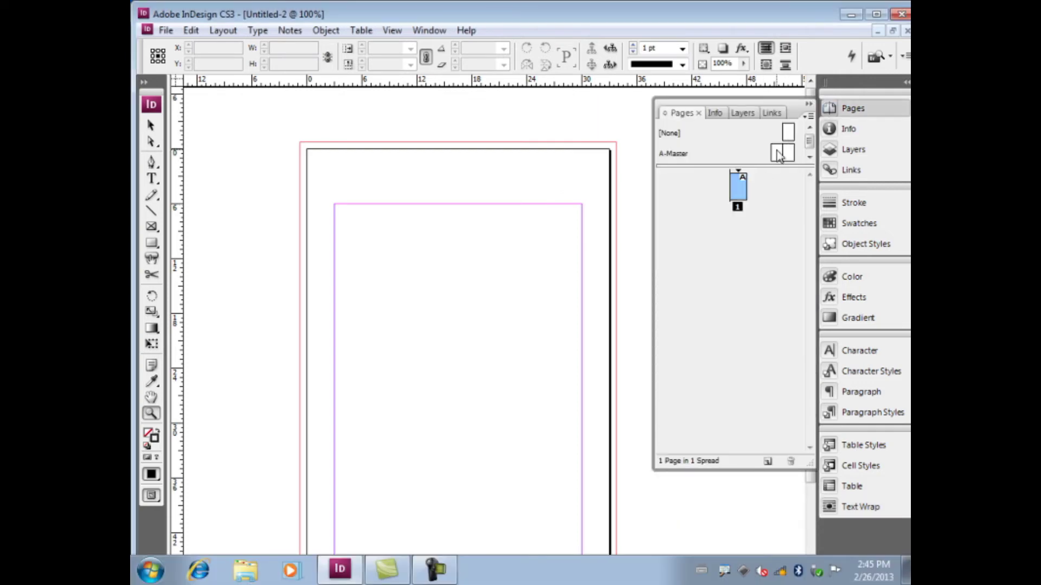
pyautogui.click(780, 154)
pyautogui.click(744, 187)
pyautogui.doubleClick(776, 153)
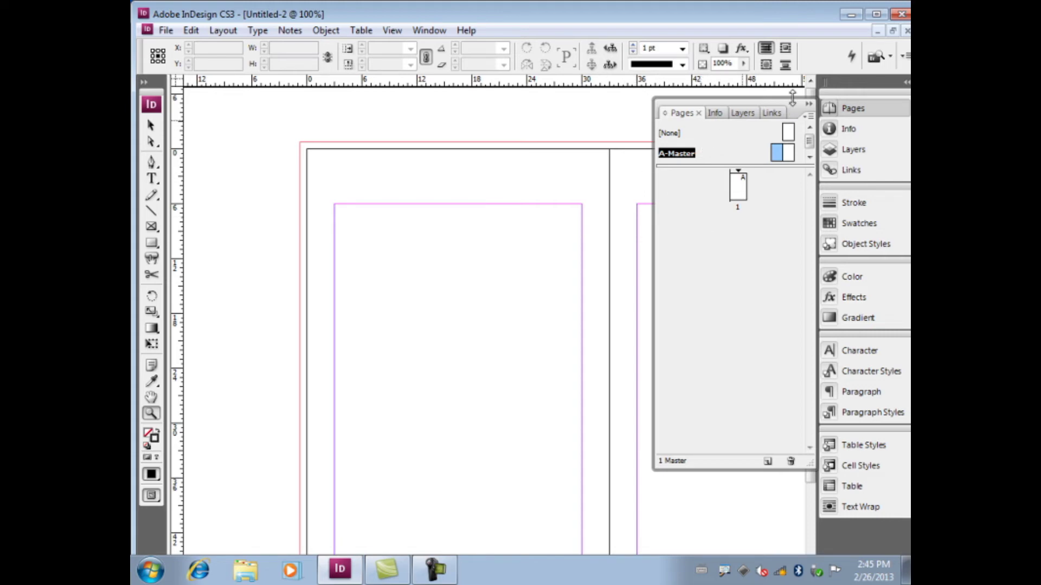
pyautogui.click(809, 103)
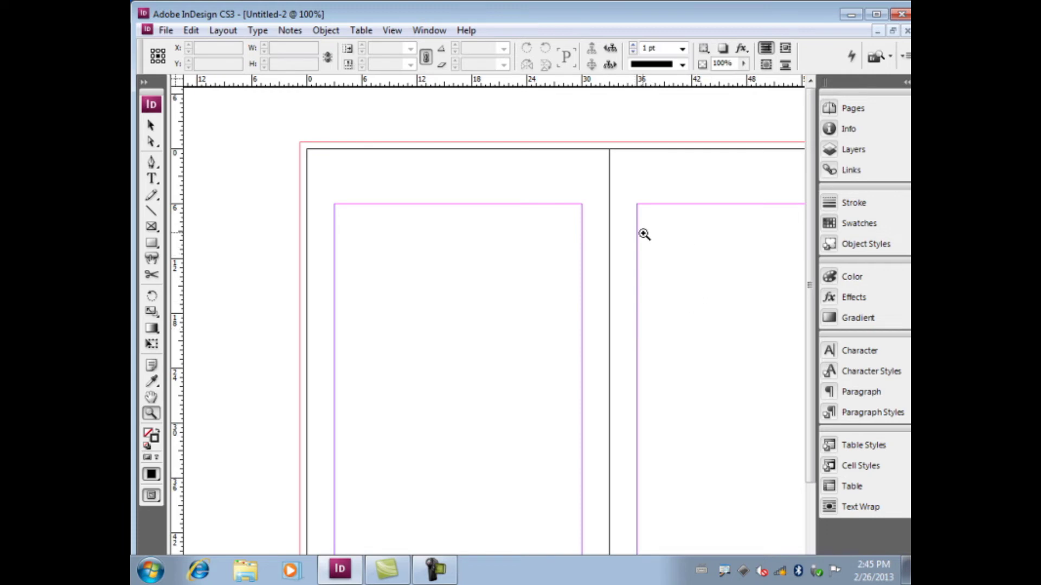
pyautogui.click(152, 397)
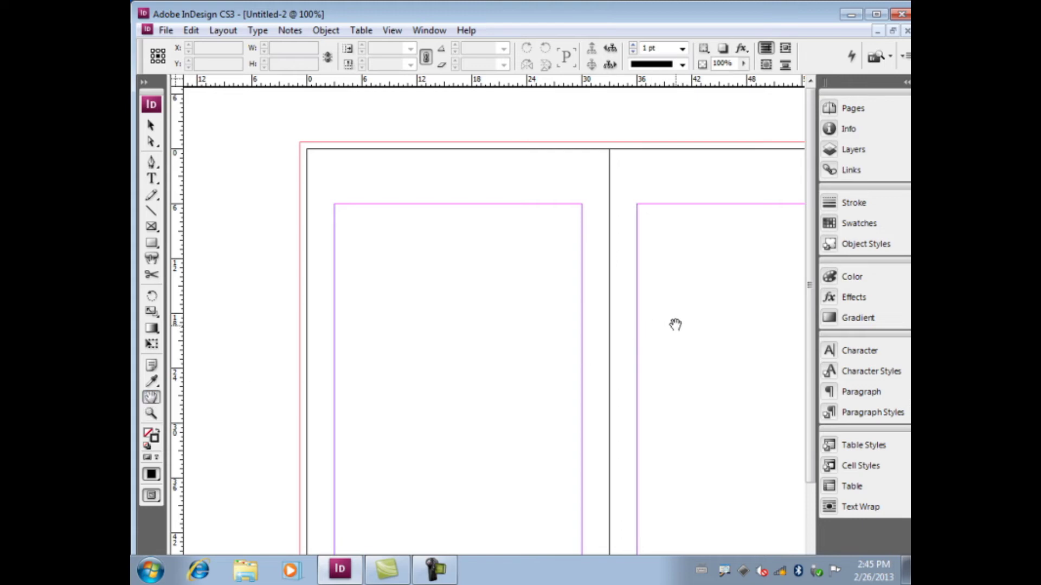
pyautogui.moveTo(675, 324); pyautogui.dragTo(427, 341)
pyautogui.moveTo(476, 294); pyautogui.dragTo(590, 286)
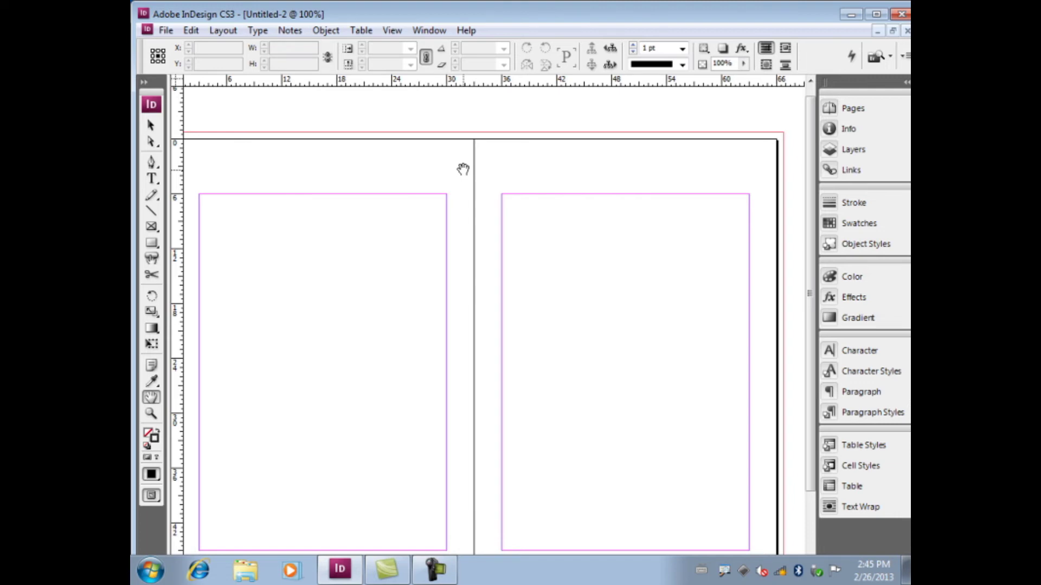
# Return to page 1 of the document and set its number of columns to 2
pyautogui.click(852, 107)
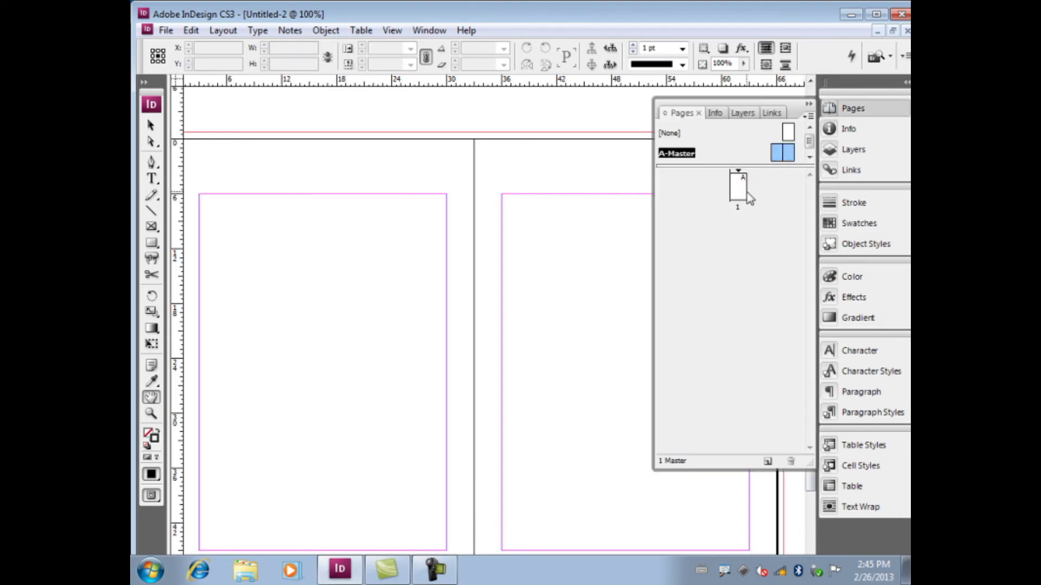
pyautogui.doubleClick(741, 191)
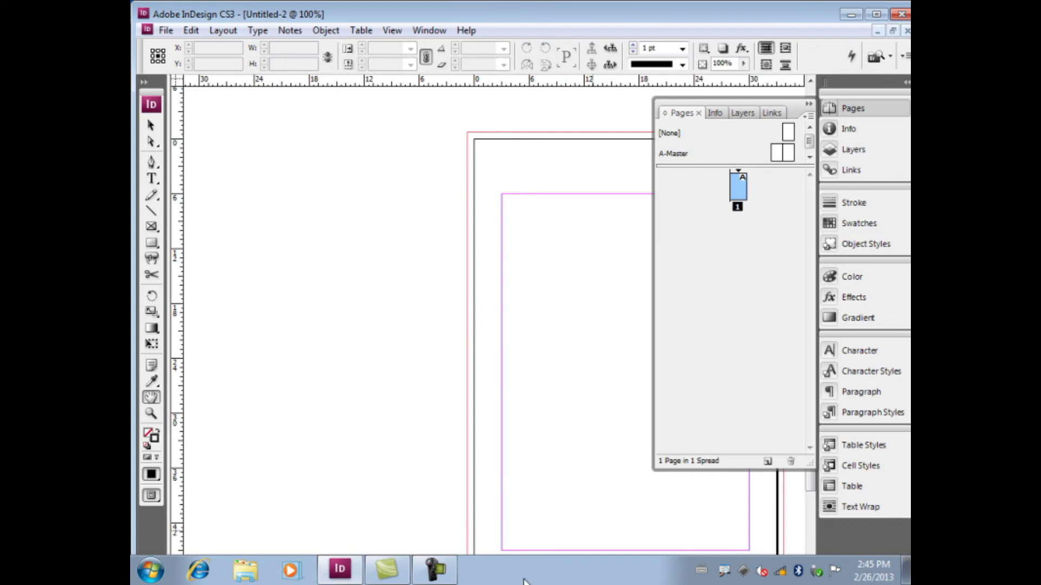
pyautogui.moveTo(544, 283); pyautogui.dragTo(347, 274)
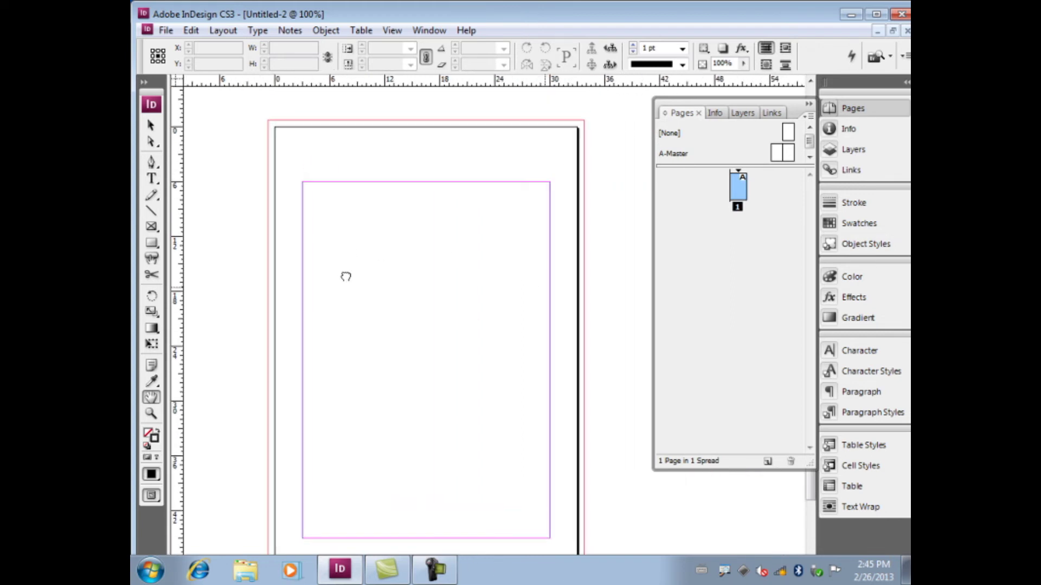
pyautogui.click(222, 31)
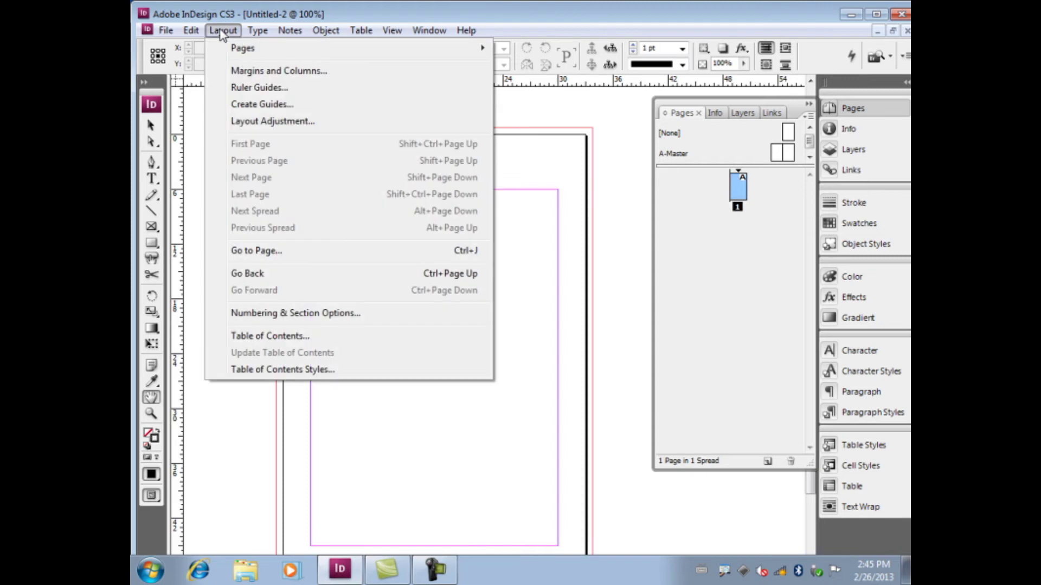
pyautogui.click(315, 75)
pyautogui.click(413, 319)
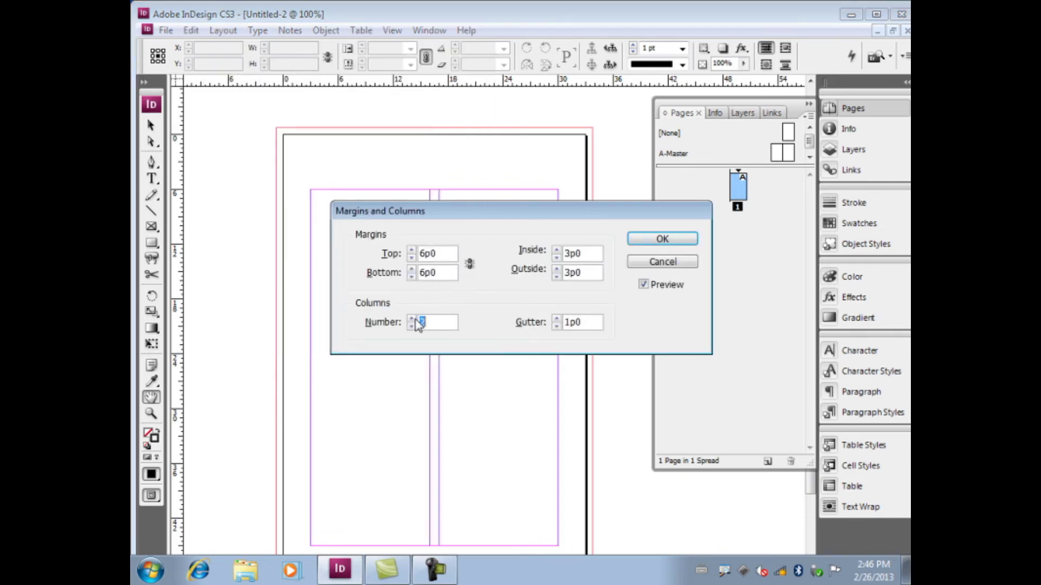
pyautogui.click(677, 242)
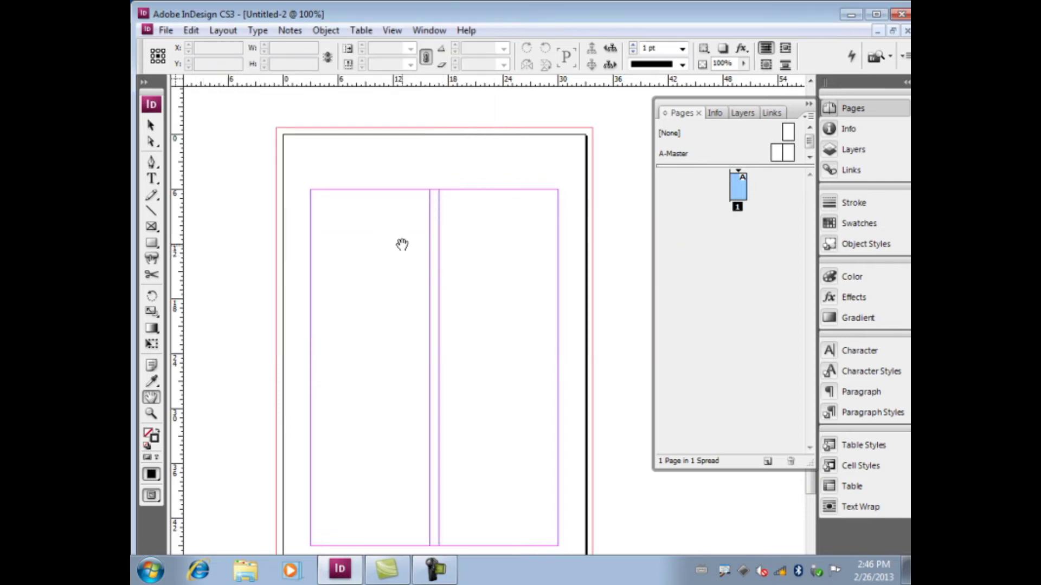
# Open the left page of A-Master and set its number of columns to 2
pyautogui.click(778, 154)
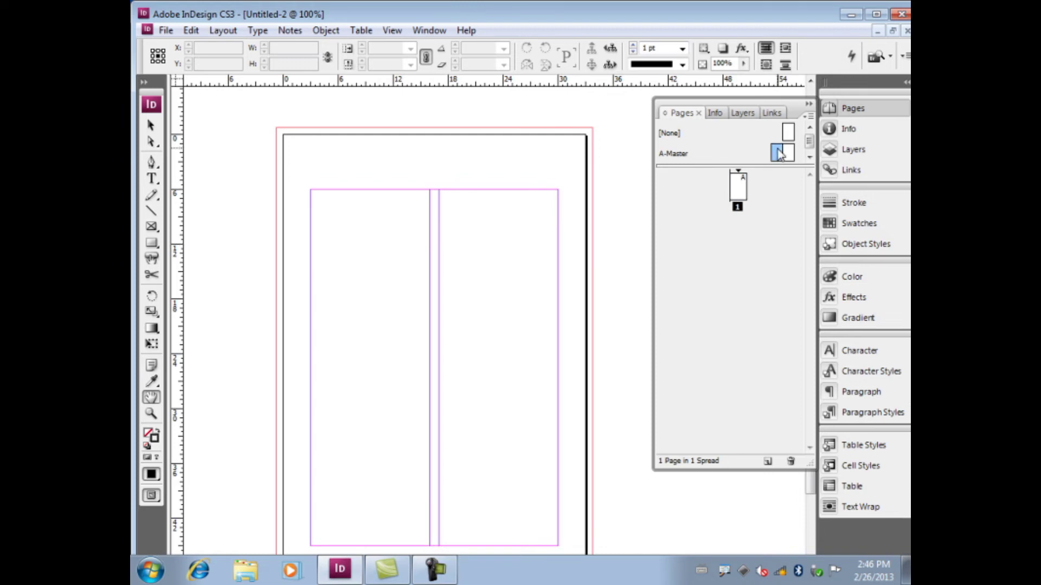
pyautogui.doubleClick(778, 153)
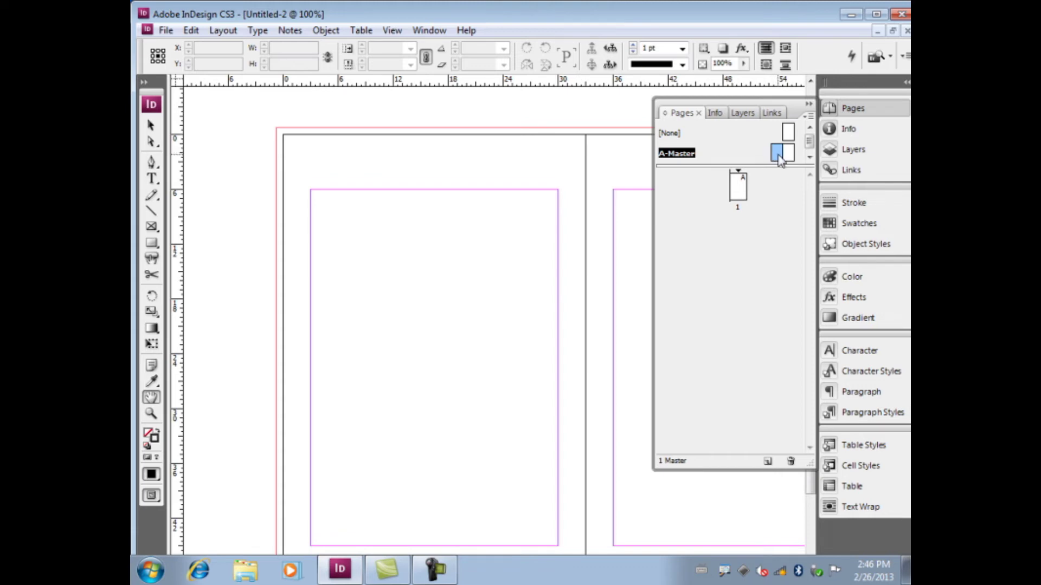
pyautogui.click(223, 31)
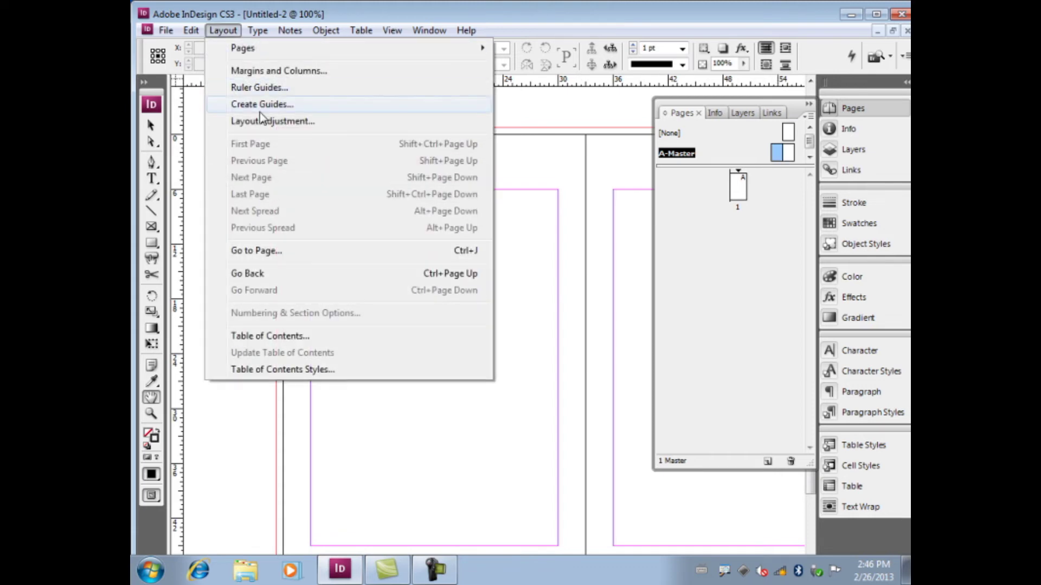
pyautogui.click(282, 70)
pyautogui.write('2')
pyautogui.click(663, 239)
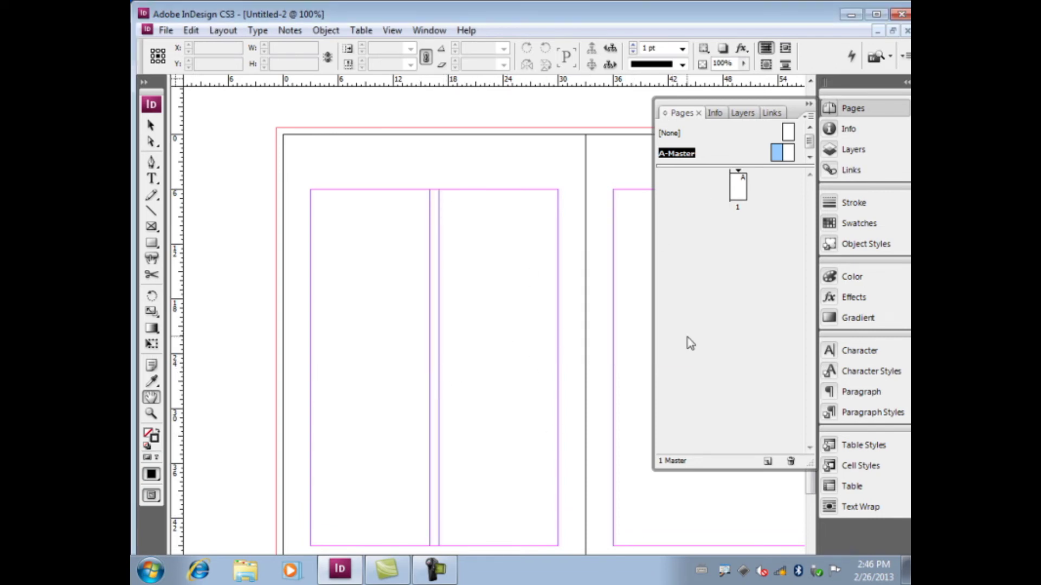
# Select the right page of the A-Master spread as well and set the number of columns to 2
pyautogui.moveTo(616, 344); pyautogui.dragTo(469, 323)
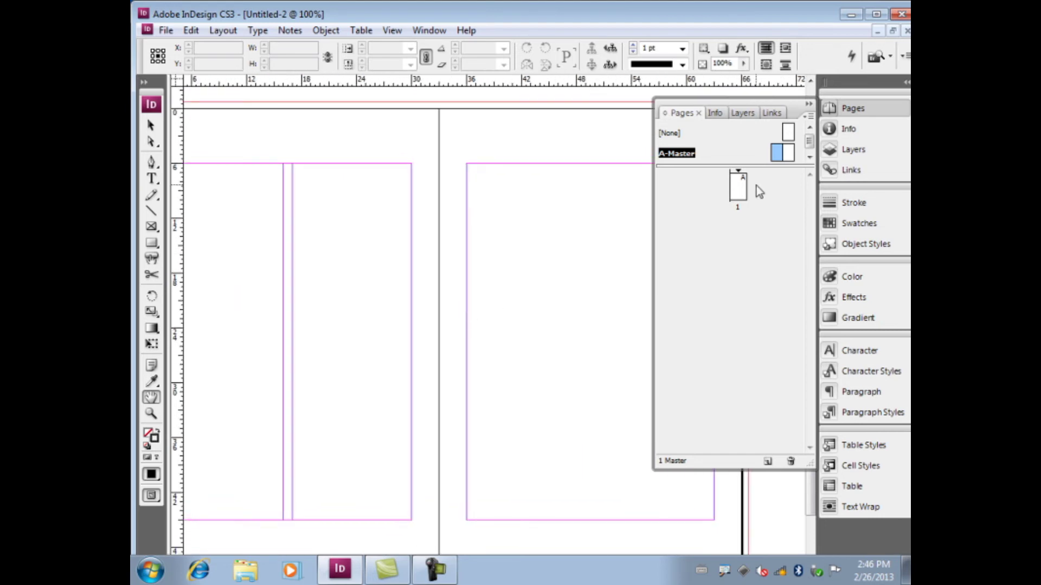
pyautogui.click(789, 153)
pyautogui.click(223, 30)
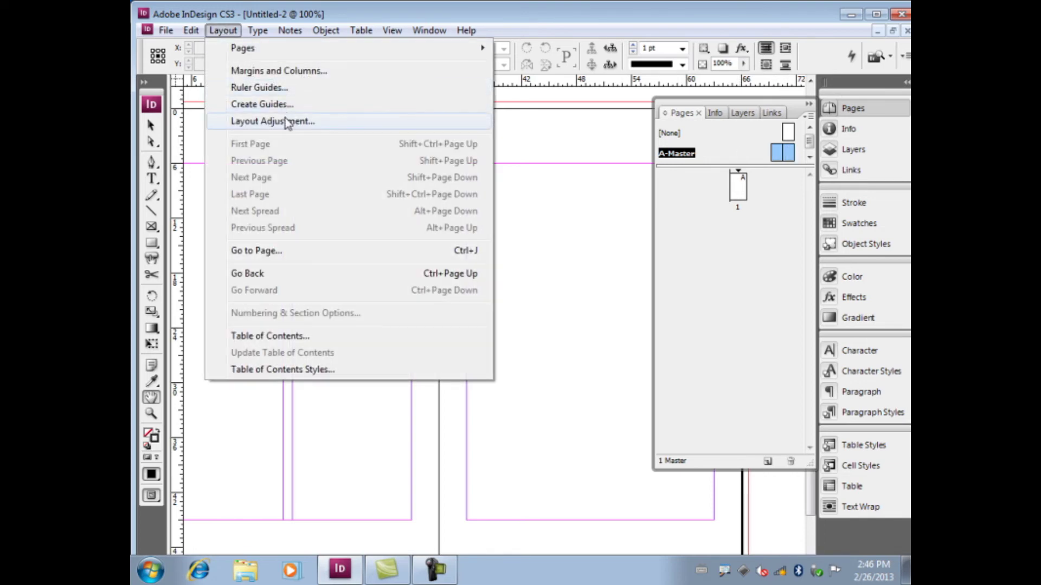
pyautogui.click(297, 74)
pyautogui.click(422, 322)
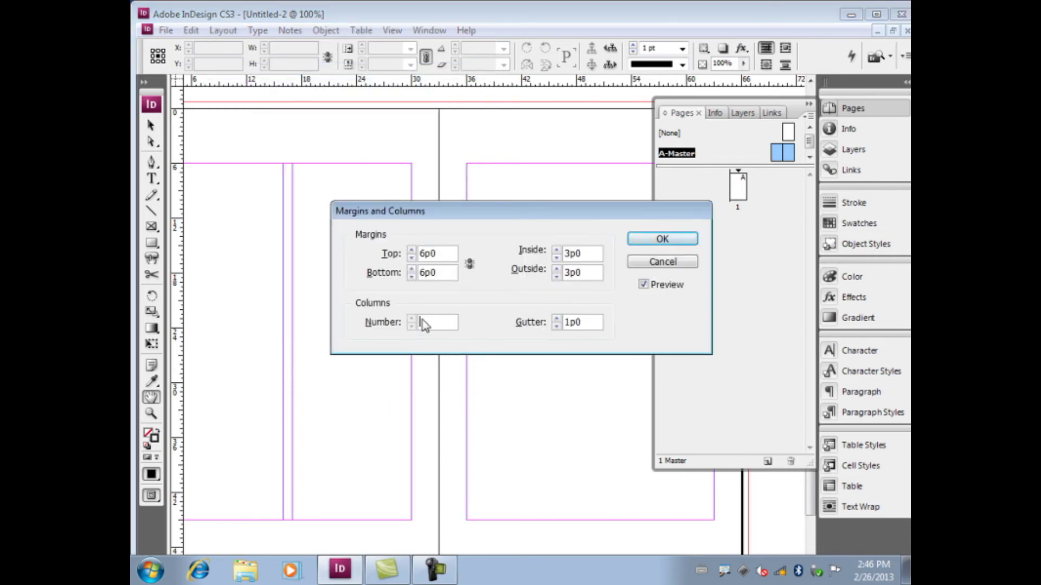
pyautogui.write('2')
pyautogui.click(672, 239)
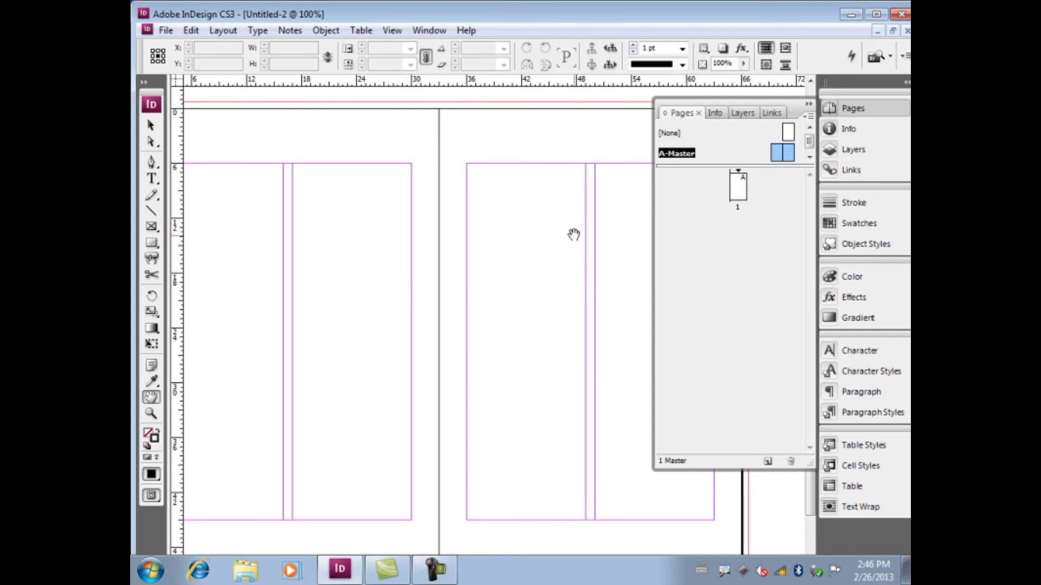
# Go back to page 1 of the document and close the page list
pyautogui.doubleClick(741, 189)
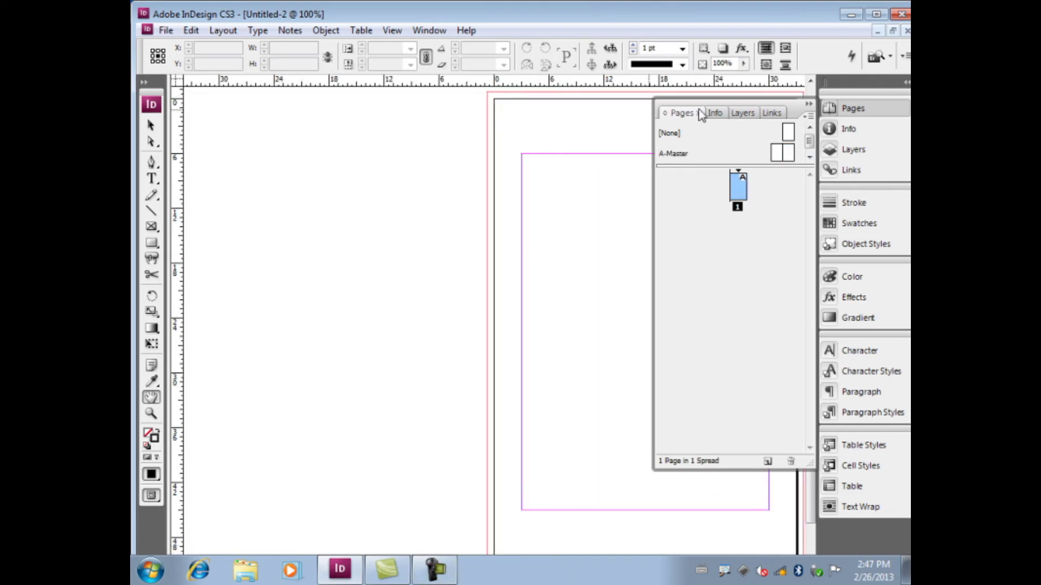
pyautogui.click(806, 106)
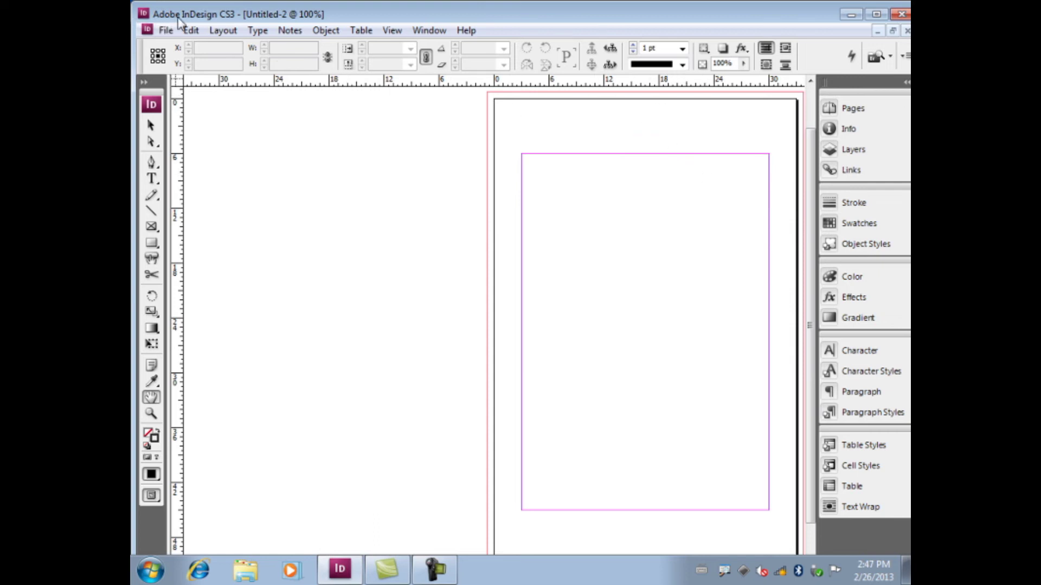
pyautogui.click(166, 31)
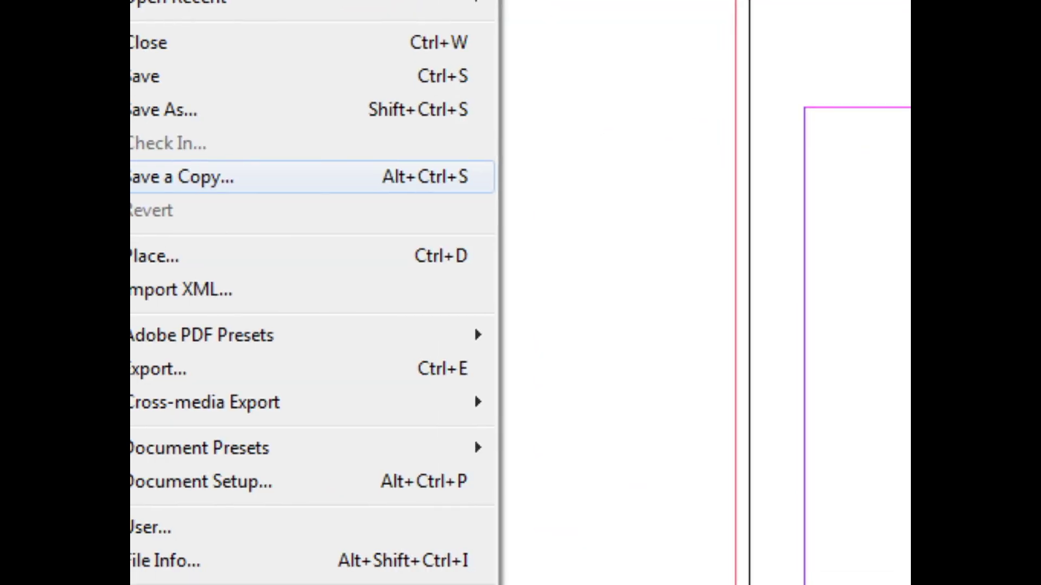
pyautogui.moveTo(233, 208)
pyautogui.mouseDown()
pyautogui.moveTo(208, 239)
pyautogui.moveTo(368, 249)
pyautogui.moveTo(281, 216)
pyautogui.moveTo(227, 212)
pyautogui.mouseUp()
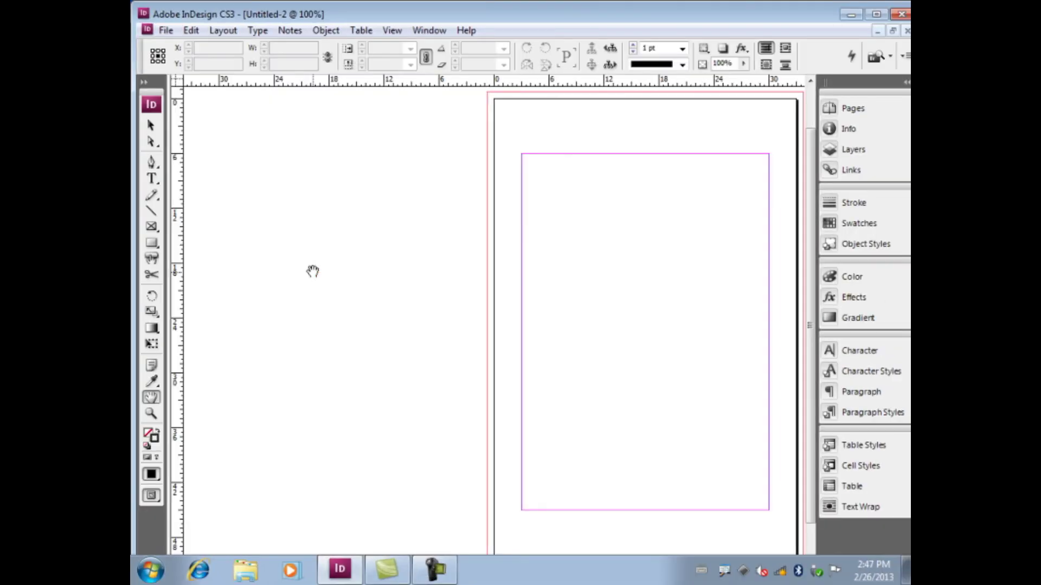
# Load the last Word document in the folder for placing, leaving the import options off
pyautogui.click(166, 29)
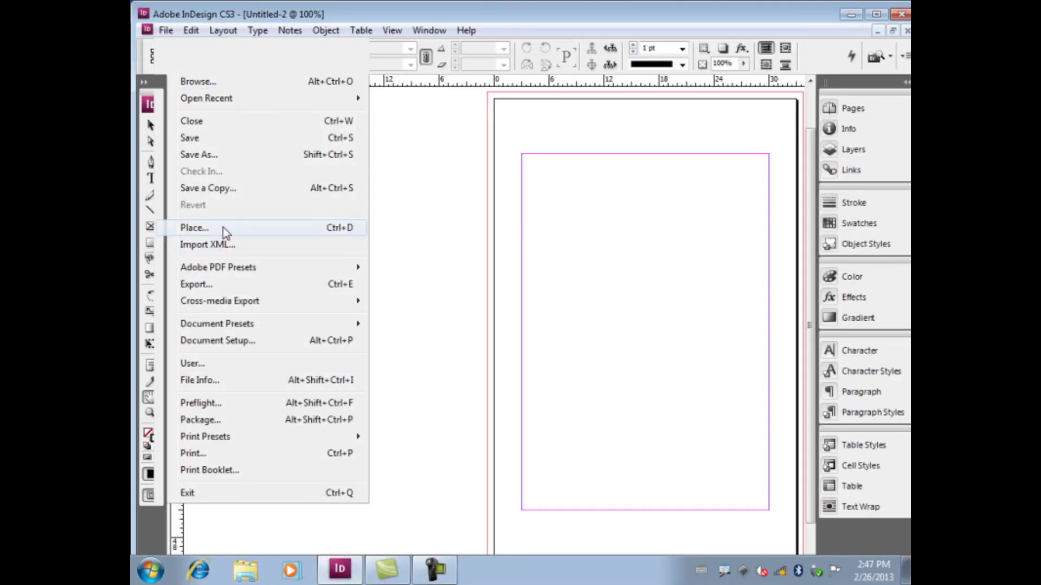
pyautogui.click(223, 228)
pyautogui.moveTo(898, 236); pyautogui.dragTo(897, 386)
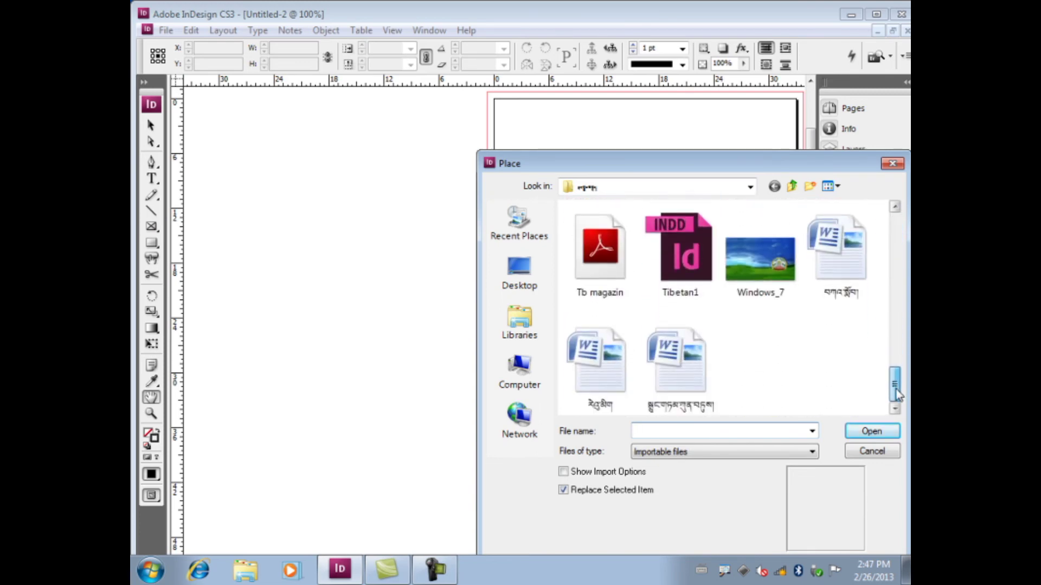
pyautogui.click(844, 259)
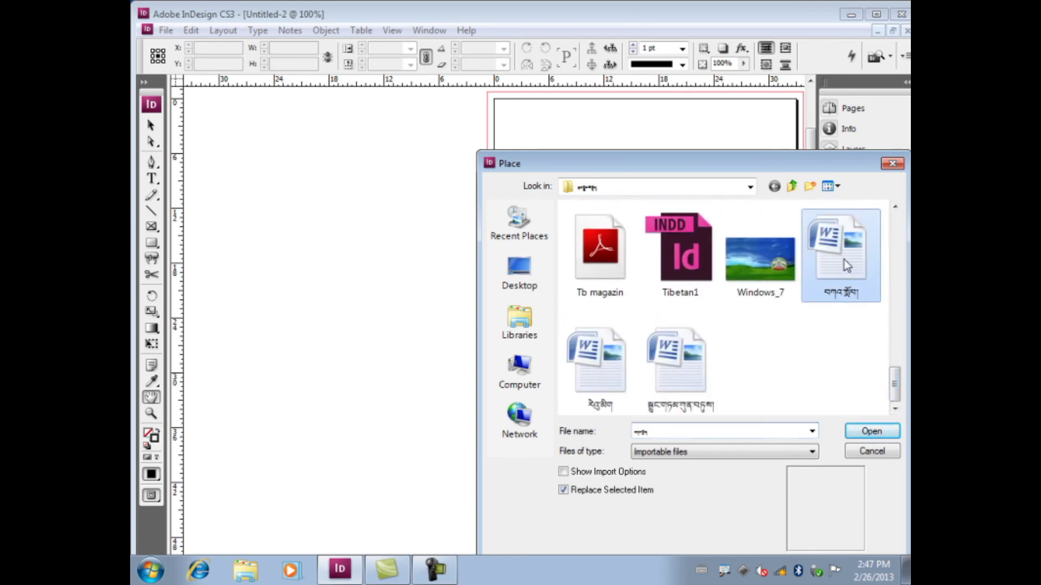
pyautogui.click(700, 382)
pyautogui.click(872, 429)
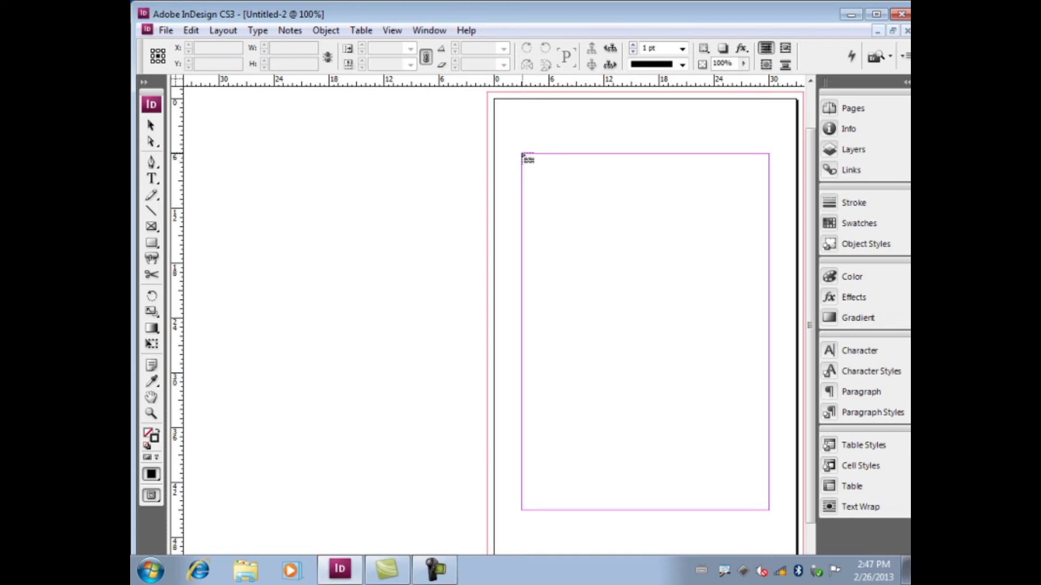
# Place the text on page 1 only, undo that, and autoflow the whole text from the upper-left margin corner
pyautogui.click(523, 154)
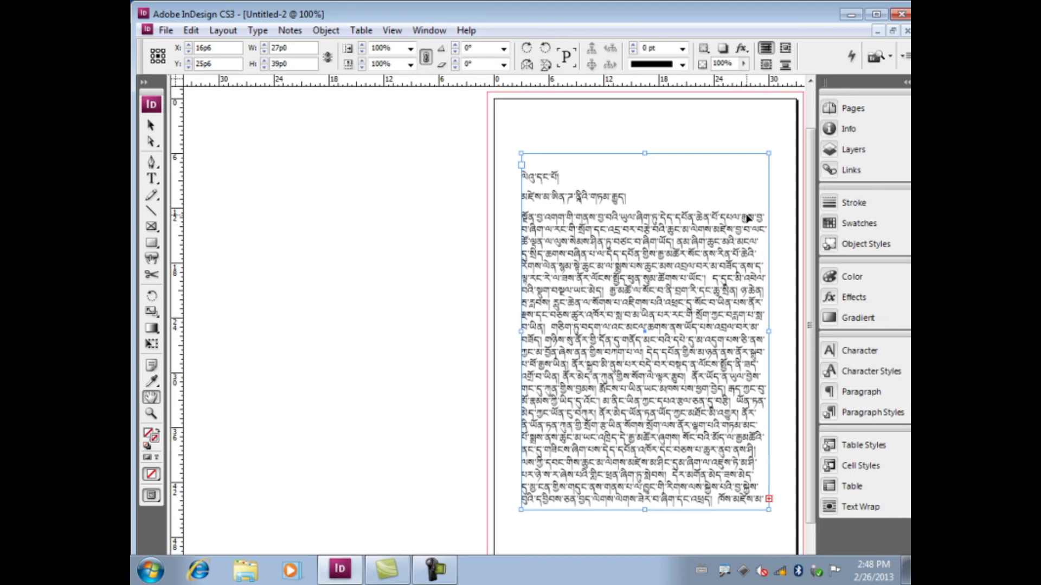
pyautogui.hotkey('ctrl', 'z')
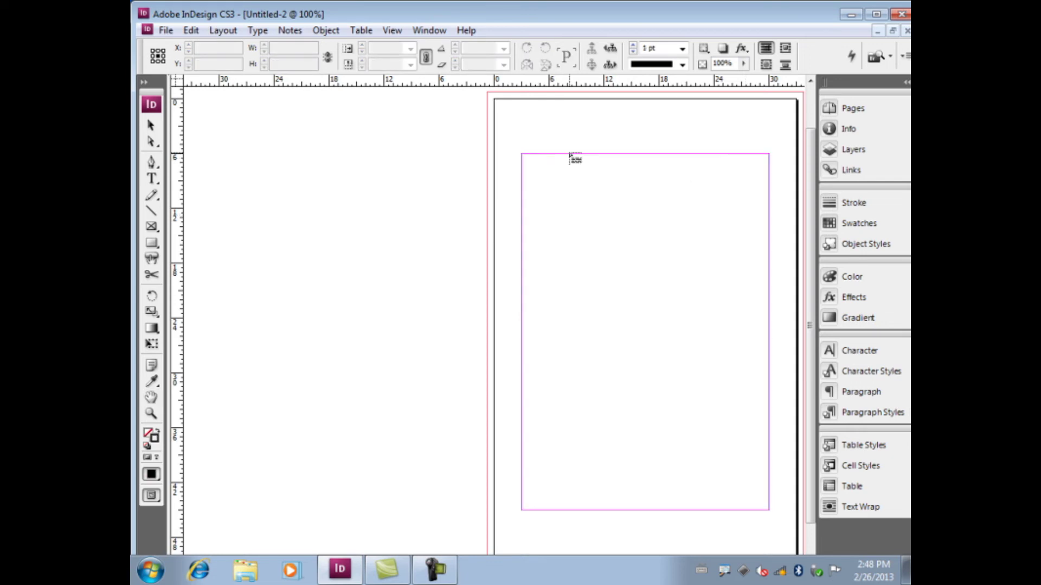
pyautogui.keyDown('shift'); pyautogui.click(523, 155); pyautogui.keyUp('shift')
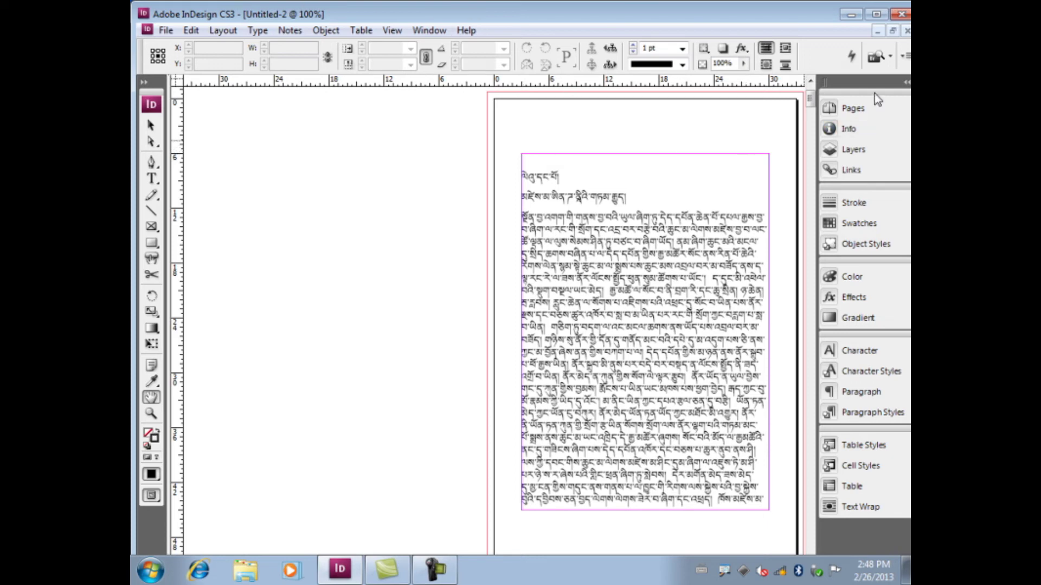
# Look through the document's page list from the first page to the last to review the pages the text fills
pyautogui.click(840, 109)
pyautogui.moveTo(809, 223); pyautogui.dragTo(801, 405)
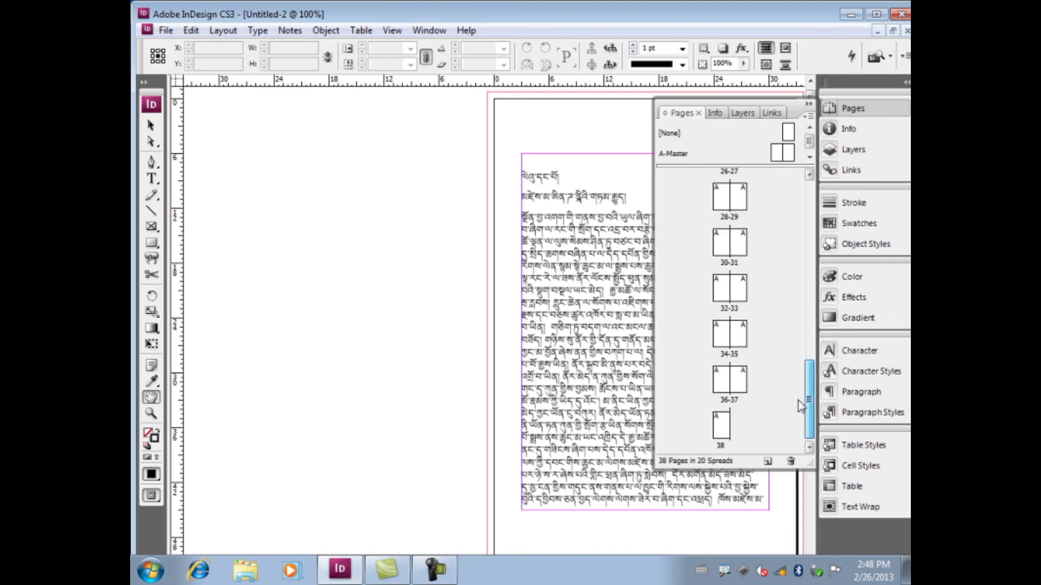
pyautogui.click(739, 336)
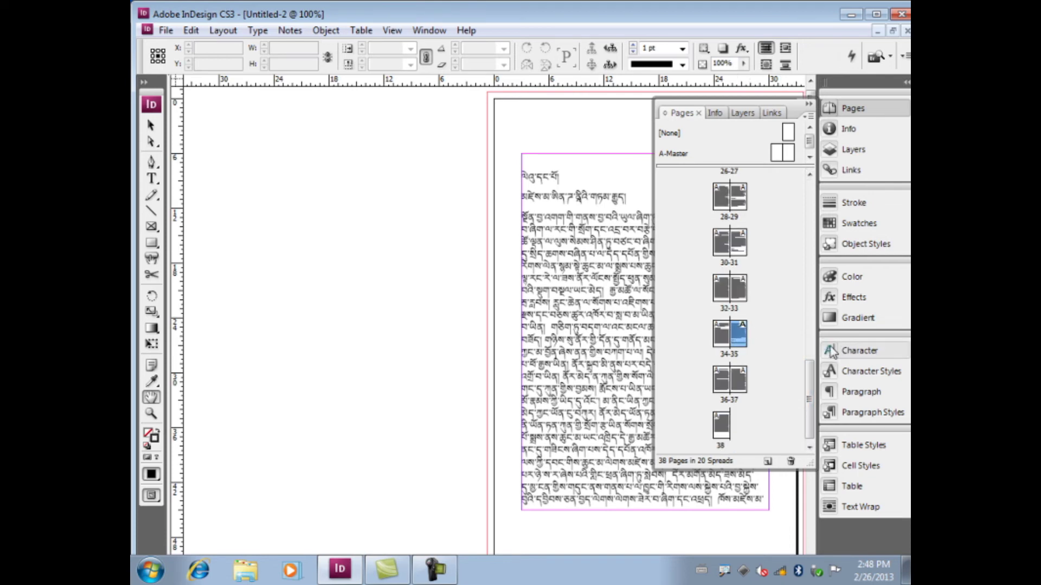
pyautogui.moveTo(807, 374); pyautogui.dragTo(808, 206)
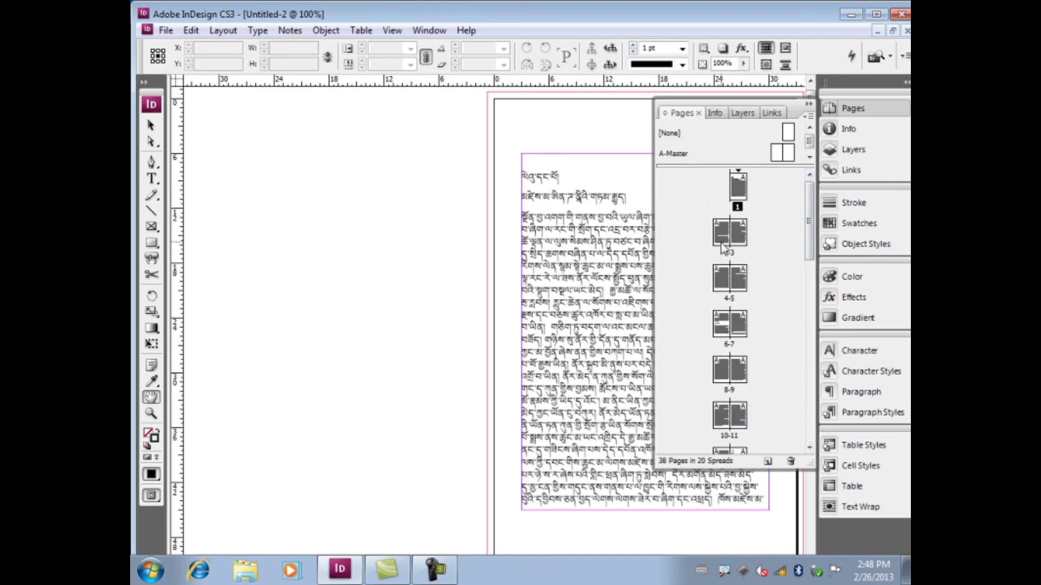
# Go to page 2 and set its number of columns to 2 with the placed text on it
pyautogui.doubleClick(721, 242)
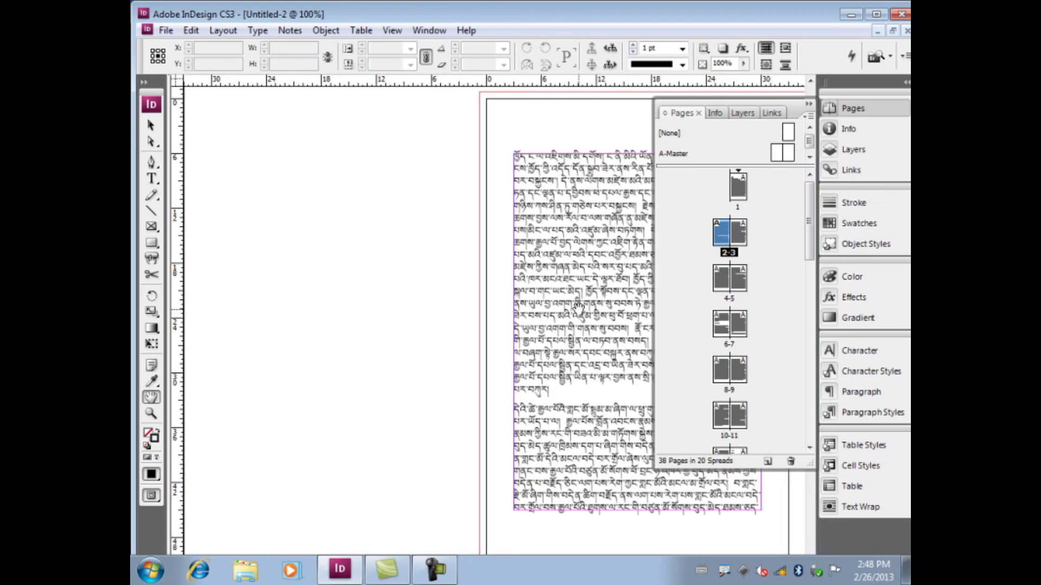
pyautogui.click(809, 104)
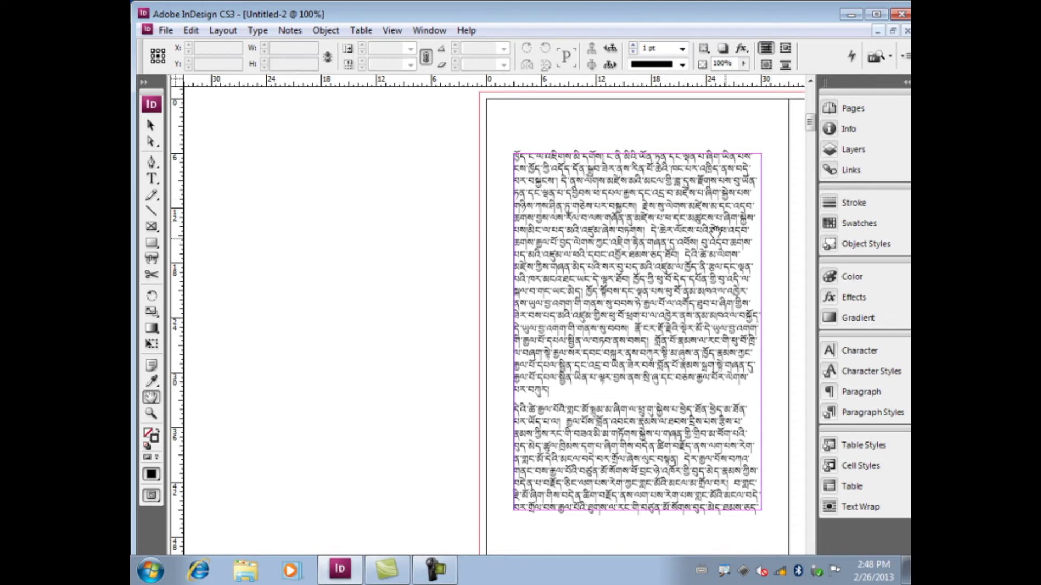
pyautogui.click(223, 30)
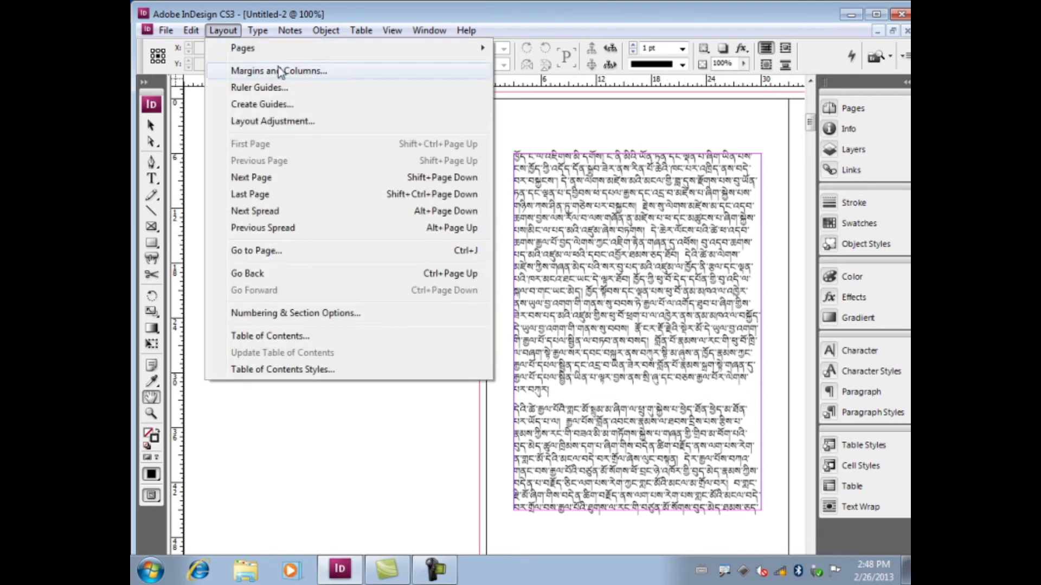
pyautogui.click(278, 71)
pyautogui.click(411, 320)
pyautogui.click(662, 239)
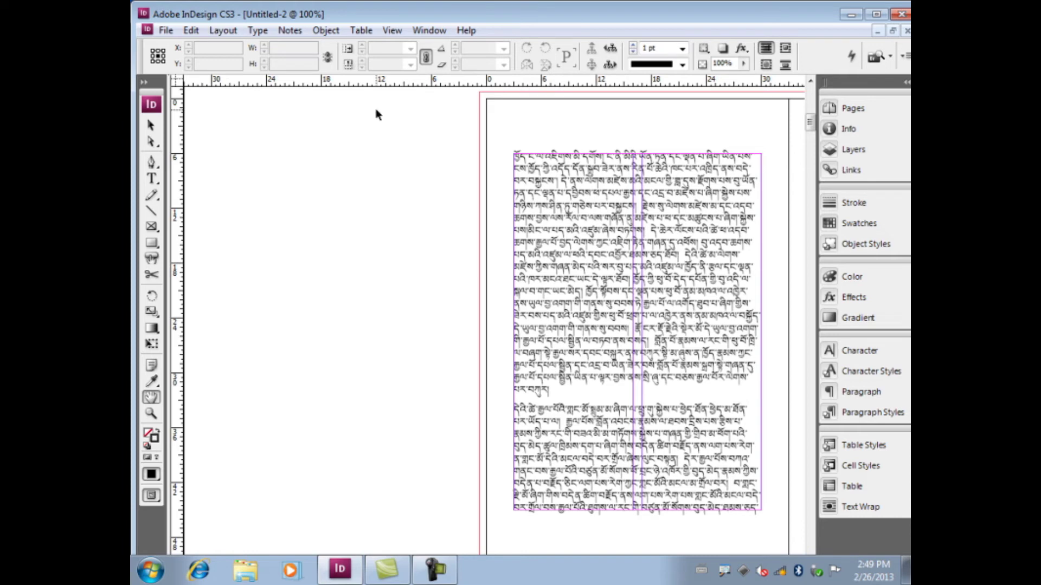
# Enable layout adjustment for the document, with Ignore Ruler Guide Alignments also turned on
pyautogui.click(222, 32)
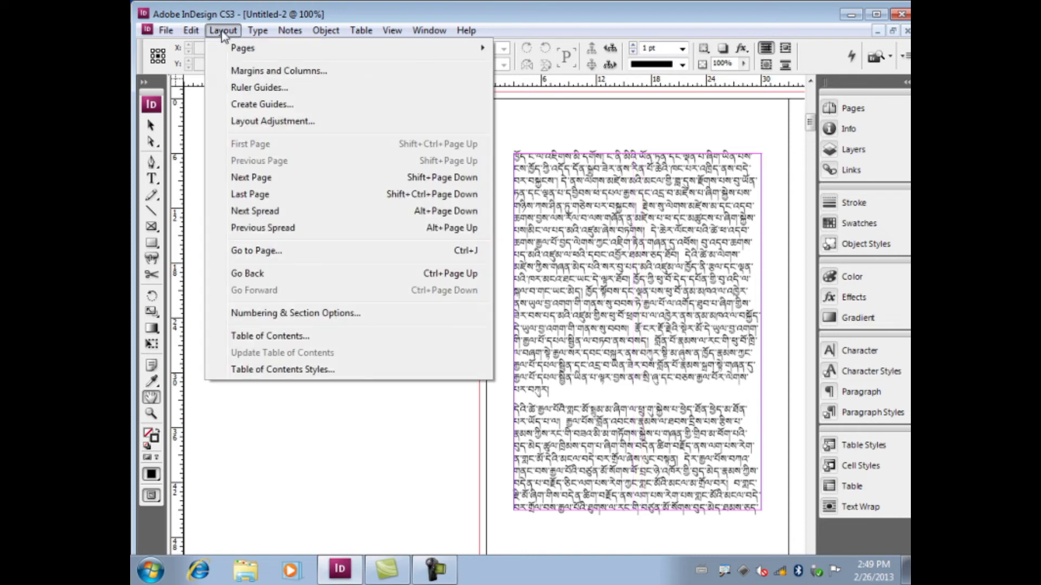
pyautogui.click(285, 126)
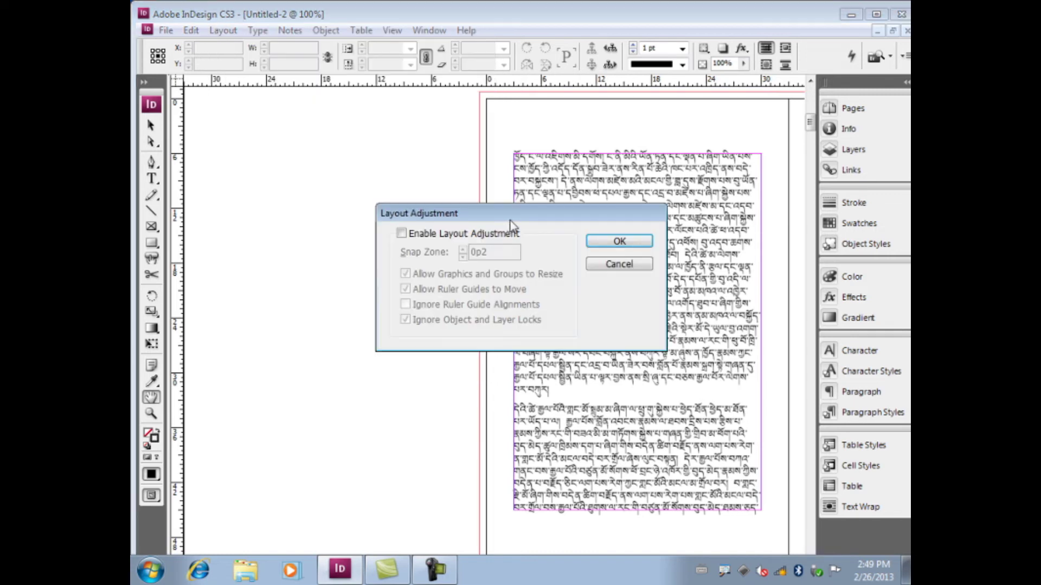
pyautogui.moveTo(509, 220); pyautogui.dragTo(542, 83)
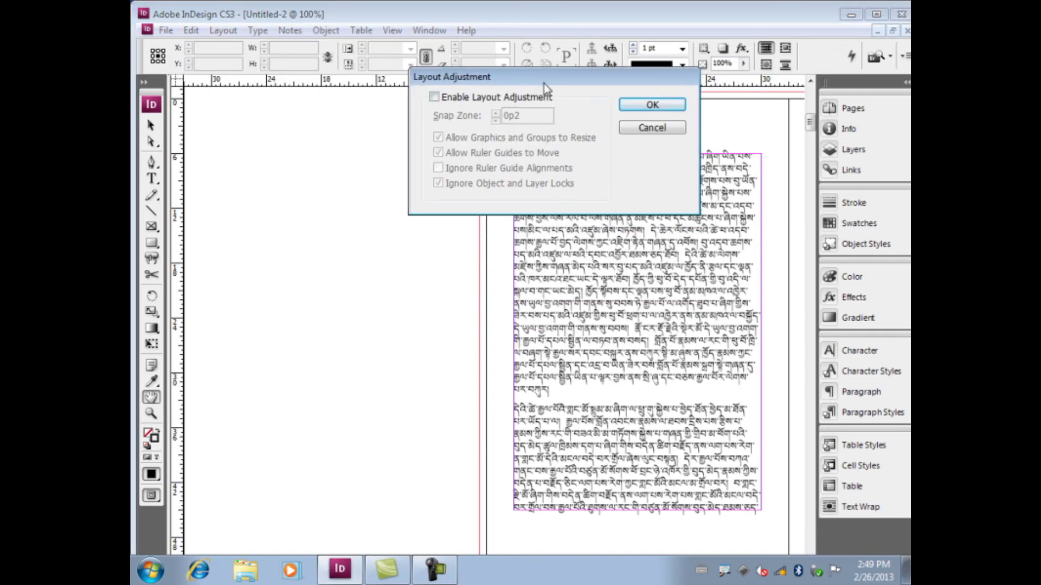
pyautogui.click(435, 98)
pyautogui.click(443, 168)
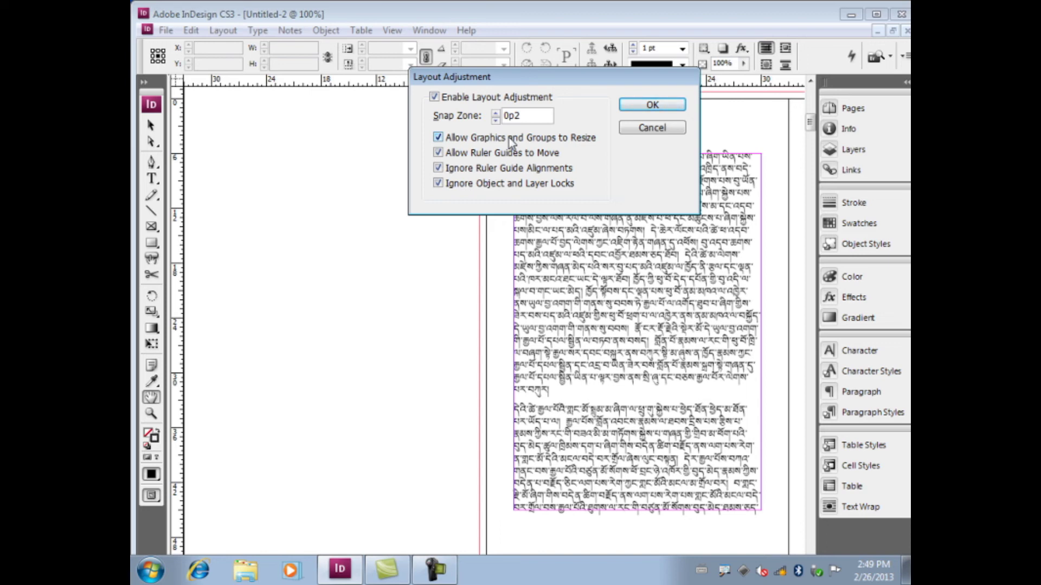
pyautogui.click(653, 105)
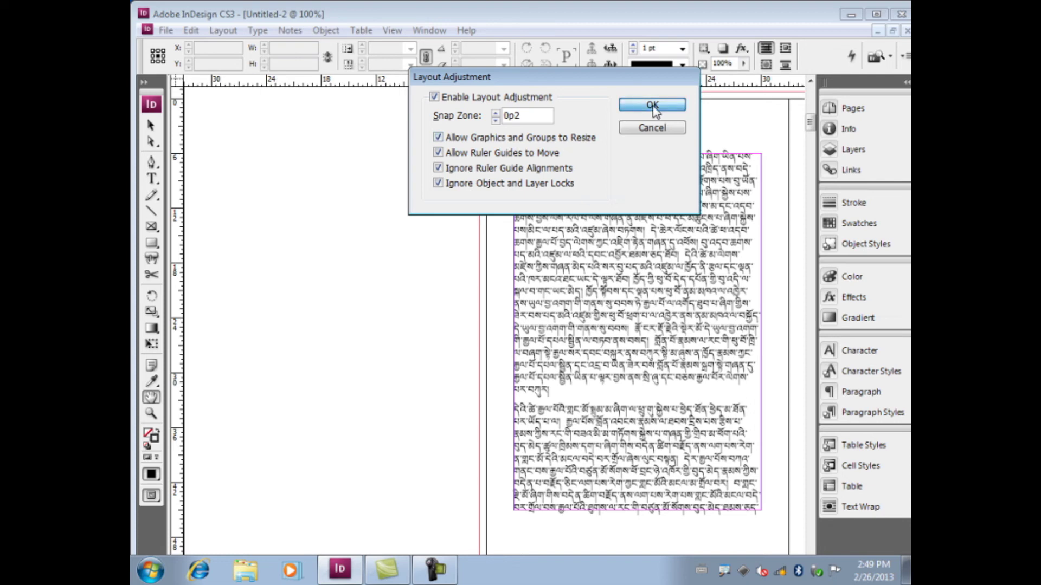
# Preview 2 and 3 columns on page 2 with the placed text, and discard the change
pyautogui.click(223, 31)
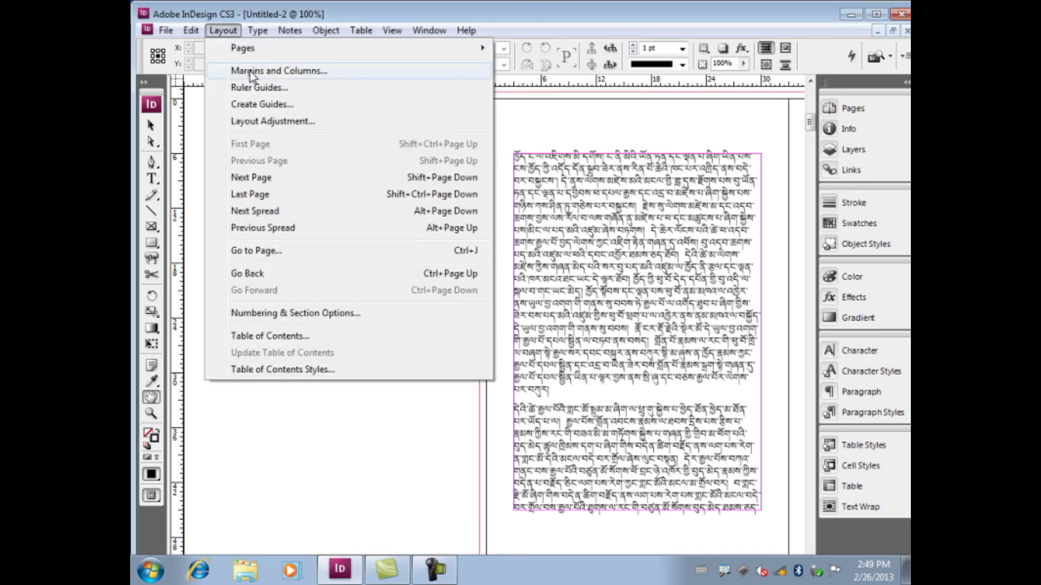
pyautogui.click(260, 69)
pyautogui.click(412, 319)
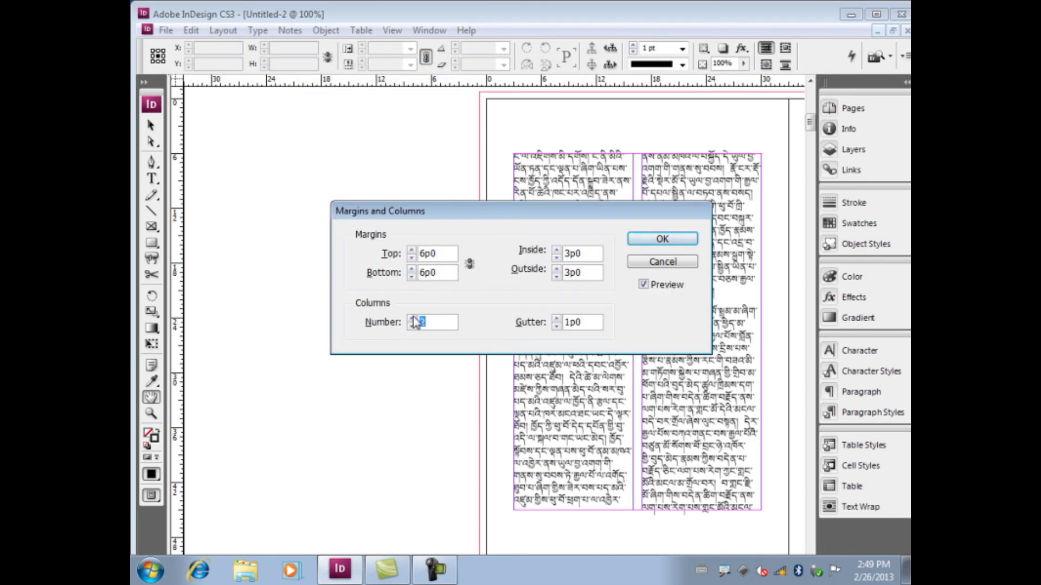
pyautogui.click(413, 319)
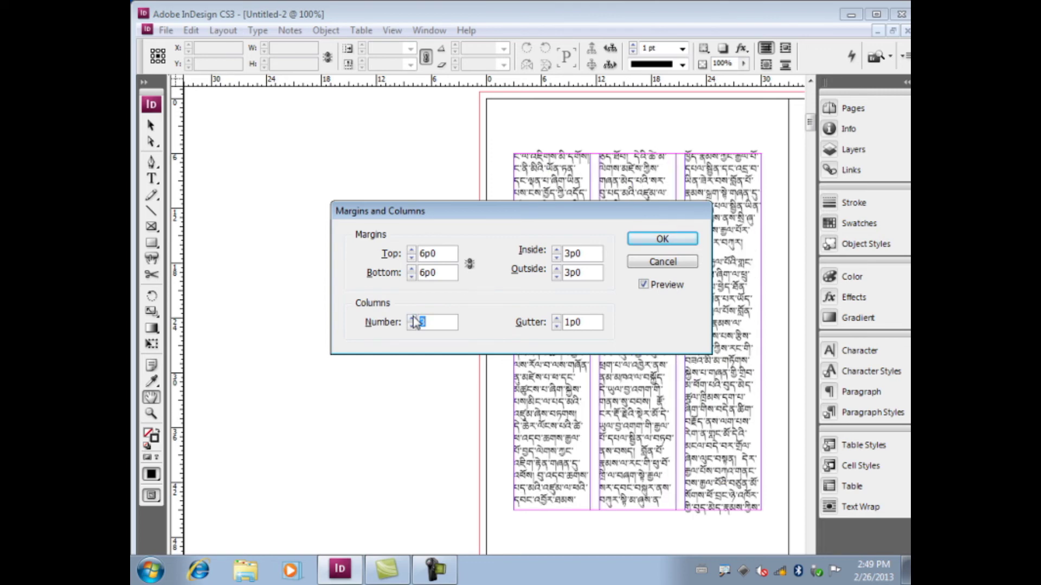
pyautogui.click(672, 266)
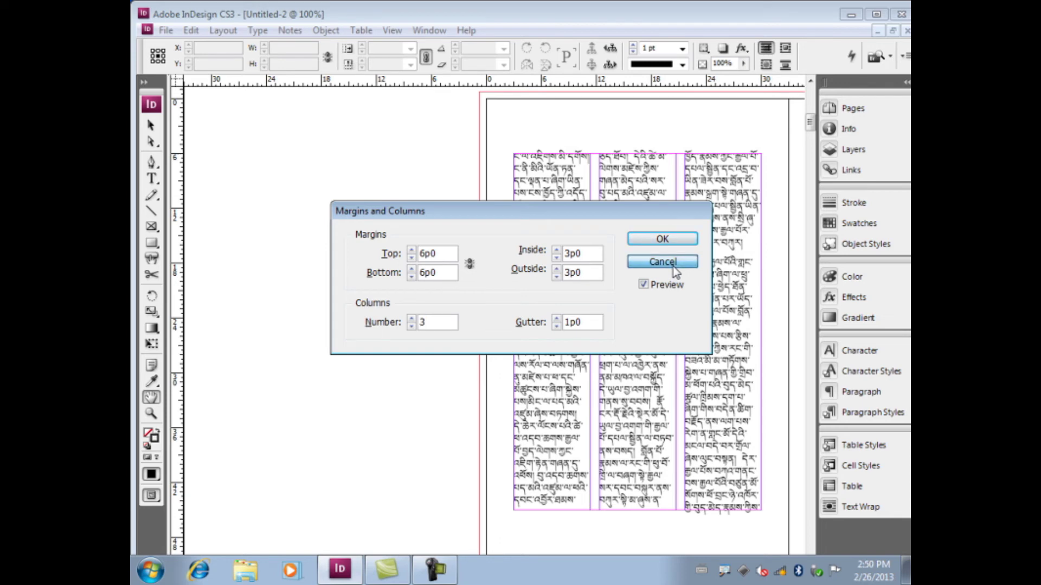
# Set the right-hand page of A-Master to 2 columns, keeping layout adjustment enabled
pyautogui.click(837, 108)
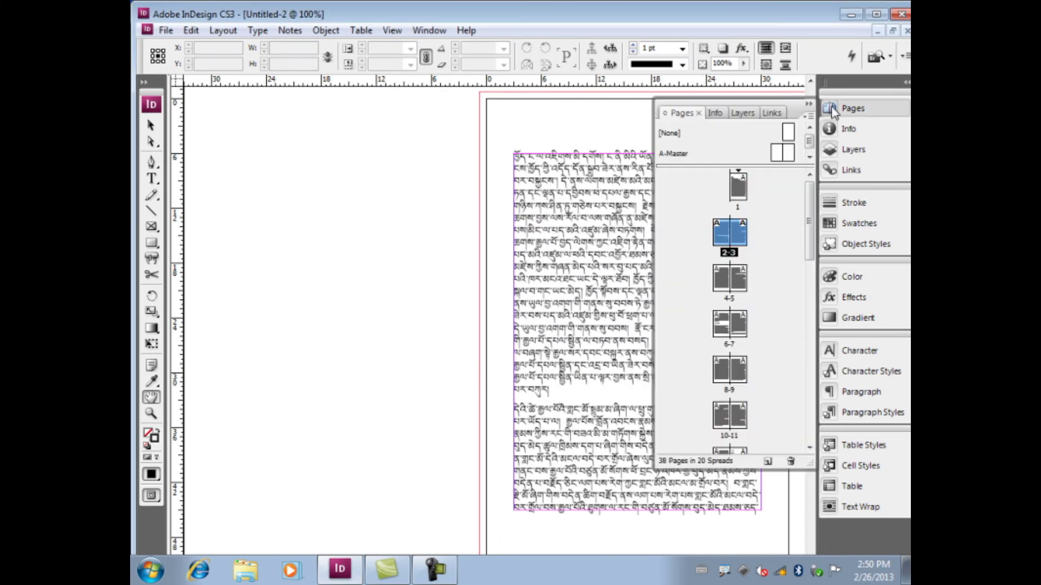
pyautogui.click(780, 154)
pyautogui.click(789, 155)
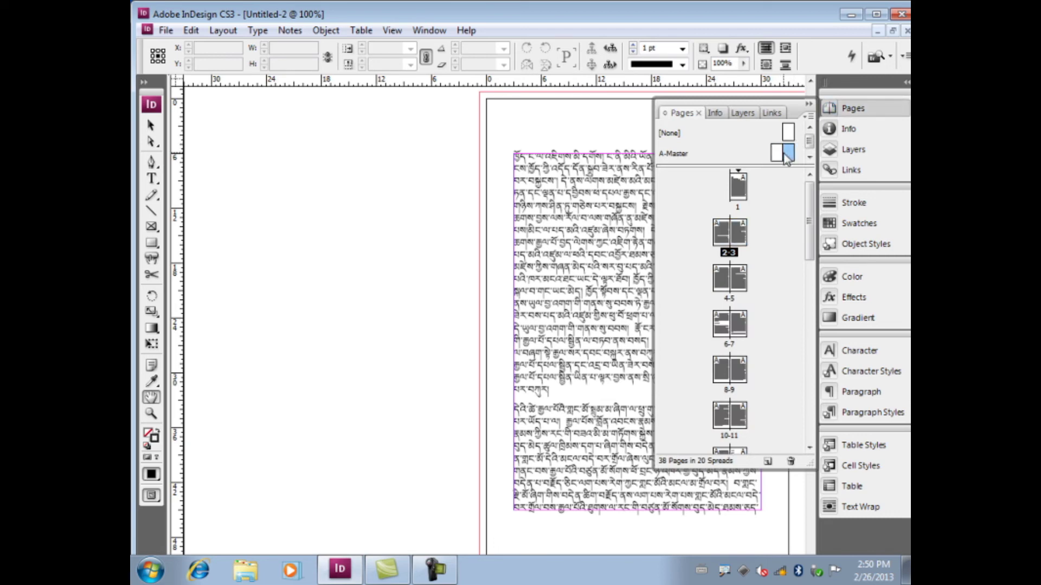
pyautogui.click(222, 30)
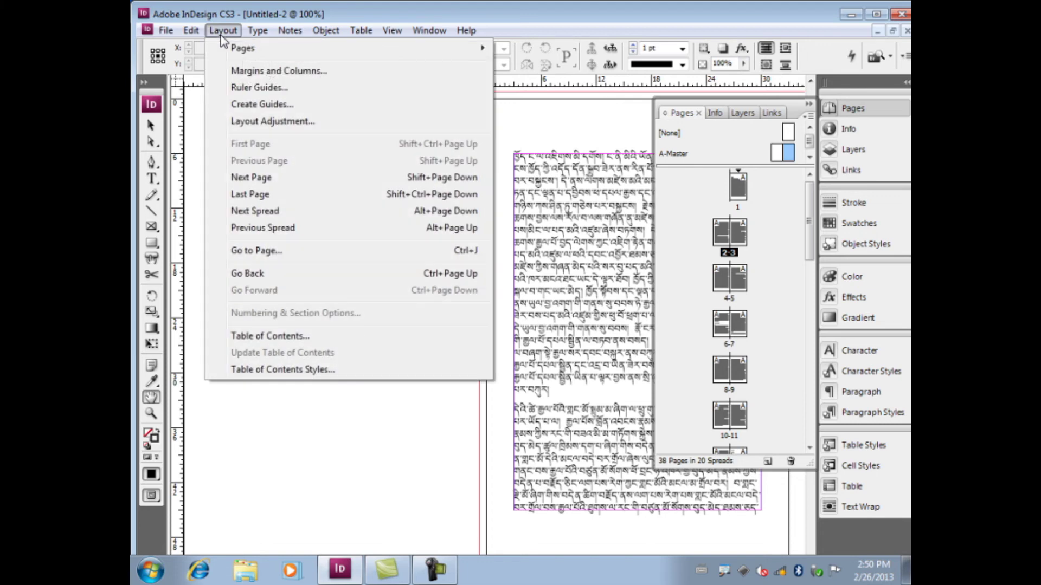
pyautogui.click(271, 123)
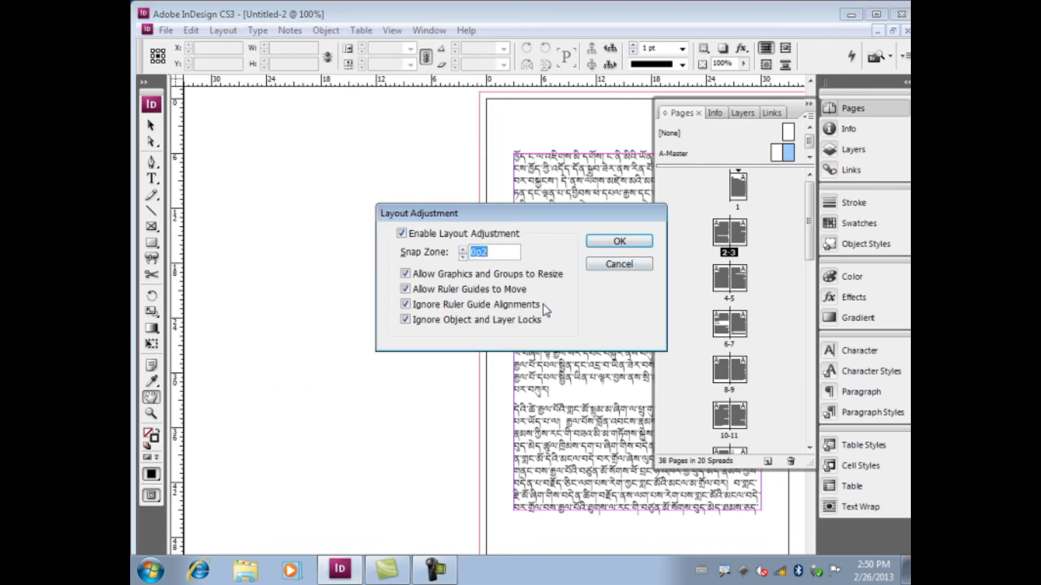
pyautogui.click(619, 241)
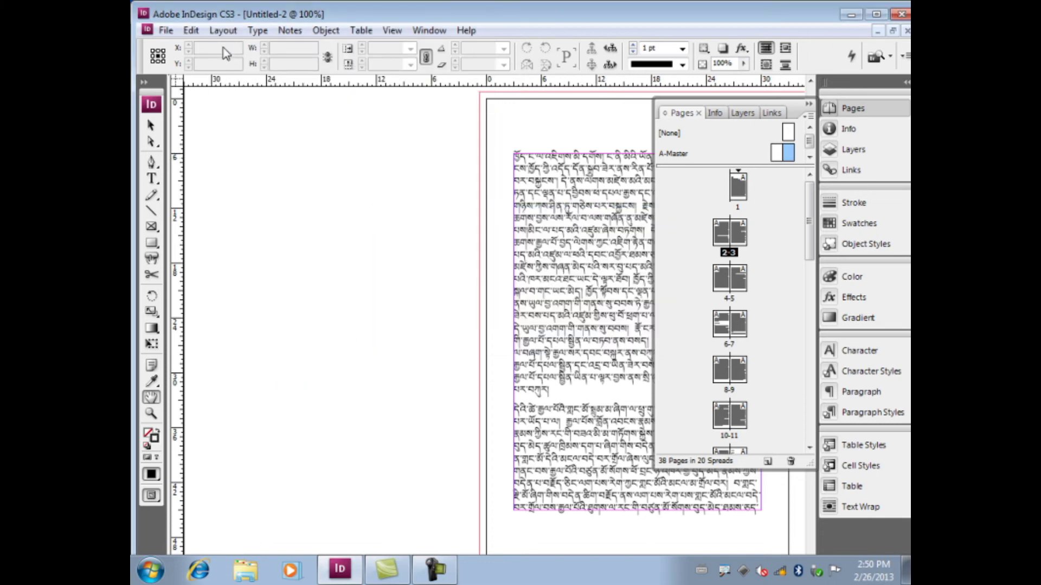
pyautogui.click(222, 30)
pyautogui.click(254, 71)
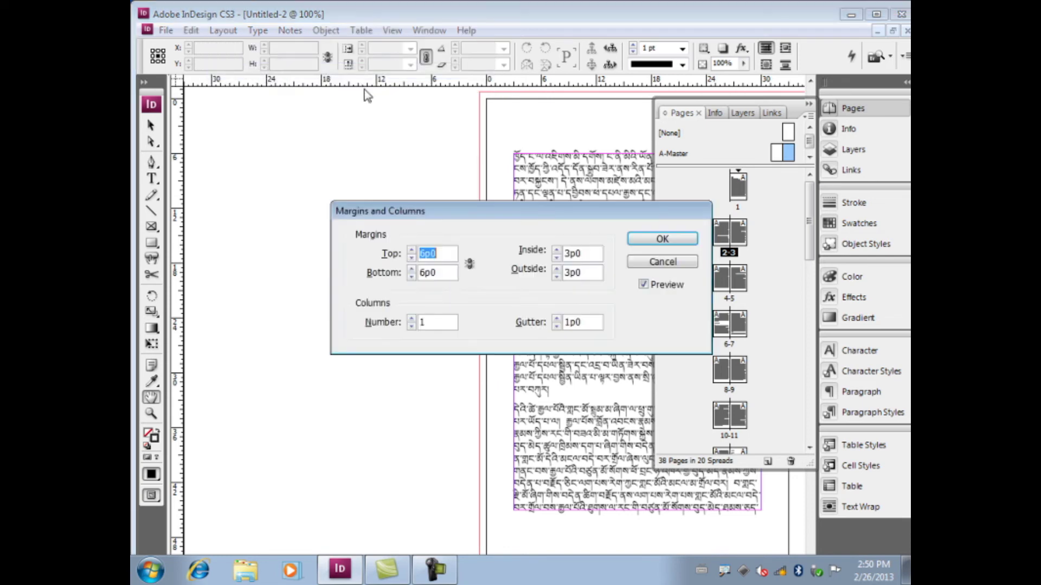
pyautogui.click(412, 319)
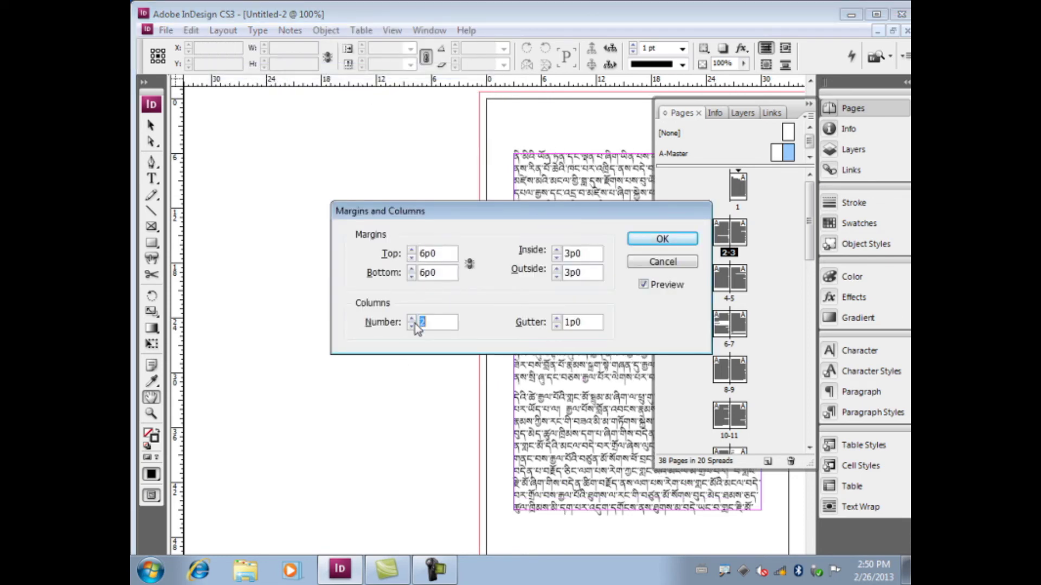
pyautogui.click(661, 239)
# Go to page 3 and look through the spreads to examine how the text follows the columns on right-hand pages
pyautogui.doubleClick(737, 237)
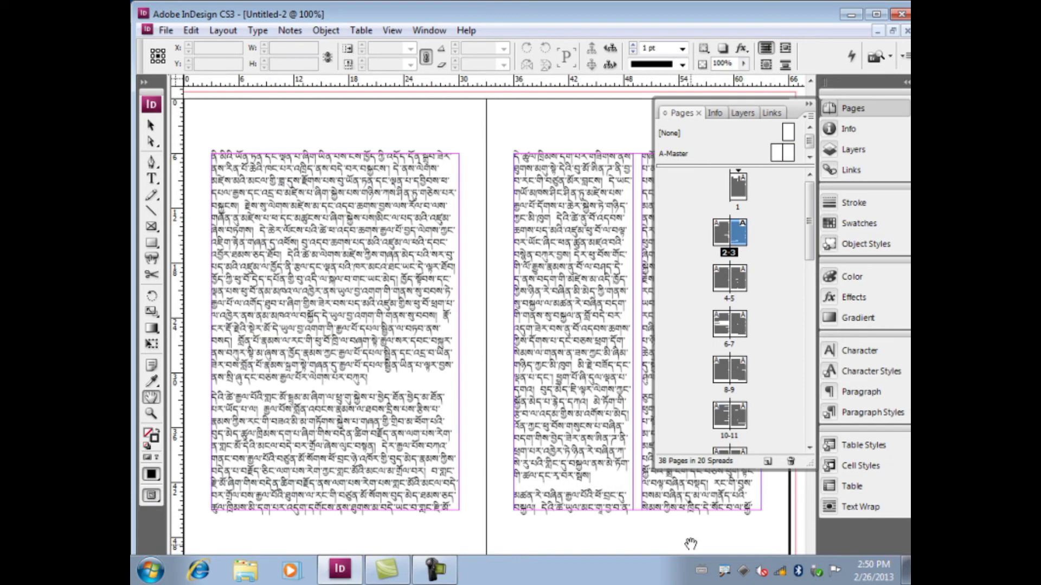
pyautogui.click(808, 107)
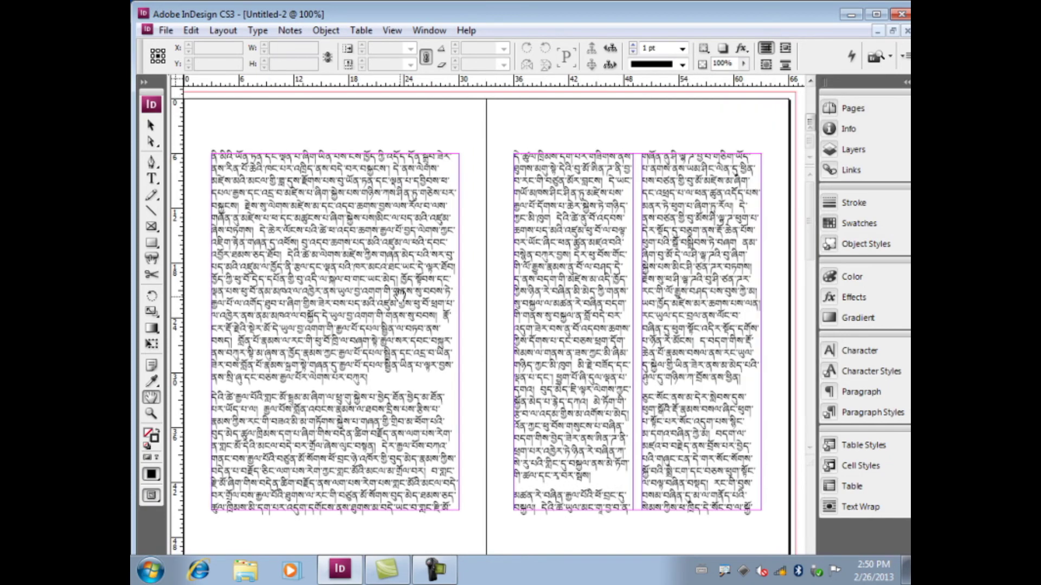
pyautogui.scroll(-6, 667, 347)
pyautogui.scroll(-6, 655, 417)
pyautogui.scroll(2, 654, 418)
pyautogui.scroll(-7, 647, 420)
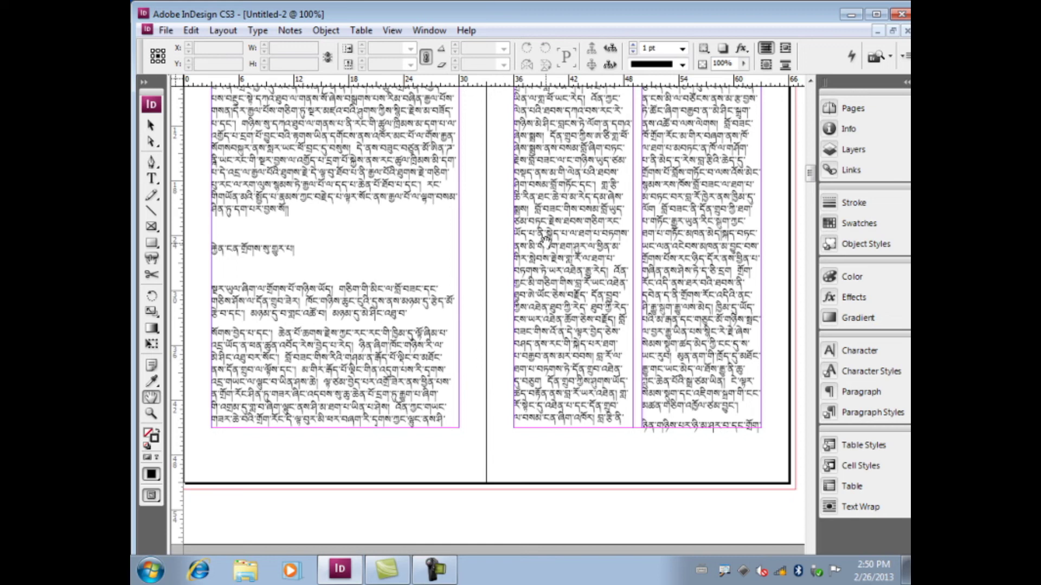
pyautogui.scroll(3, 709, 179)
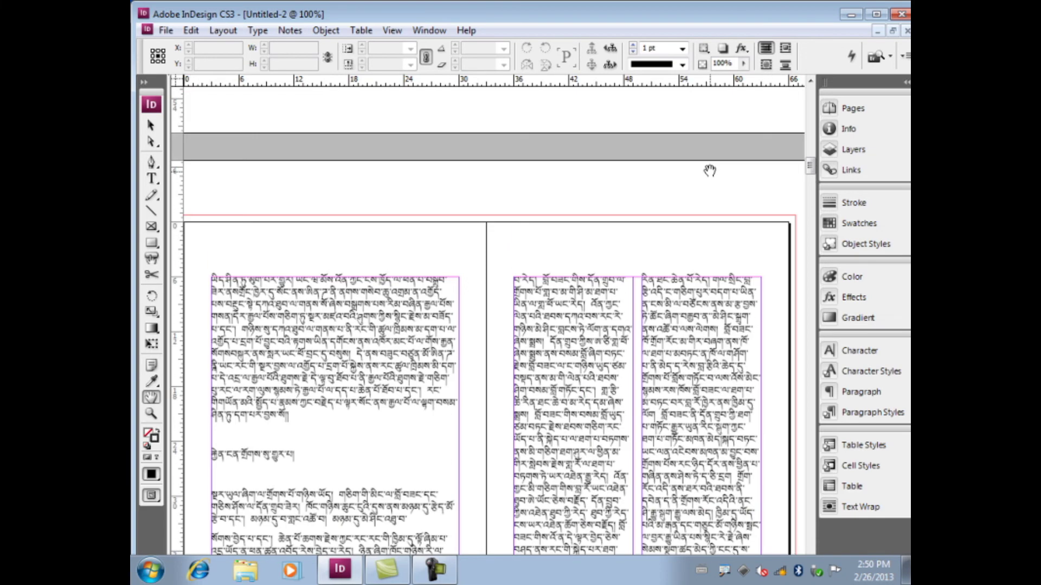
pyautogui.moveTo(810, 168); pyautogui.dragTo(810, 100)
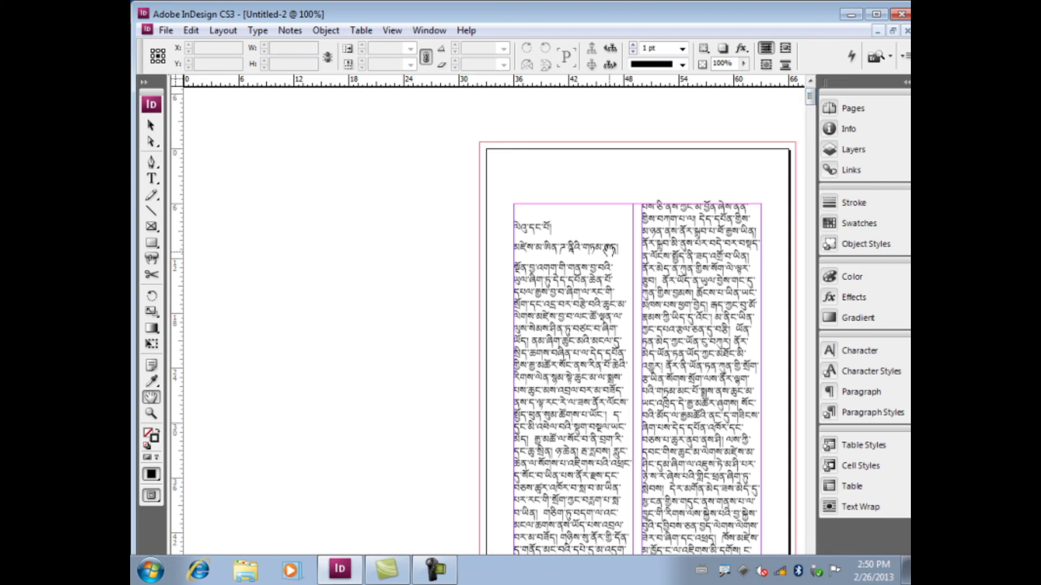
# Undo the master column change and the text placement until the document is empty
pyautogui.hotkey('ctrl', 'z')
pyautogui.hotkey('ctrl', 'z')
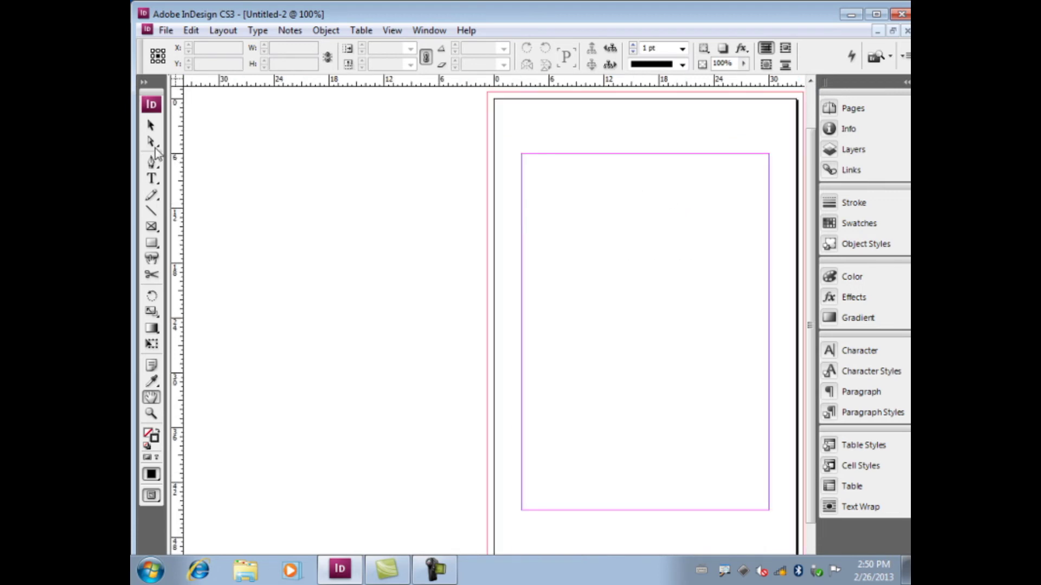
# Place the Windows_7 picture at the upper-left bleed corner of page 1, and delete it
pyautogui.click(152, 226)
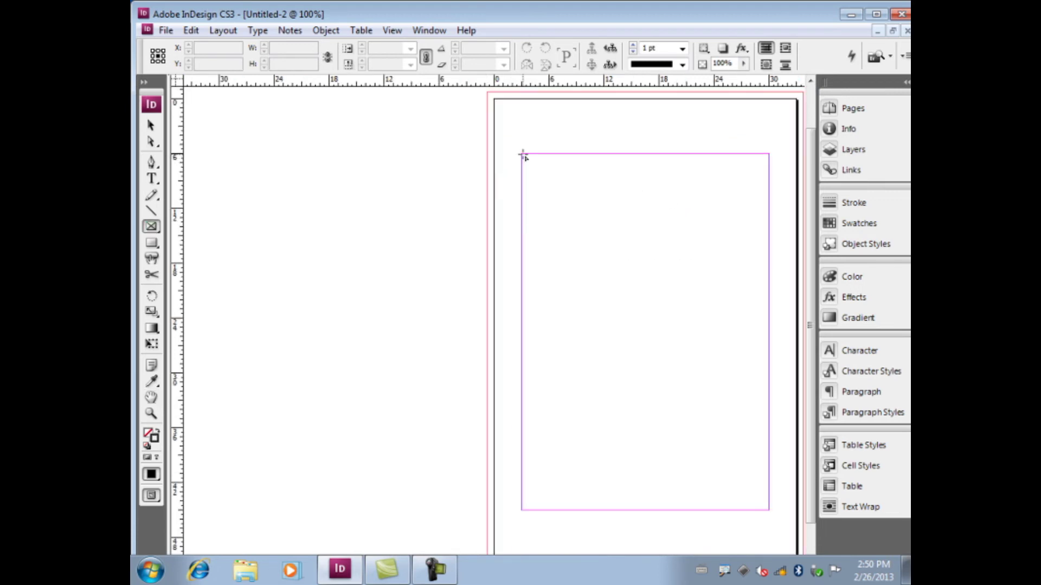
pyautogui.click(167, 31)
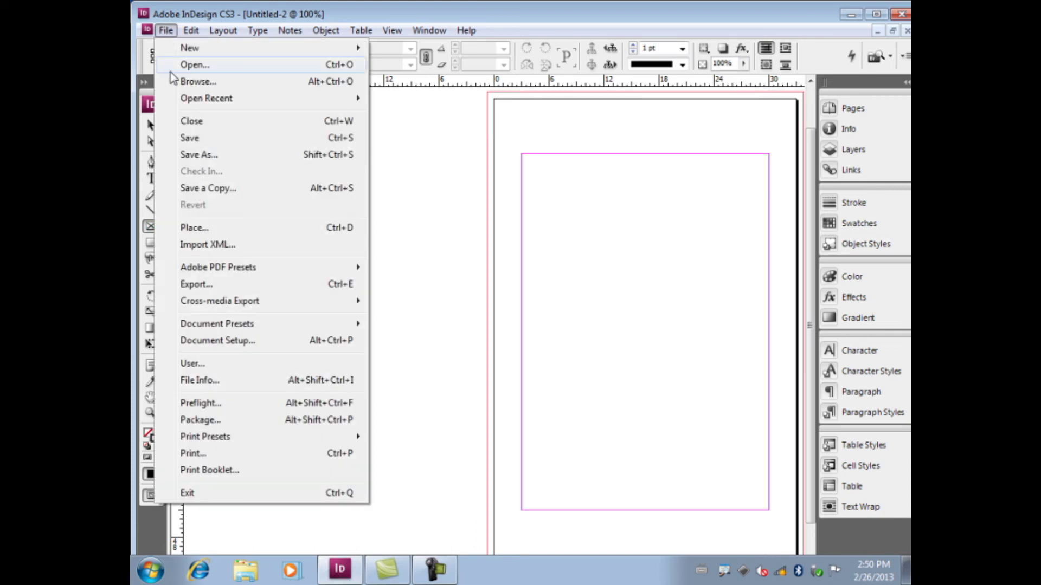
pyautogui.click(190, 225)
pyautogui.moveTo(902, 239); pyautogui.dragTo(877, 390)
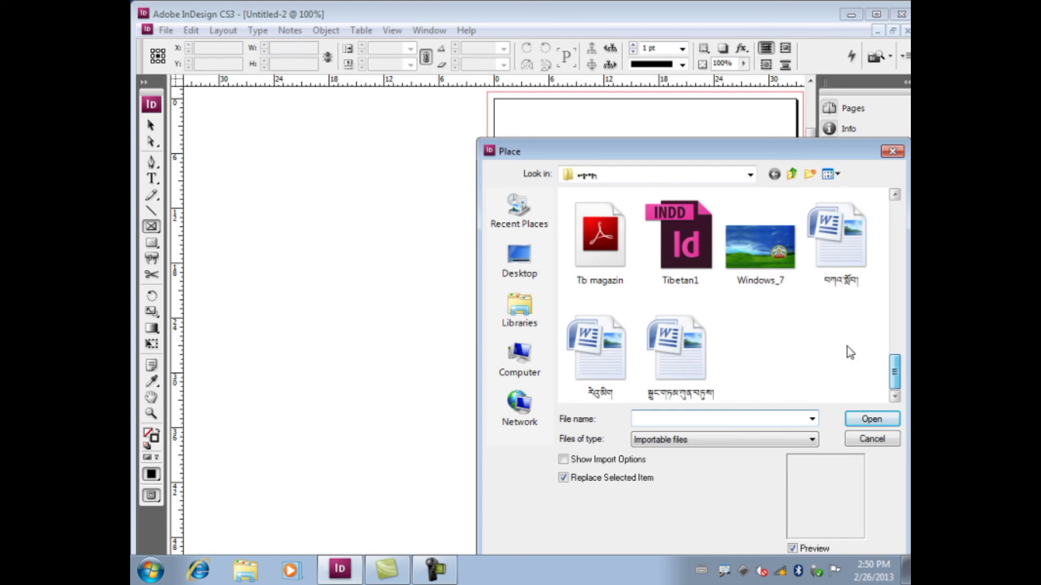
pyautogui.click(760, 247)
pyautogui.click(870, 419)
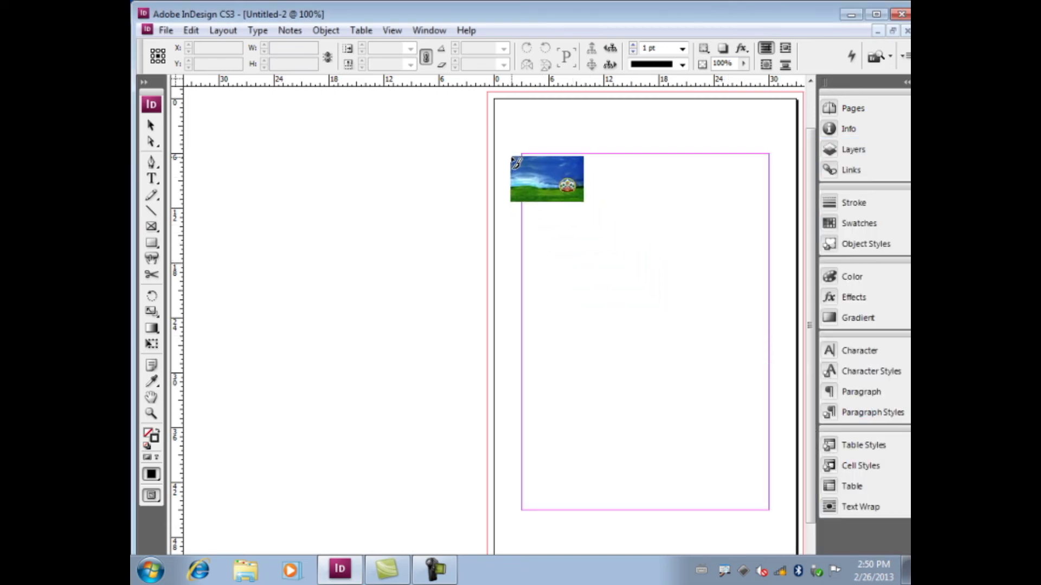
pyautogui.click(487, 94)
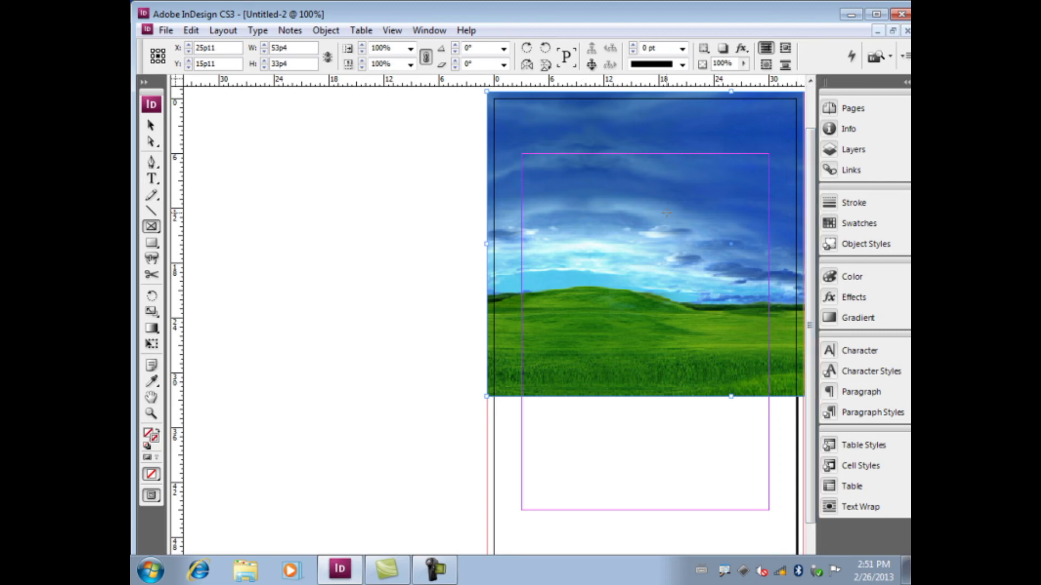
pyautogui.press('Delete')
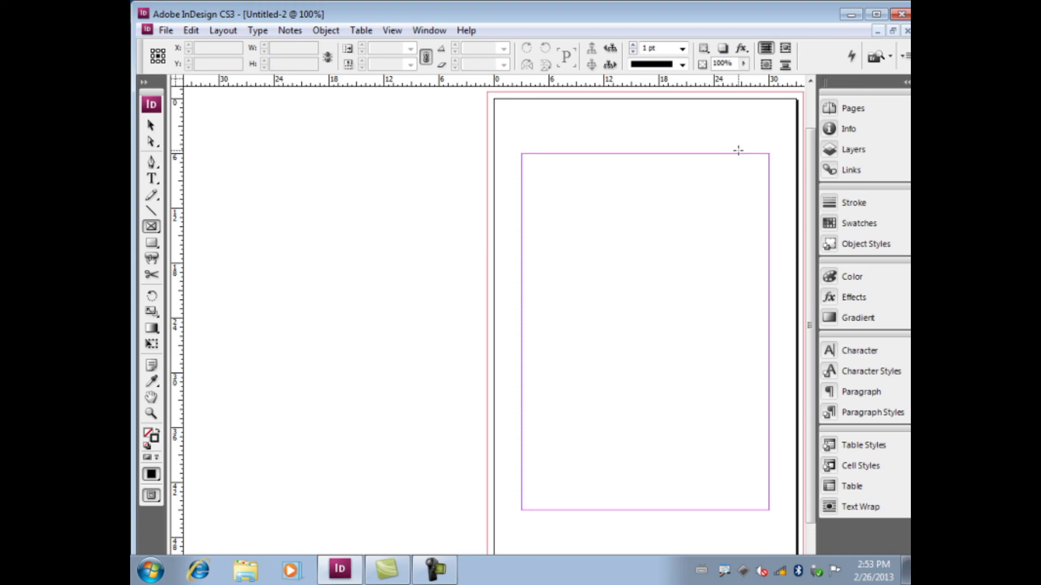
# Choose the Word document listed right after Windows_7 for placing, with Show Import Options on, and open its Microsoft Word import options
pyautogui.click(166, 31)
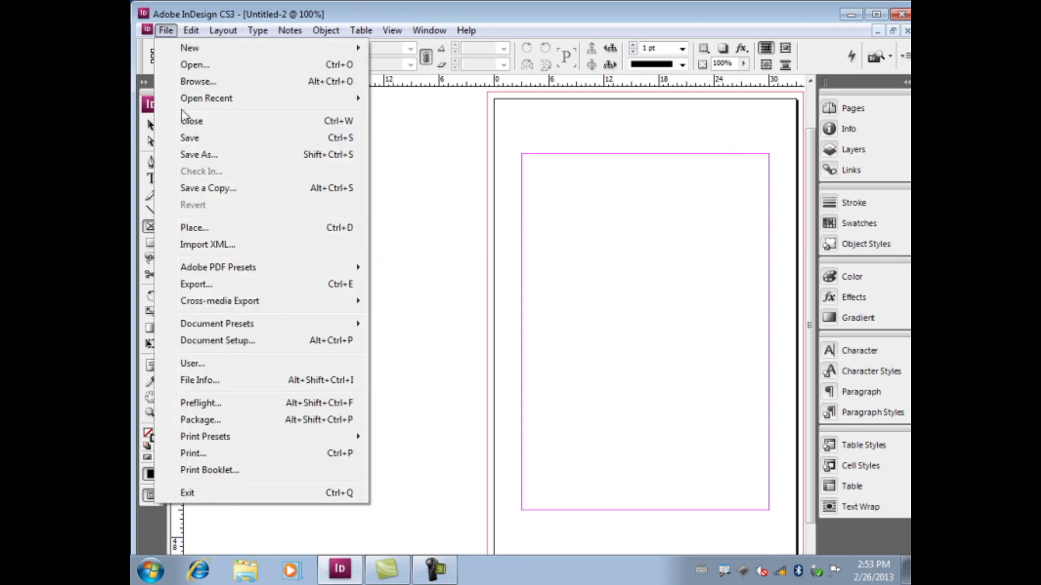
pyautogui.click(202, 228)
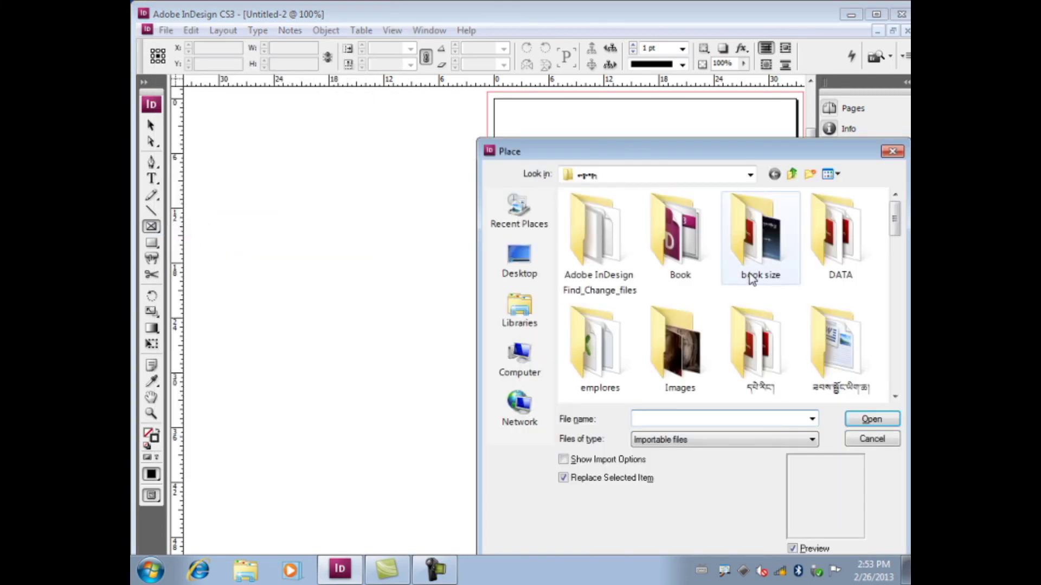
pyautogui.moveTo(895, 216); pyautogui.dragTo(894, 369)
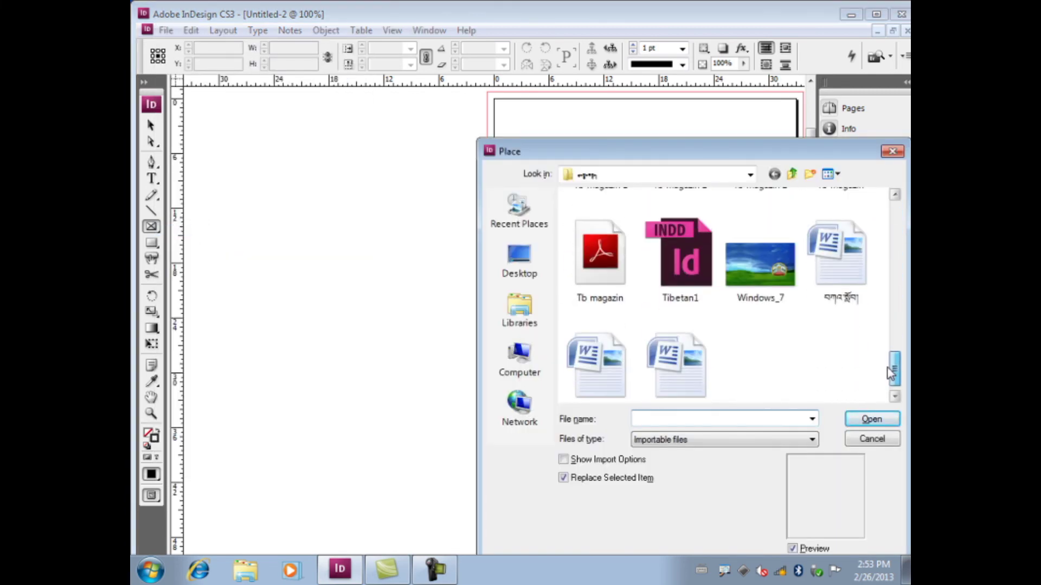
pyautogui.click(837, 258)
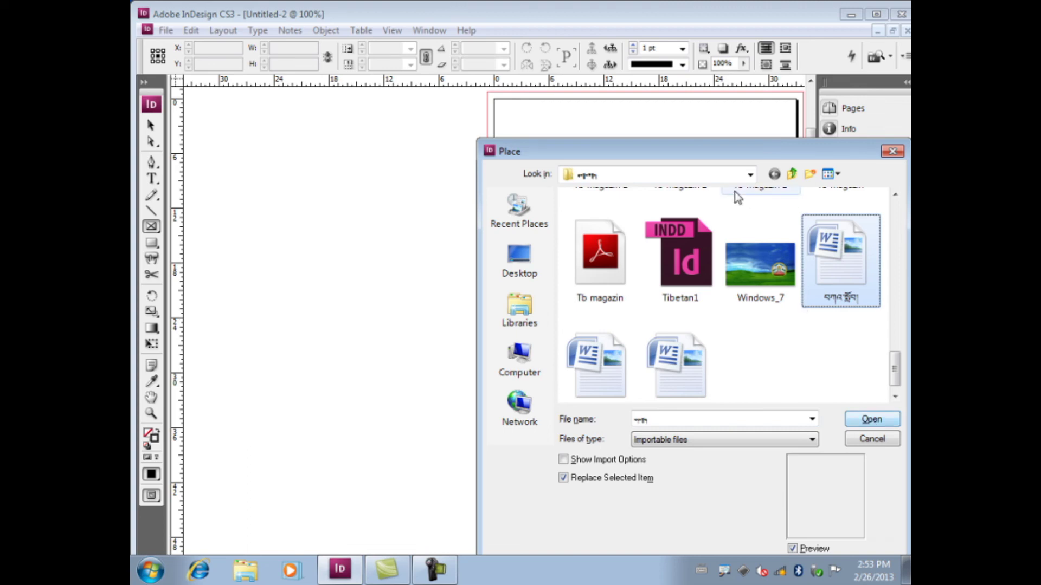
pyautogui.moveTo(709, 158); pyautogui.dragTo(593, 45)
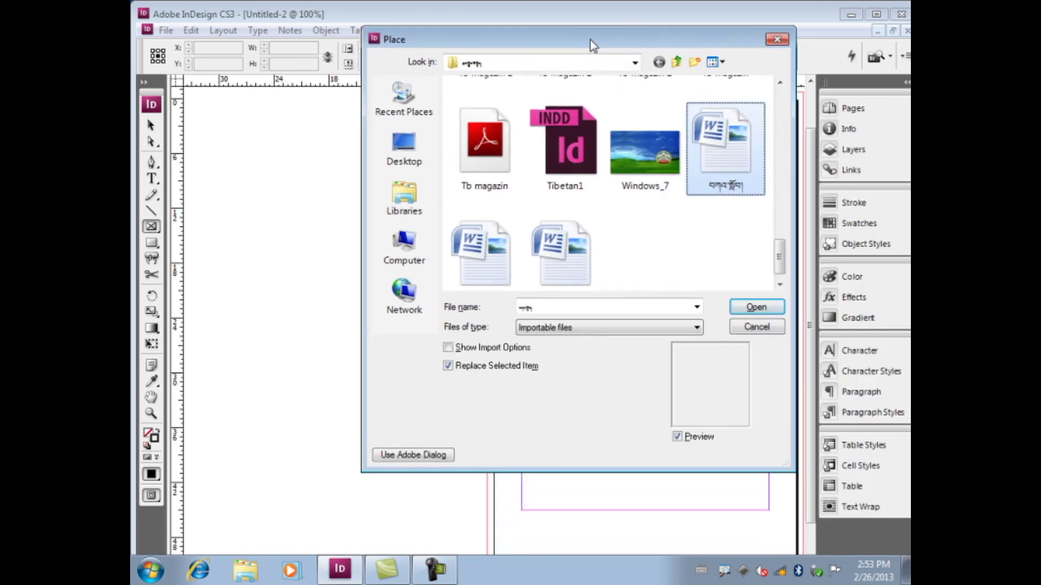
pyautogui.click(448, 347)
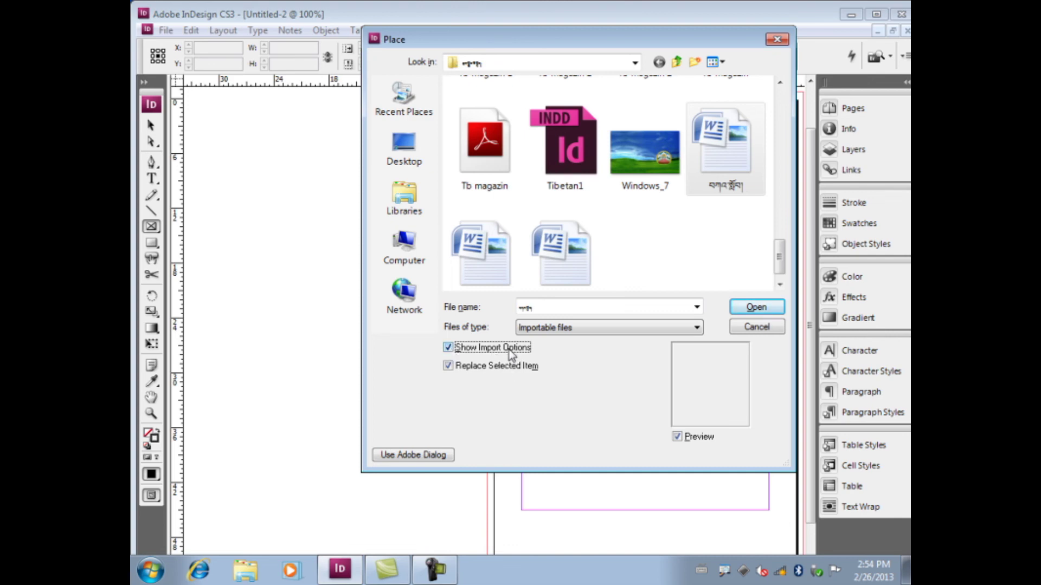
pyautogui.click(751, 312)
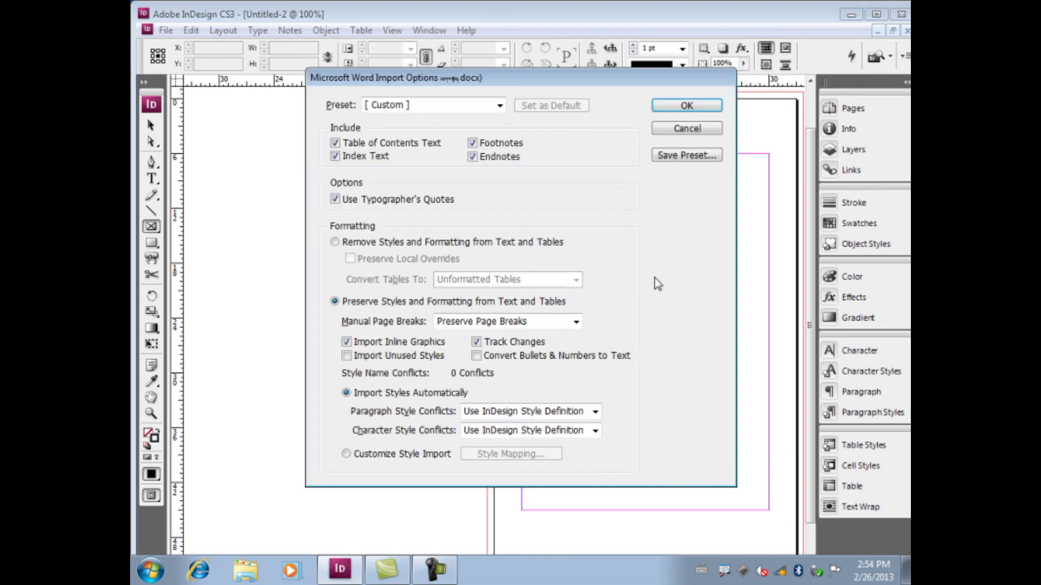
# Turn on Import Unused Styles and Convert Bullets & Numbers to Text, and place the Word document at the upper-left margin corner of page 1
pyautogui.moveTo(574, 73); pyautogui.dragTo(614, 34)
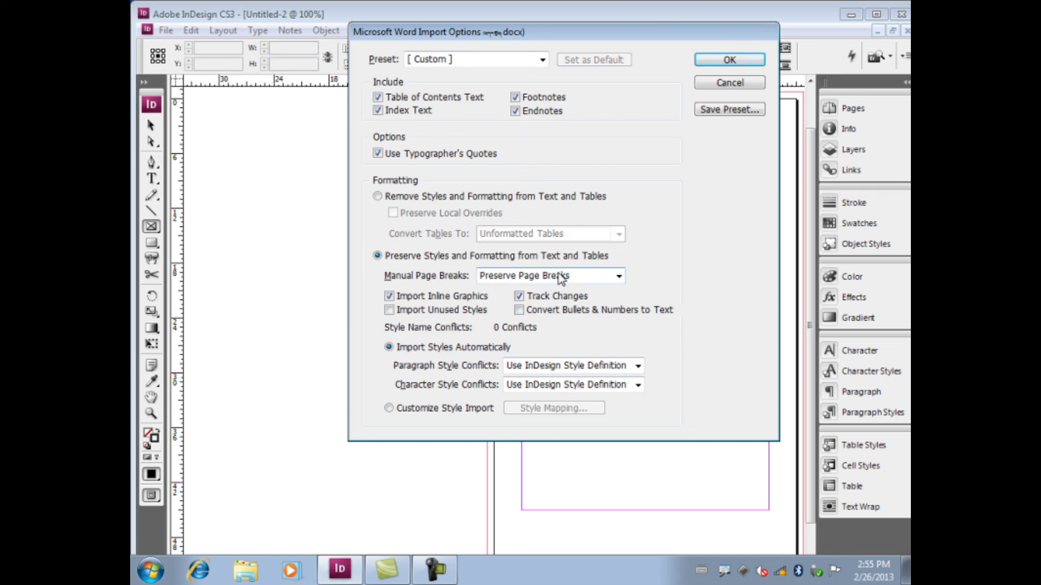
pyautogui.click(390, 310)
pyautogui.click(521, 311)
pyautogui.click(728, 60)
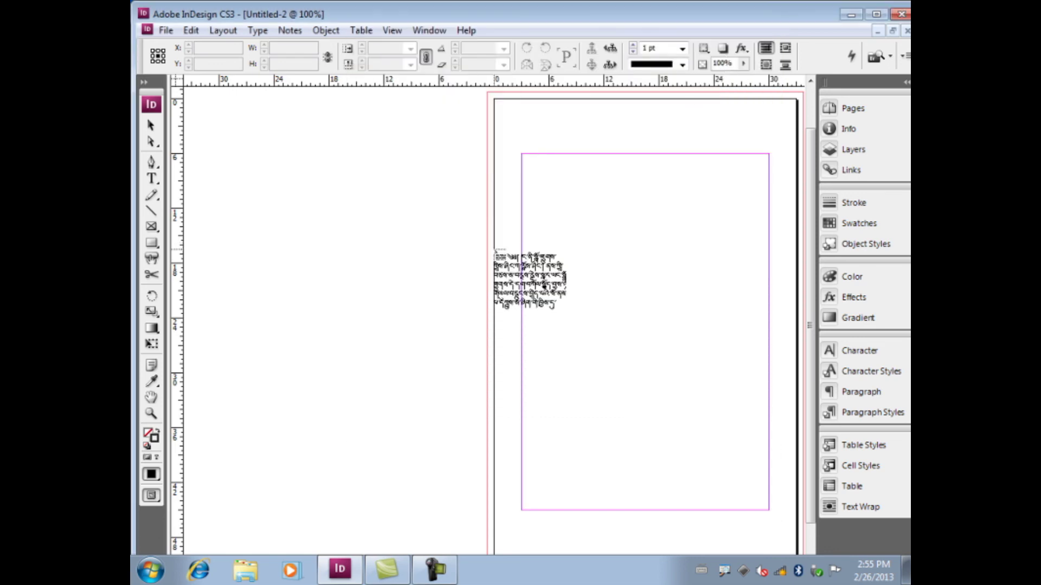
pyautogui.click(523, 156)
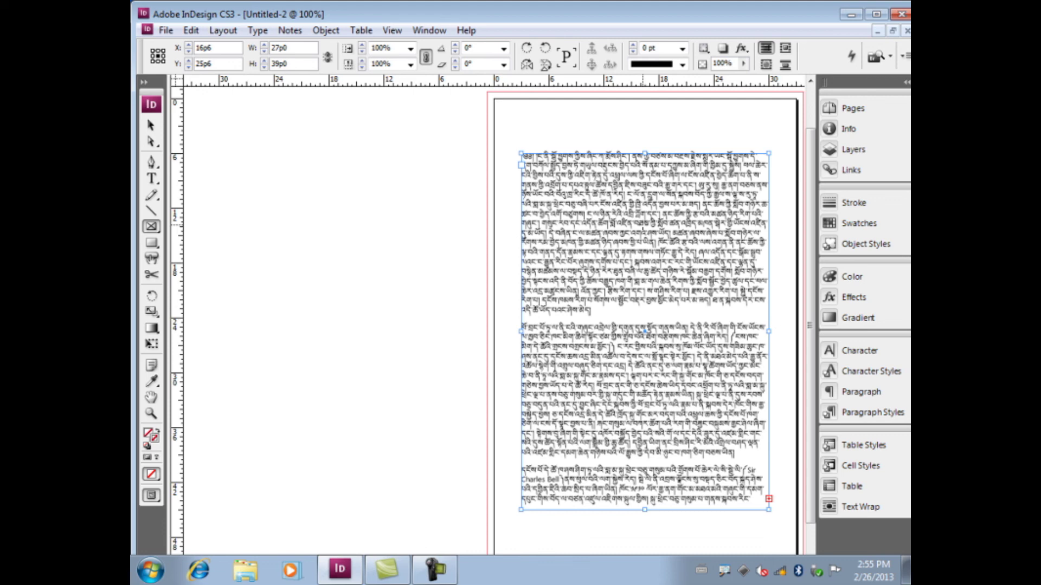
# Switch to the Word file named Document and make its heading line bold
pyautogui.click(851, 14)
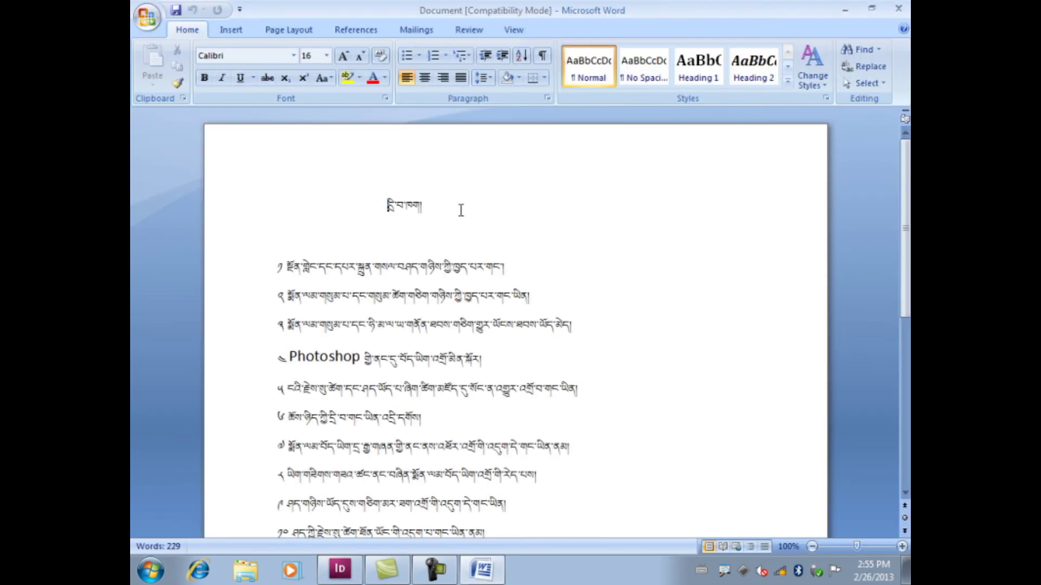
pyautogui.click(430, 210)
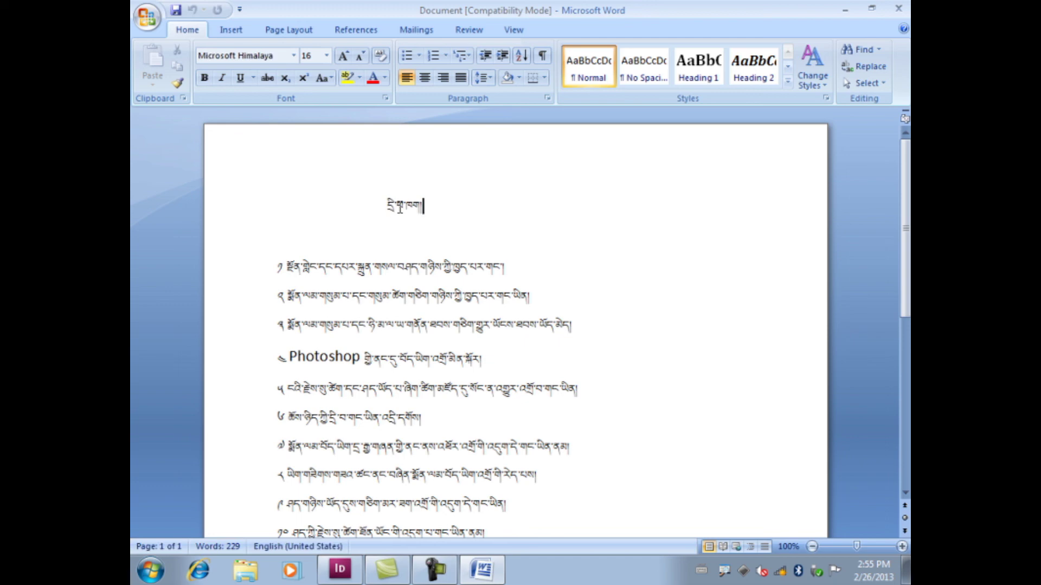
pyautogui.click(387, 206)
pyautogui.hotkey('shift', 'Right')
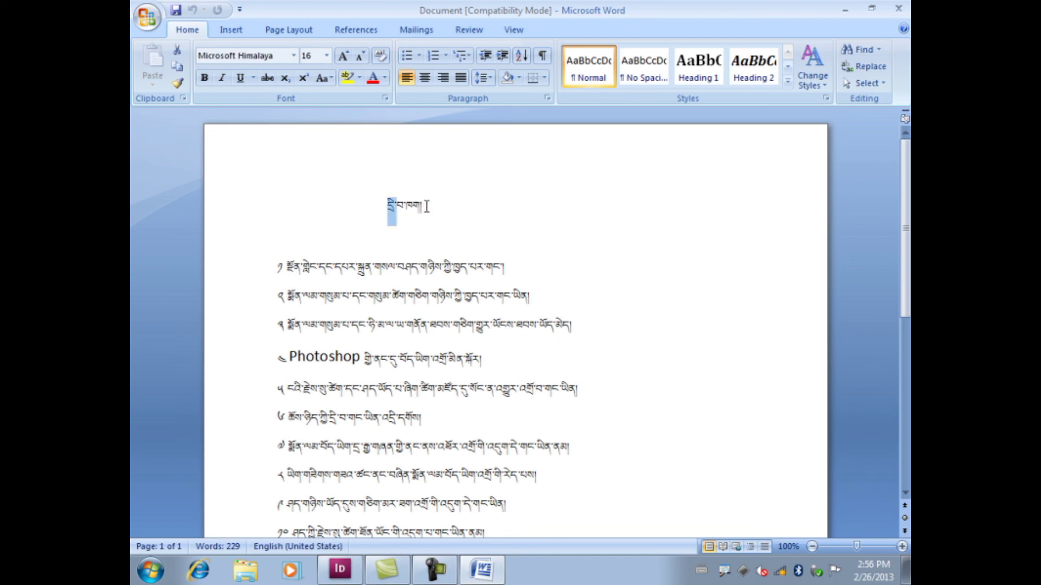
pyautogui.hotkey('shift', 'Right')
pyautogui.hotkey('shift', 'Right')
pyautogui.hotkey('shift', 'Right')
pyautogui.click(206, 79)
# Italicize the first numbered line below the heading
pyautogui.click(320, 270)
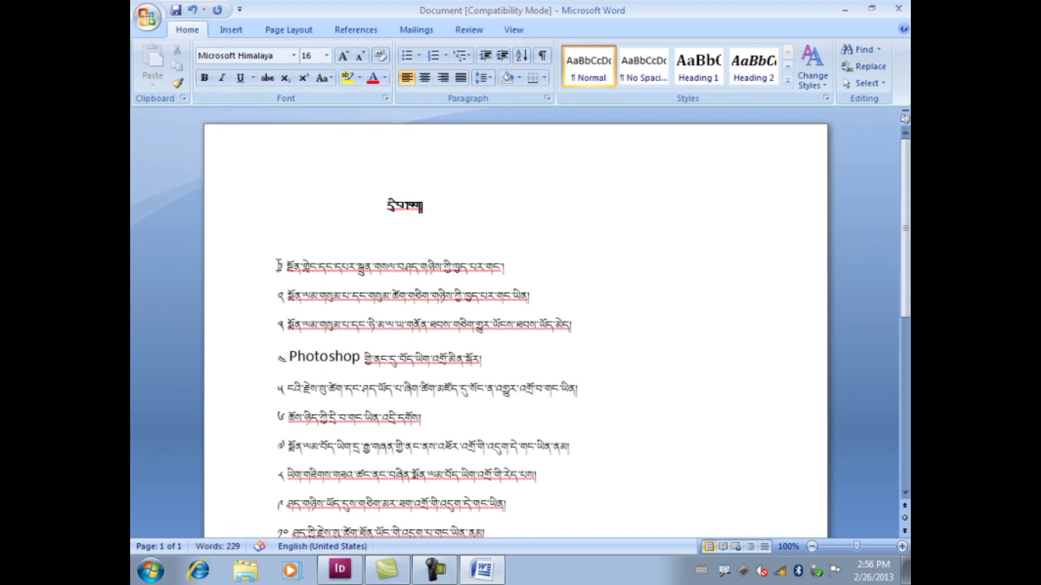
pyautogui.keyDown('shift'); pyautogui.click(506, 273); pyautogui.keyUp('shift')
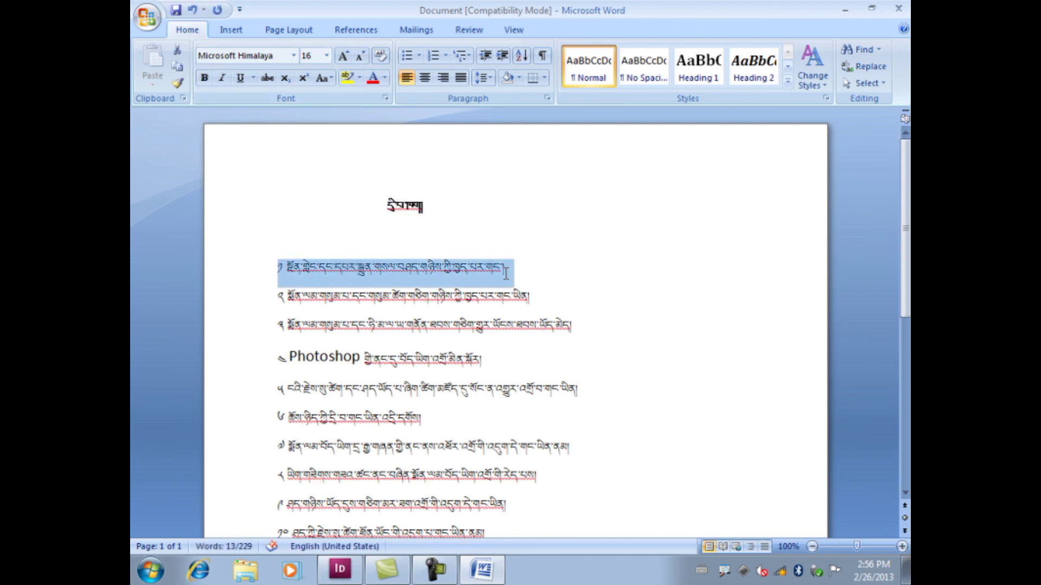
pyautogui.click(222, 78)
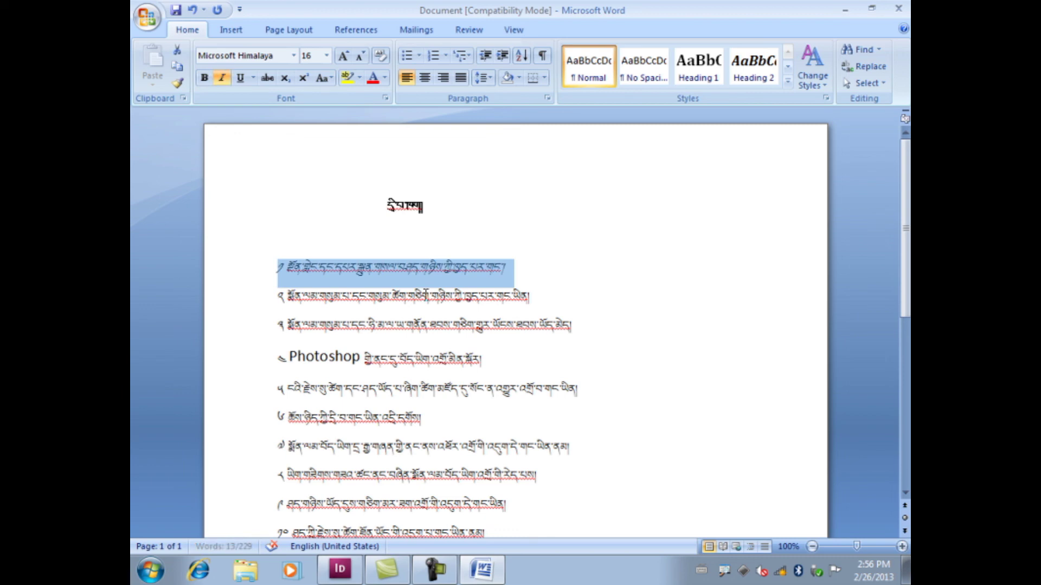
pyautogui.click(428, 269)
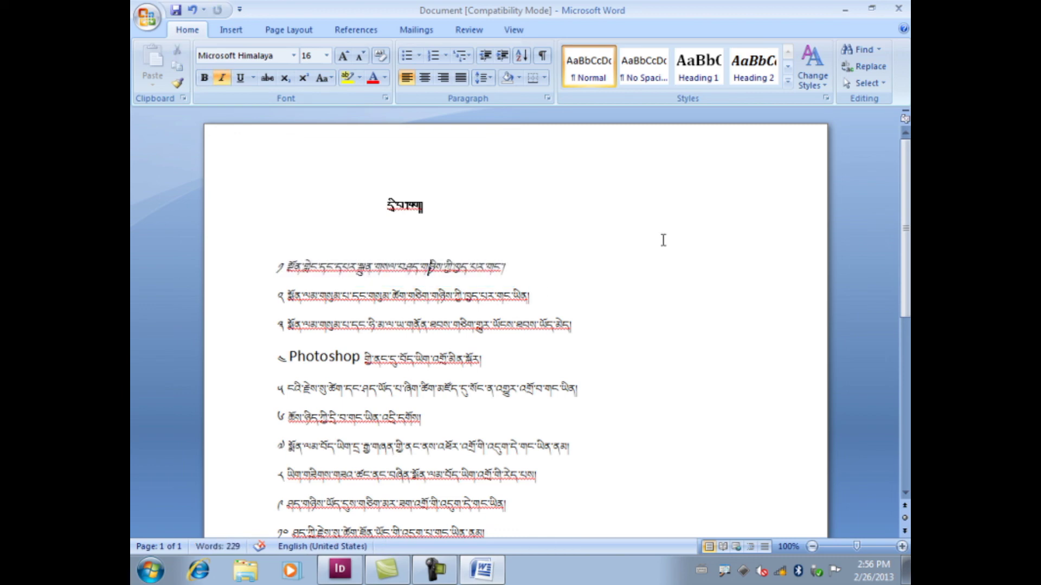
# Switch back to InDesign and import Document.rtf from the Desktop, keeping its RTF import options as they are
pyautogui.click(845, 10)
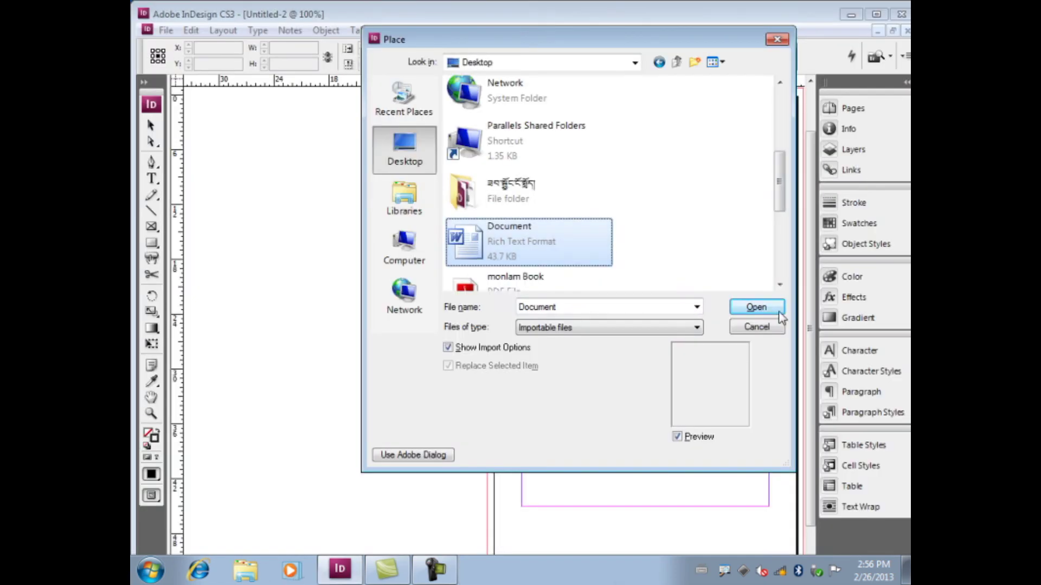
pyautogui.click(757, 307)
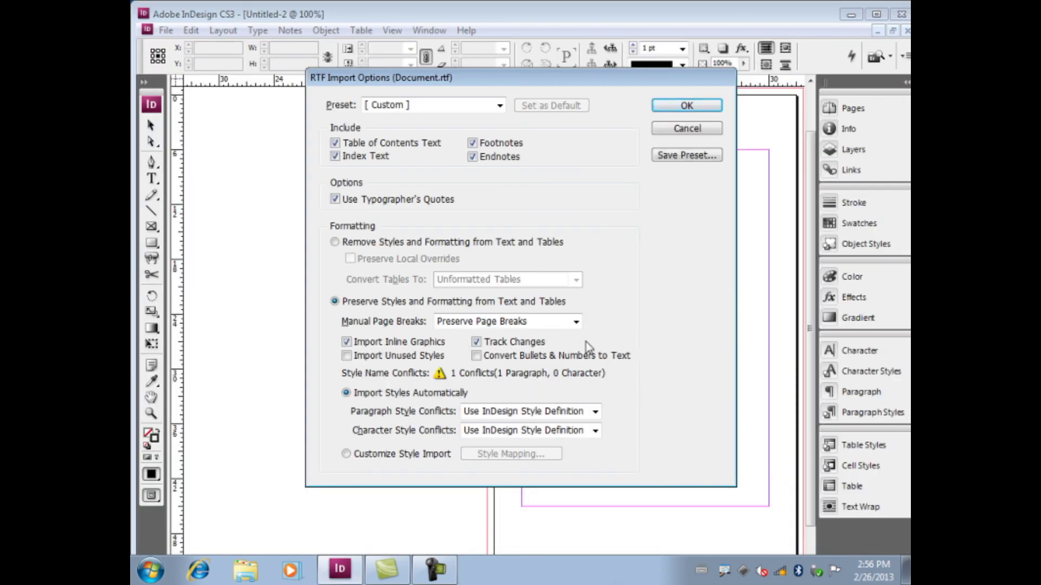
pyautogui.click(686, 105)
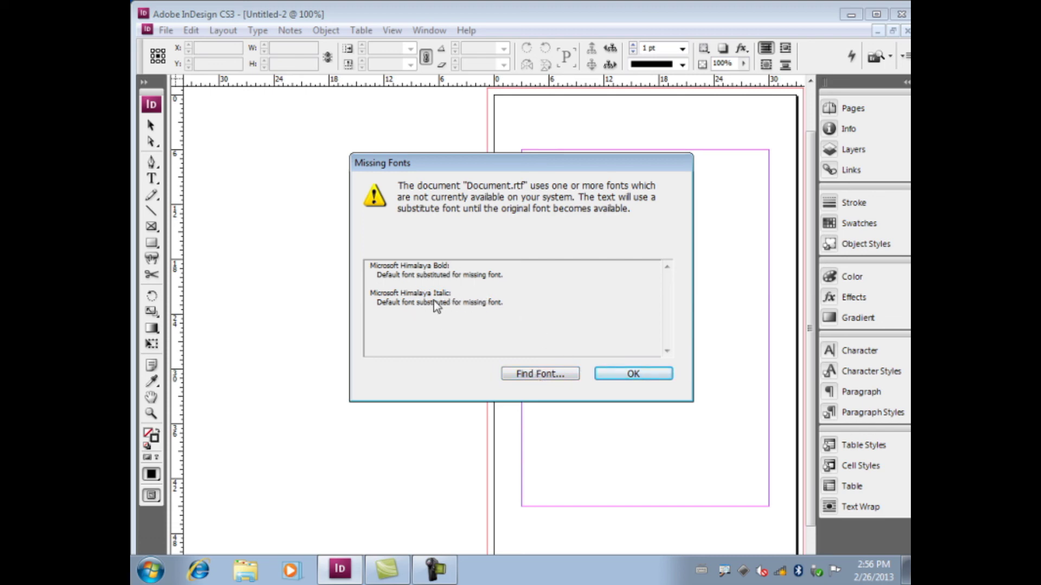
# Open Find Font from the missing-fonts warning and examine the missing and available fonts listed for the document
pyautogui.click(533, 374)
pyautogui.click(472, 199)
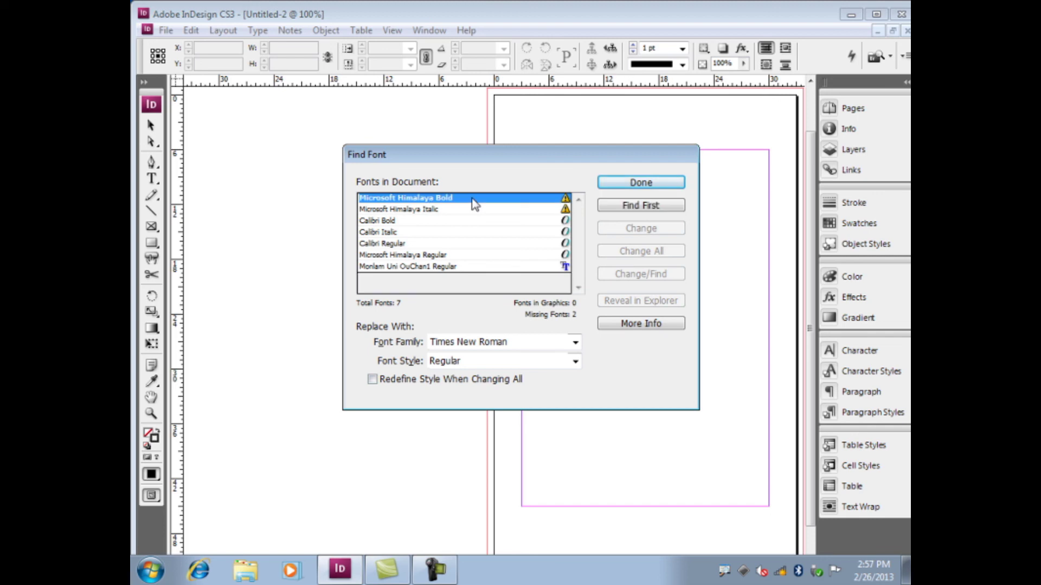
pyautogui.click(442, 211)
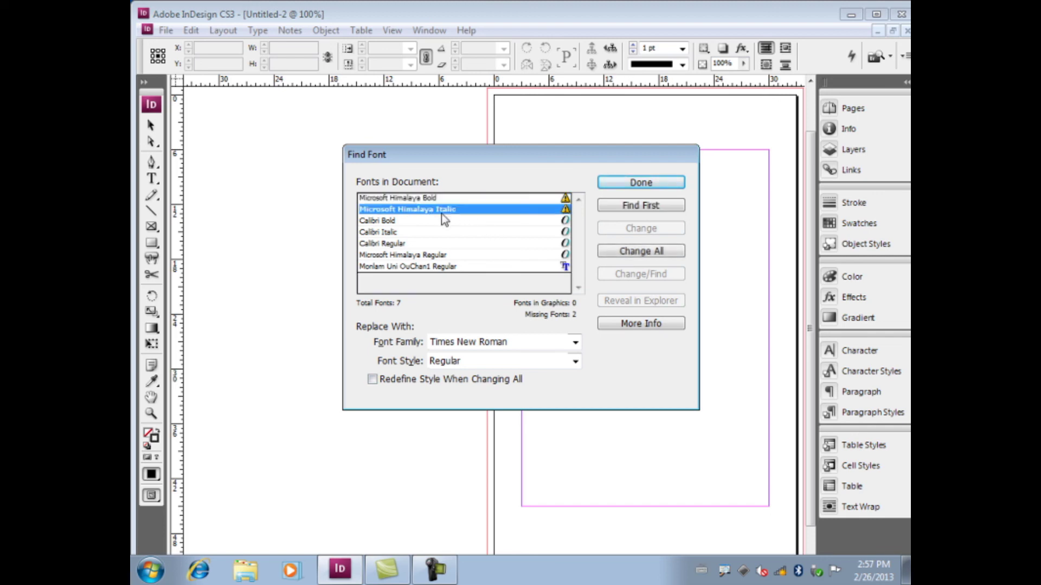
pyautogui.click(388, 222)
pyautogui.click(386, 243)
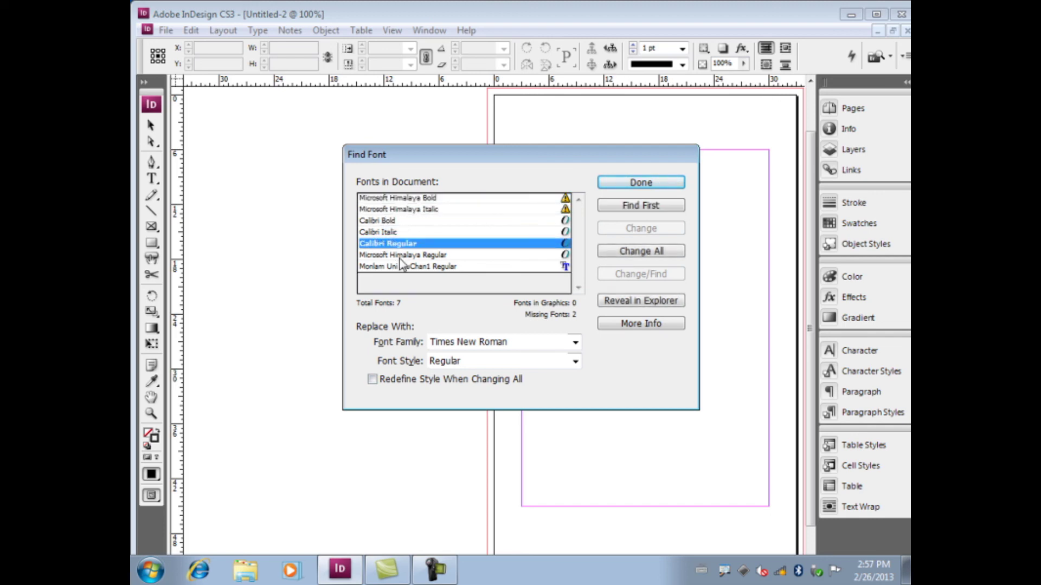
# Replace all uses of Microsoft Himalaya Bold and Microsoft Himalaya Italic with Monlam Uni OuChan1 Regular
pyautogui.click(498, 198)
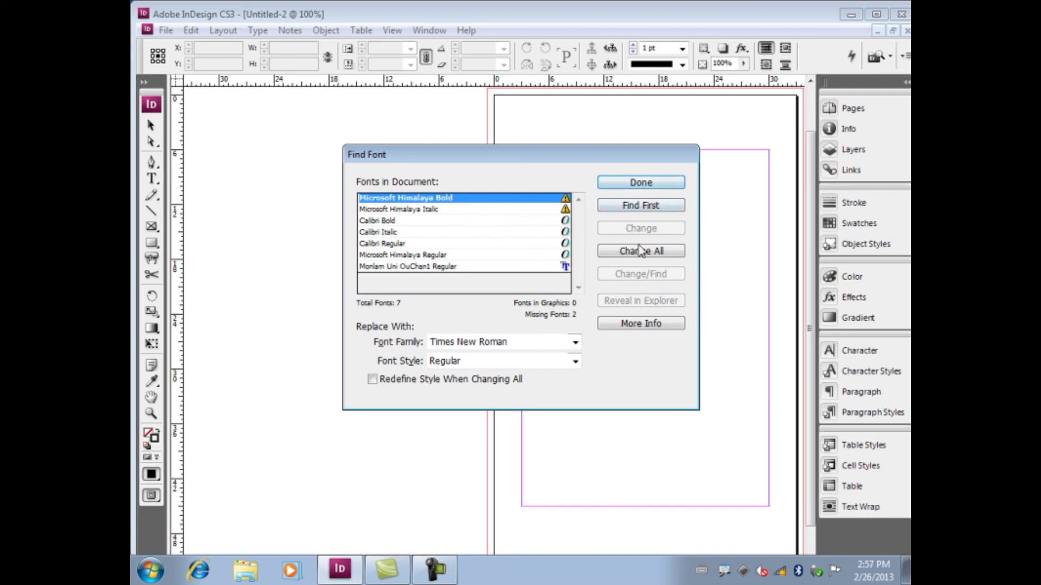
pyautogui.click(574, 342)
pyautogui.moveTo(586, 249)
pyautogui.mouseDown()
pyautogui.moveTo(587, 158)
pyautogui.moveTo(588, 255)
pyautogui.mouseUp()
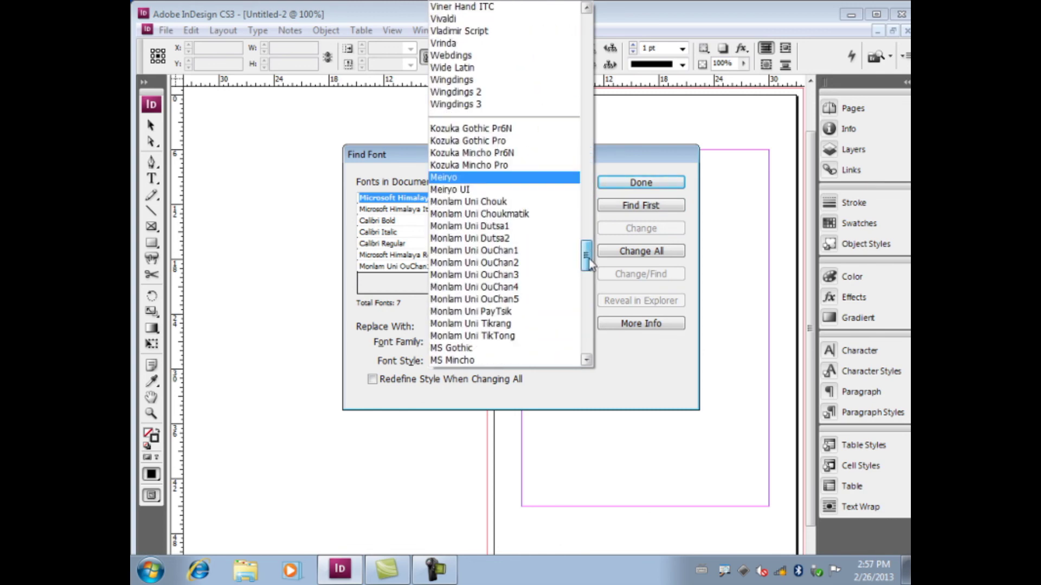
pyautogui.click(535, 252)
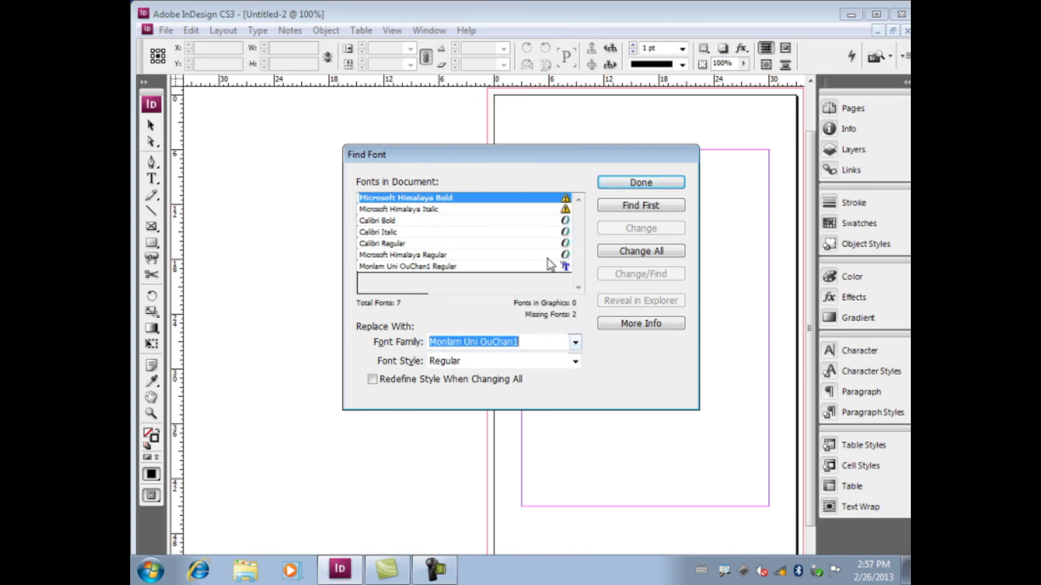
pyautogui.click(645, 250)
pyautogui.click(493, 199)
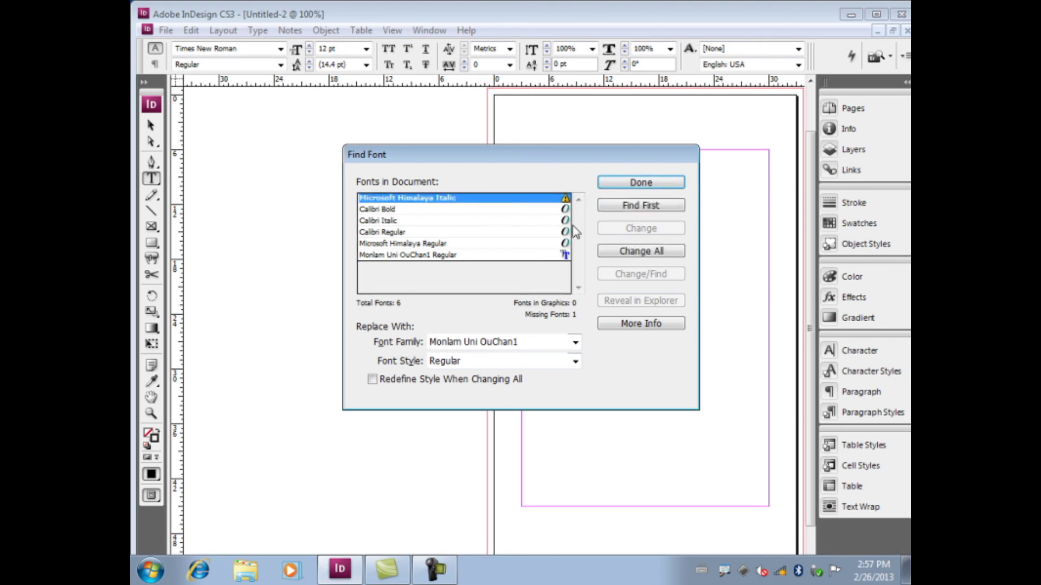
pyautogui.click(645, 251)
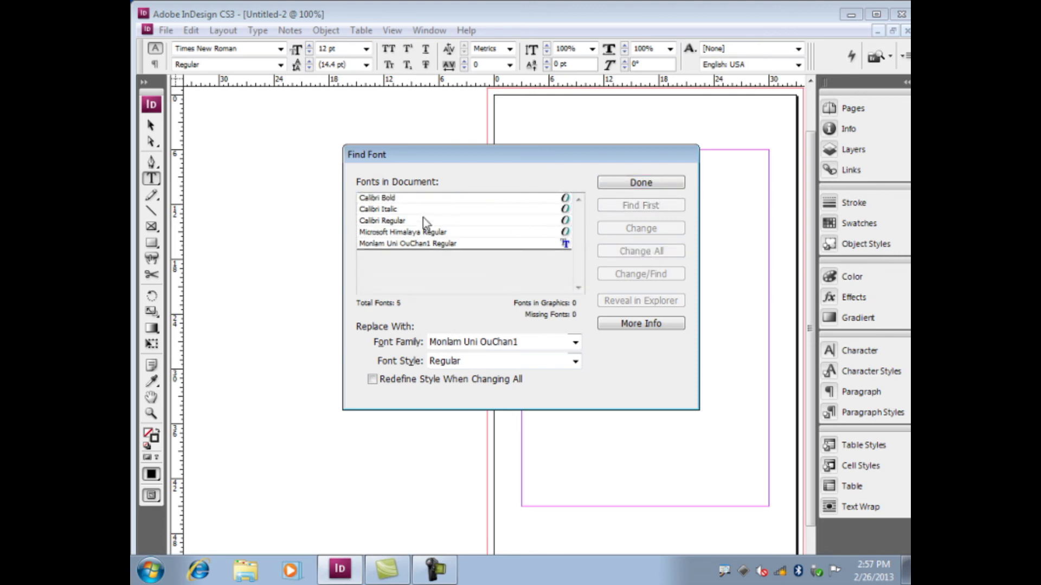
# Finish the font replacement and place the loaded text at the upper-left margin corner of page 1
pyautogui.click(651, 184)
pyautogui.moveTo(649, 186); pyautogui.dragTo(516, 161)
pyautogui.click(521, 153)
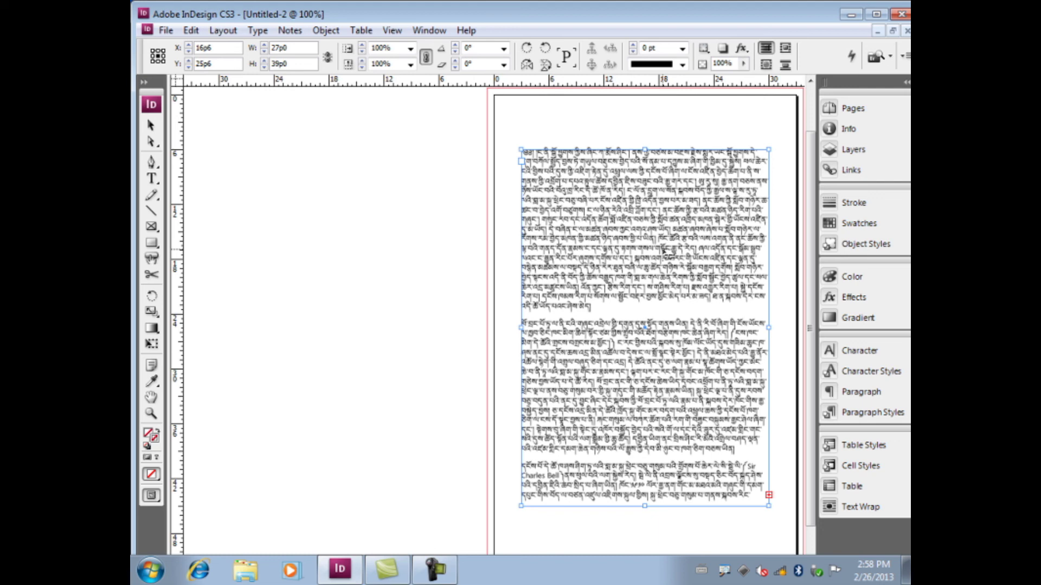
# Select the last three lines of the first paragraph and check which font styles Monlam Uni OuChan1 offers
pyautogui.click(153, 179)
pyautogui.moveTo(601, 306); pyautogui.dragTo(525, 284)
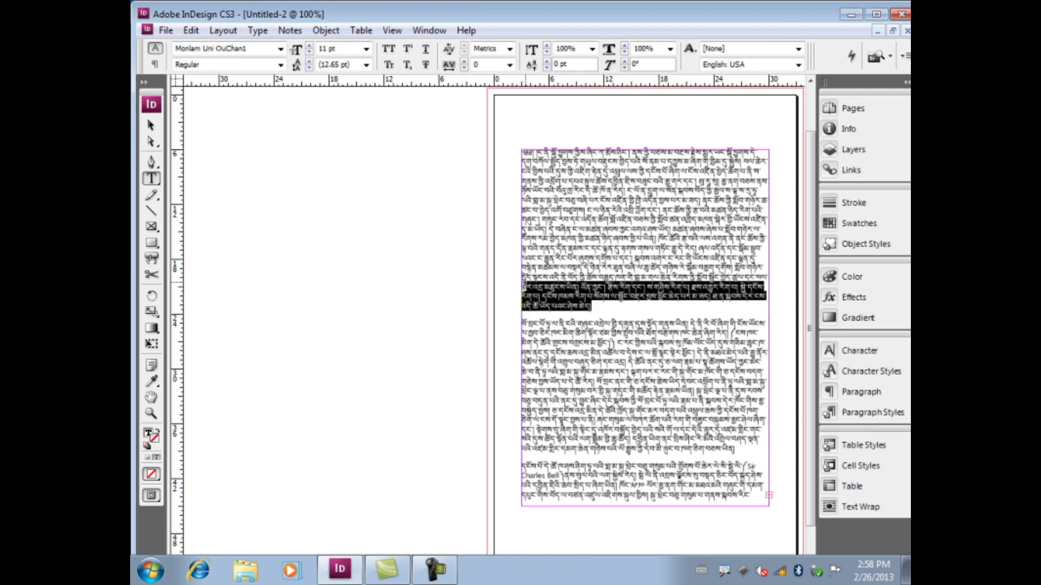
pyautogui.click(279, 64)
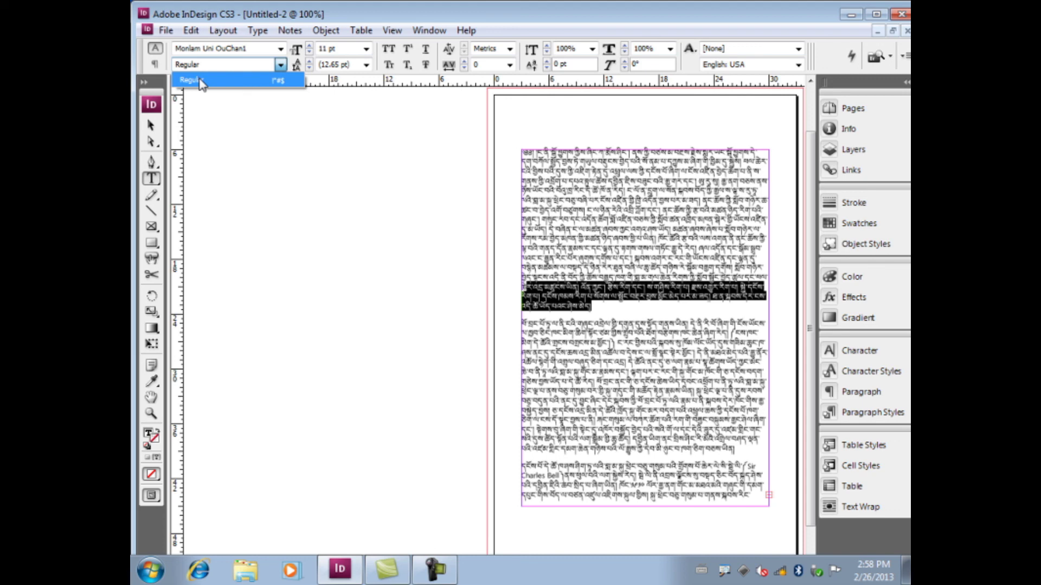
pyautogui.click(281, 53)
# Change the selected lines' font to Arial and open its list of font styles
pyautogui.click(281, 50)
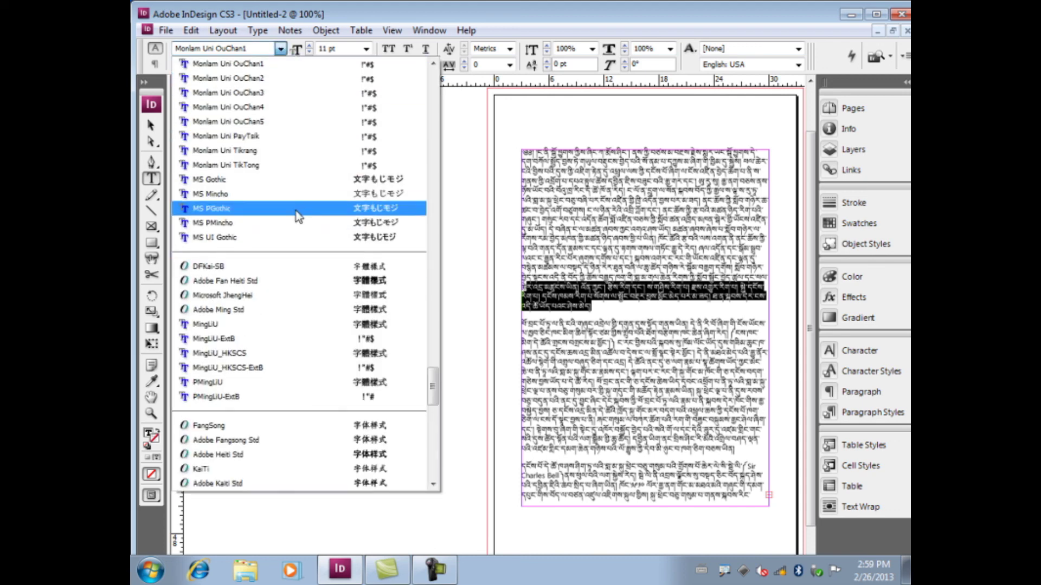
pyautogui.moveTo(432, 386); pyautogui.dragTo(432, 91)
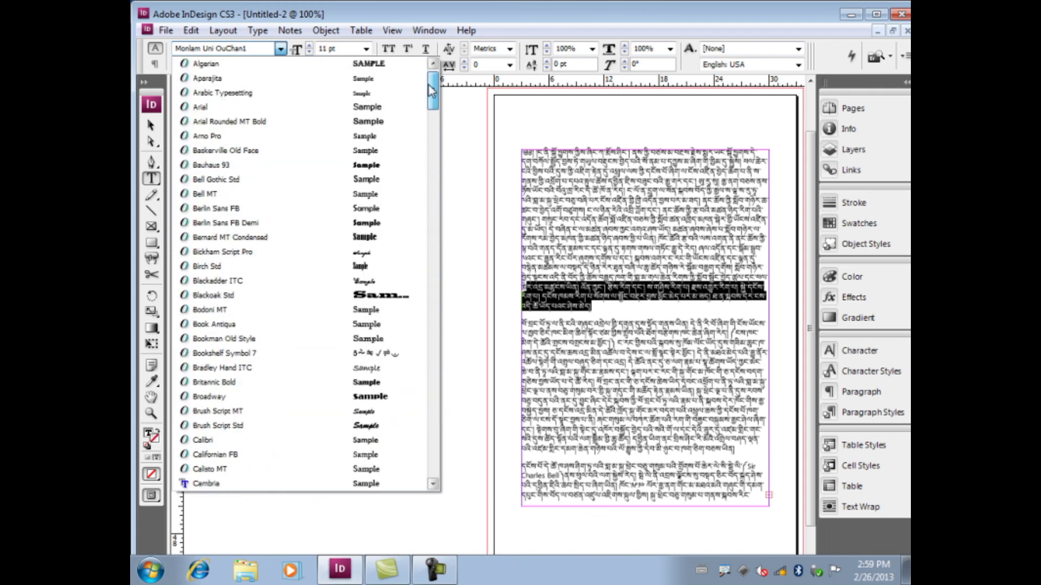
pyautogui.click(271, 106)
pyautogui.click(280, 64)
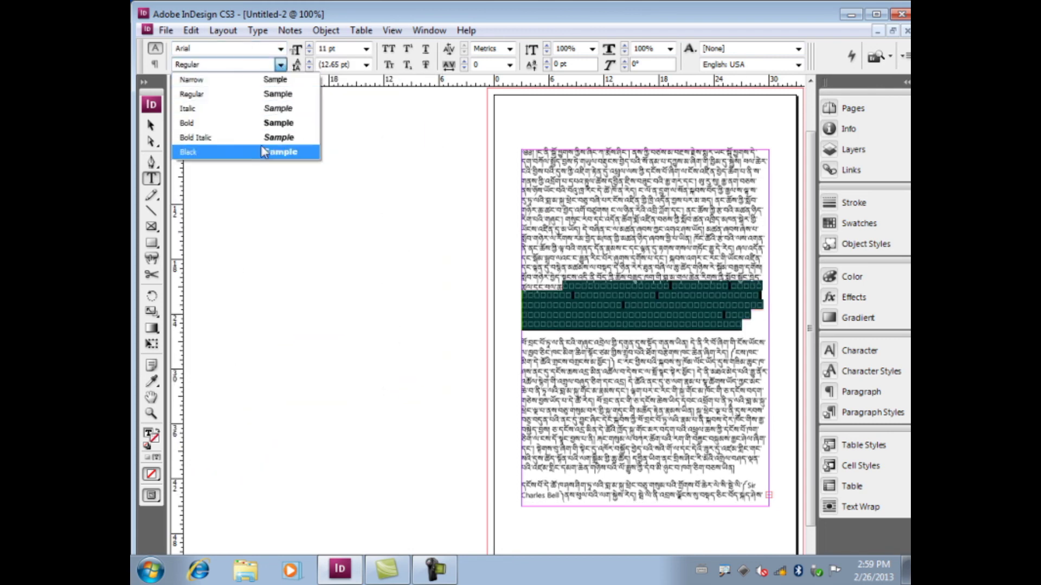